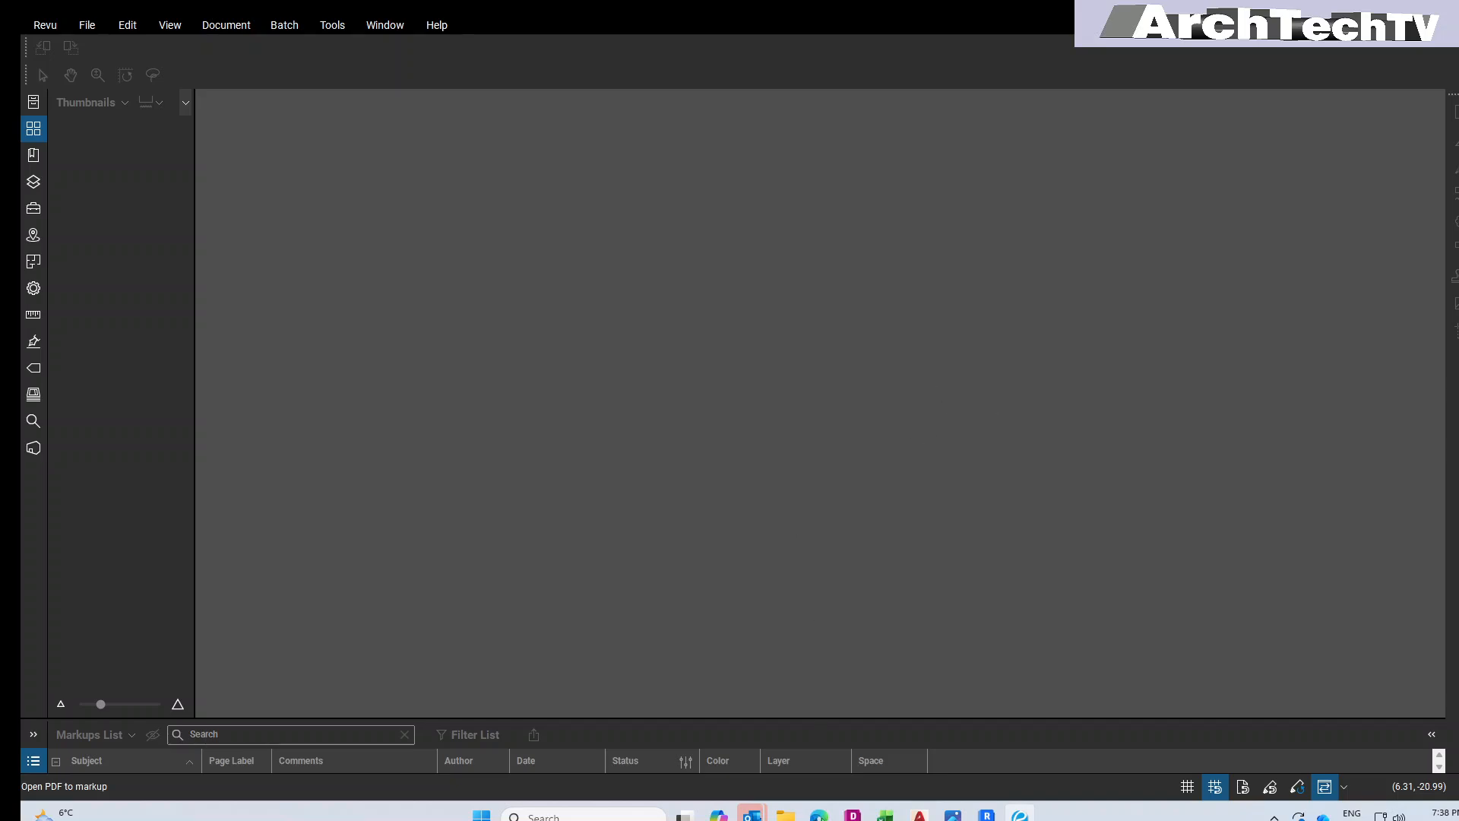
# Step: Open the PLAN -1 PDF from the 2025 11 23 - PDF folder in Revu, keeping its untitled viewports
pyautogui.moveTo(785, 815)
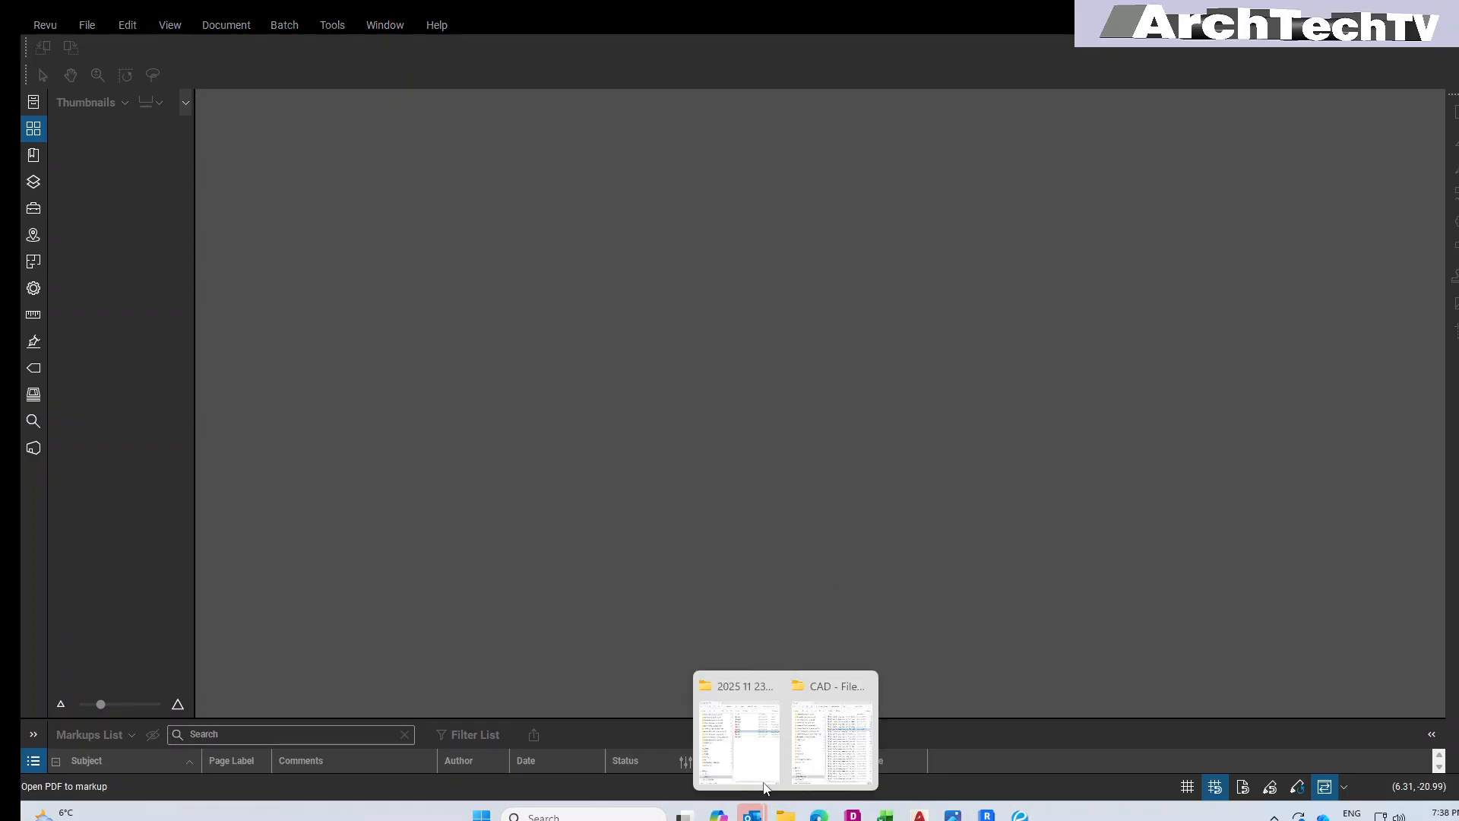
pyautogui.click(738, 741)
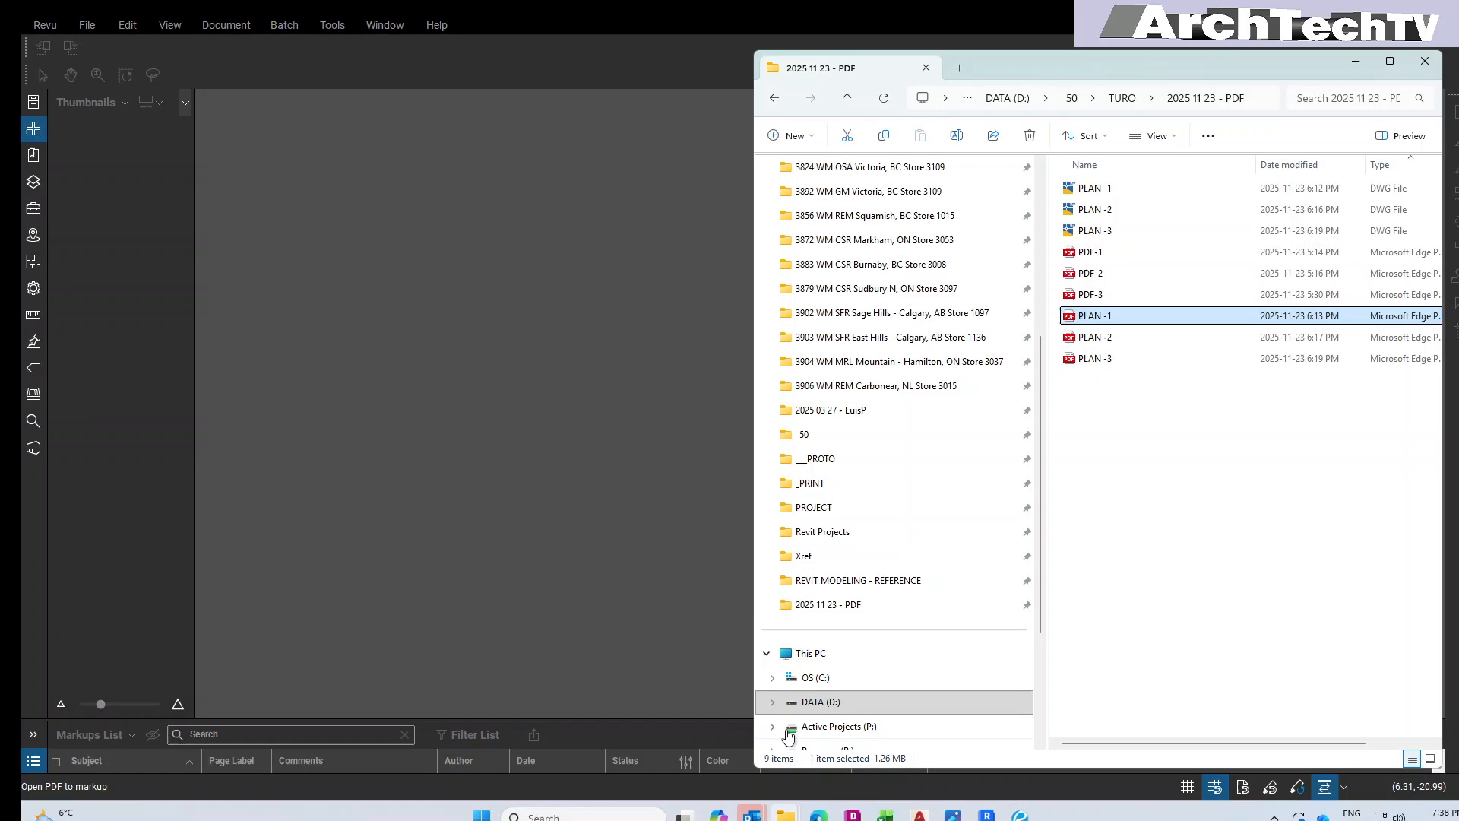
pyautogui.rightClick(1100, 321)
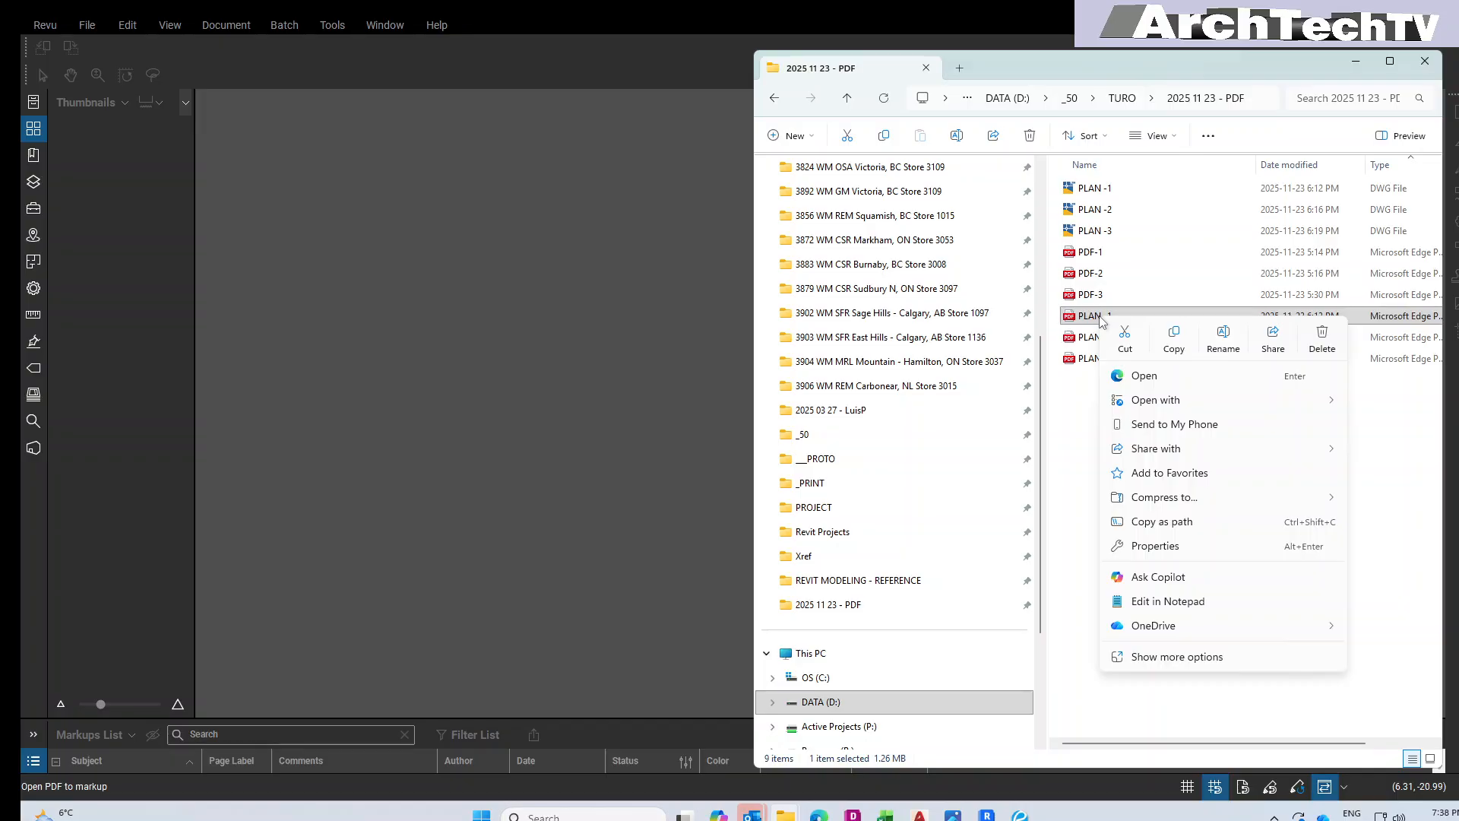
pyautogui.moveTo(1173, 403)
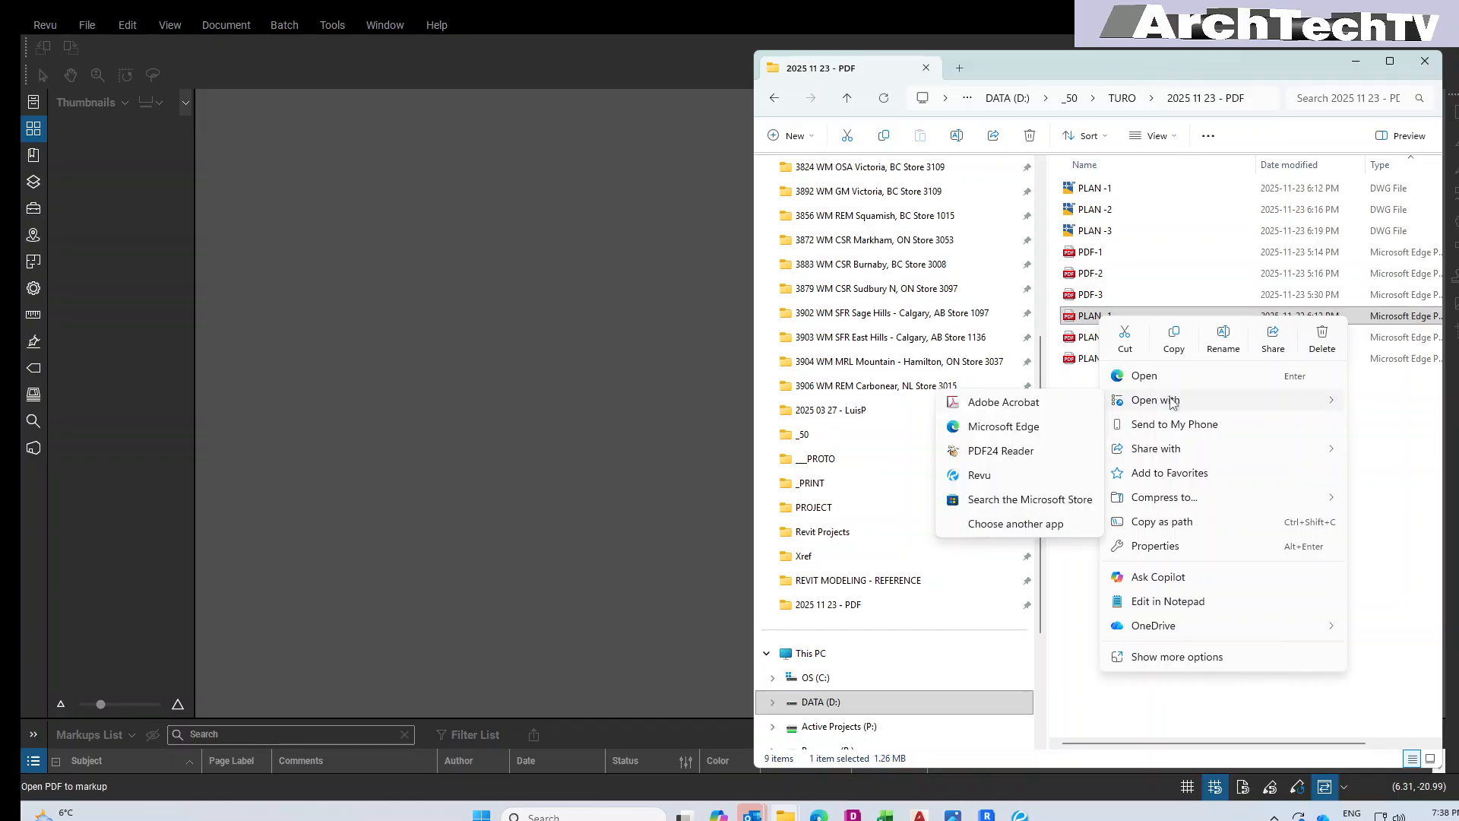
pyautogui.click(994, 477)
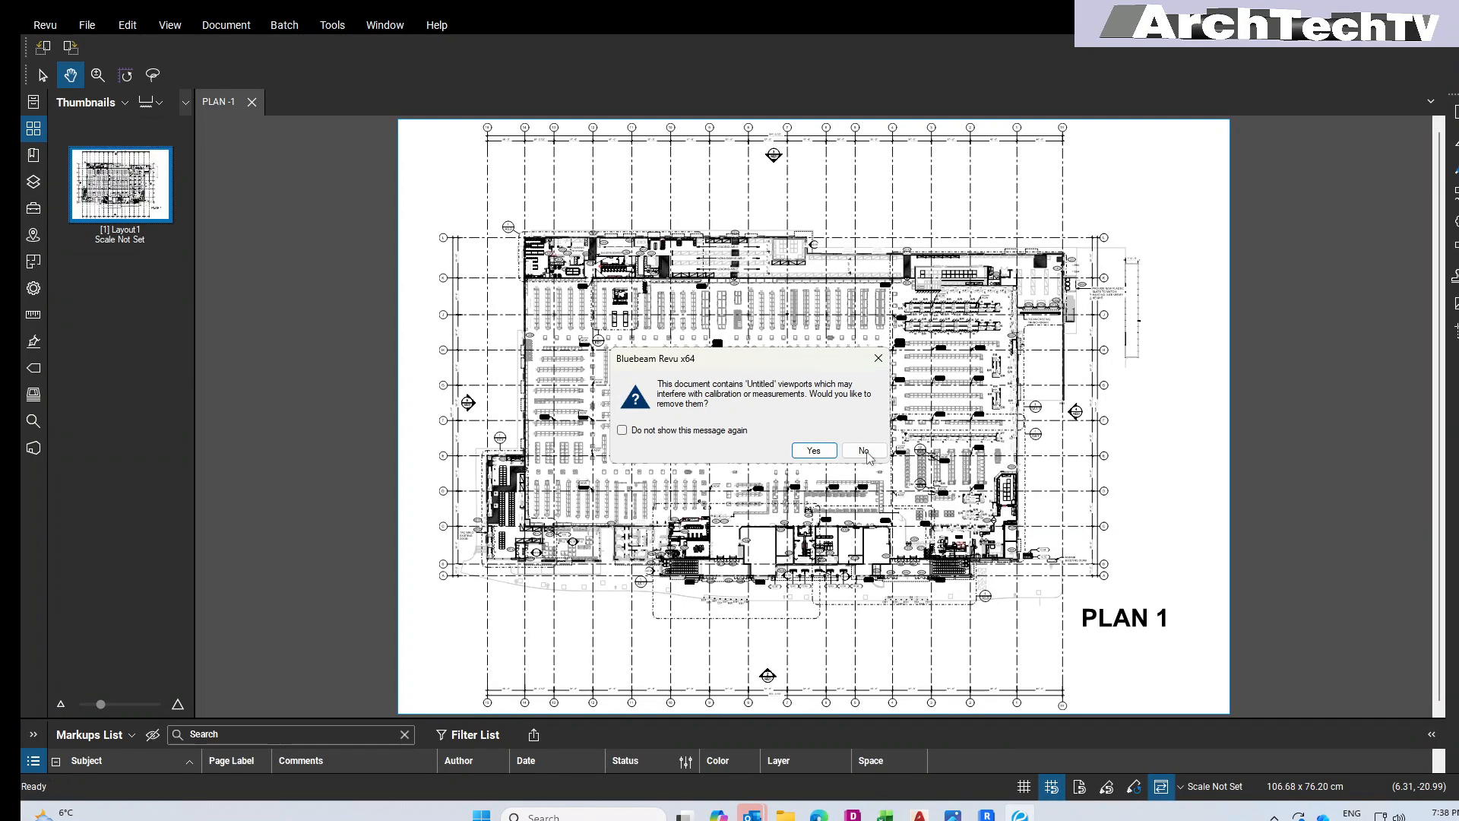
pyautogui.click(867, 451)
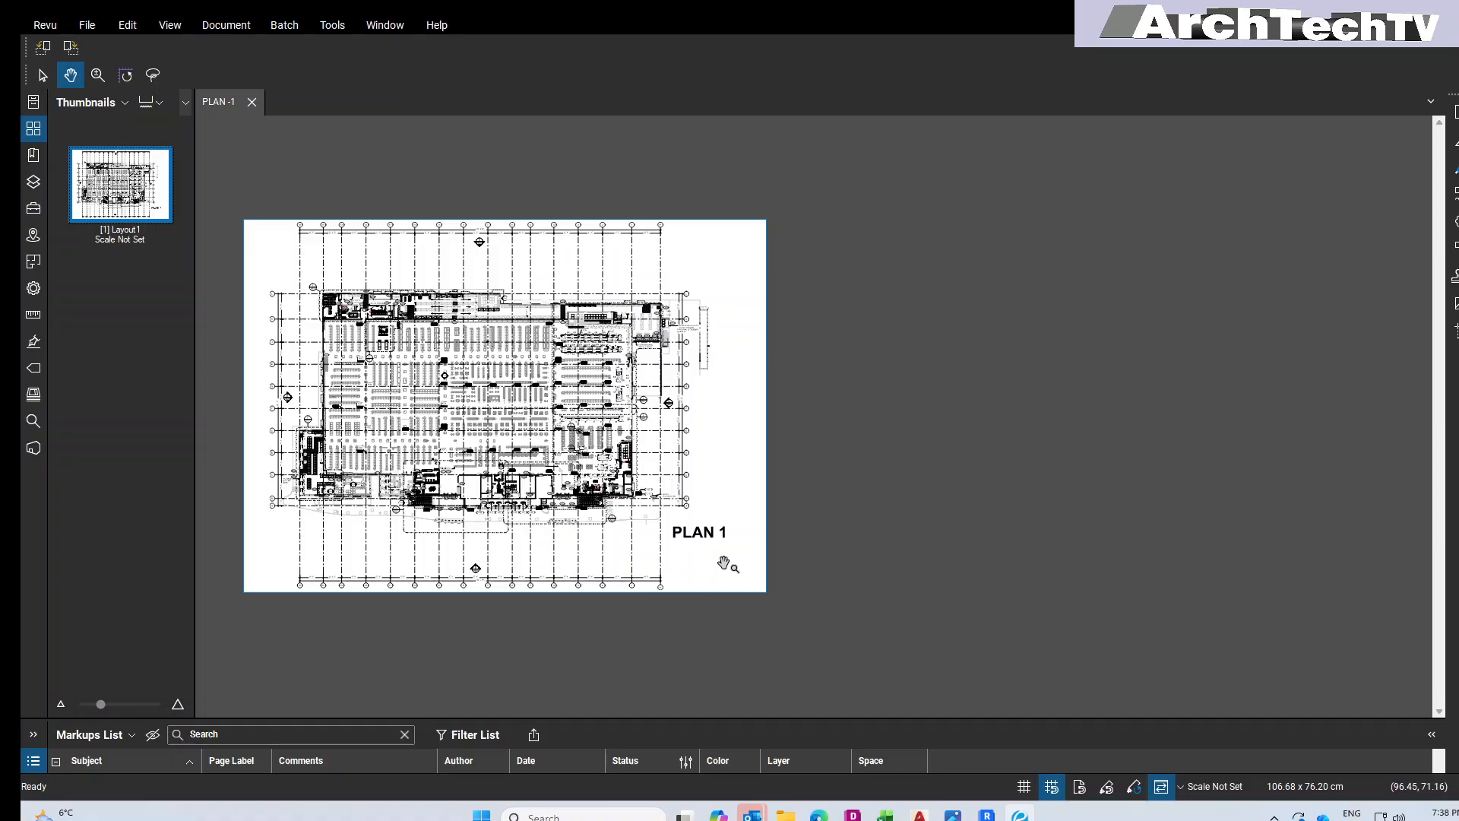
pyautogui.scroll(5, 718, 548)
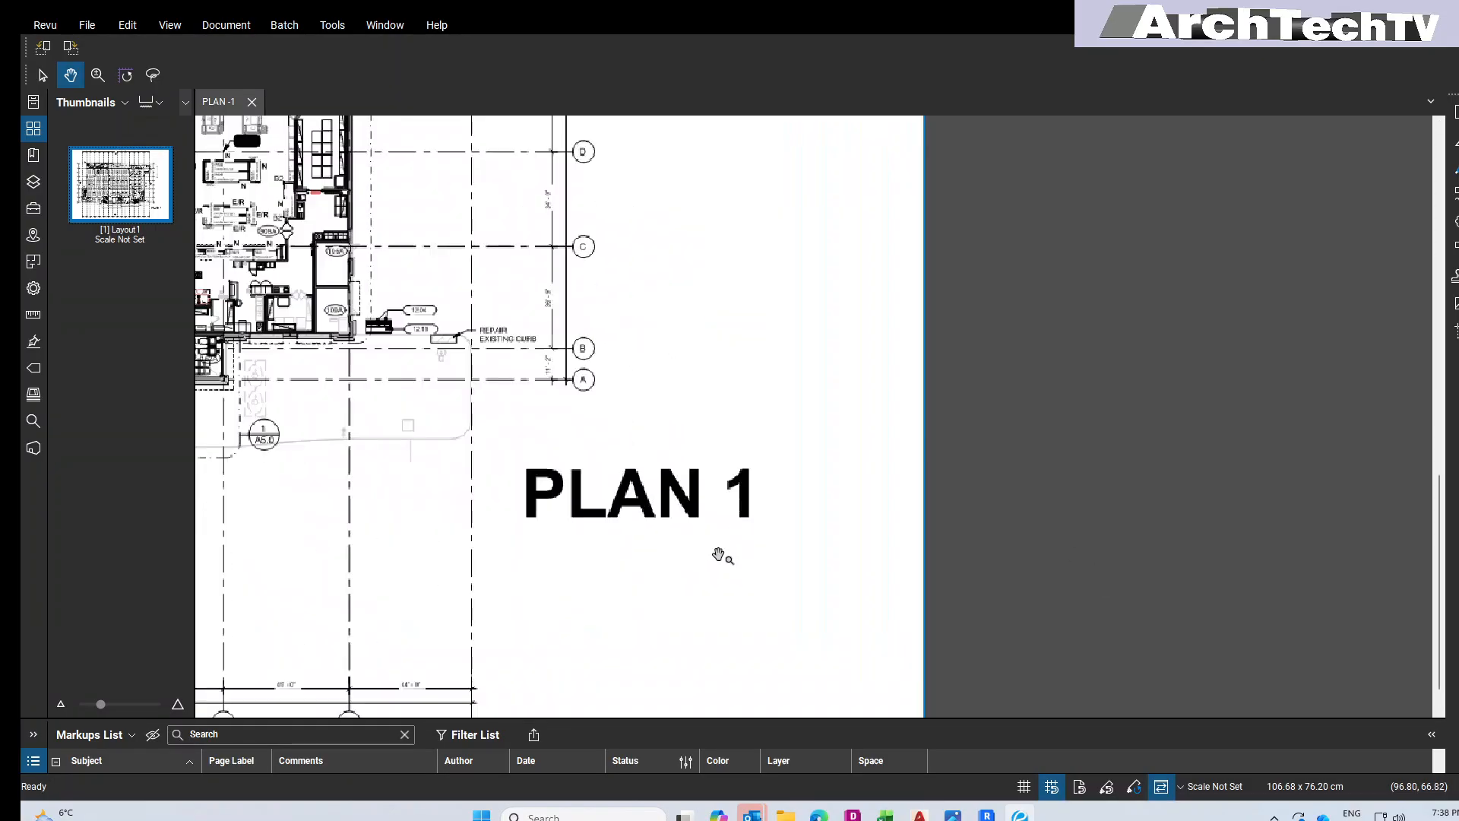
pyautogui.scroll(-3, 722, 549)
# Step: Open the PLAN -2 PDF from the same folder in Revu, without removing its untitled viewports
pyautogui.moveTo(789, 815)
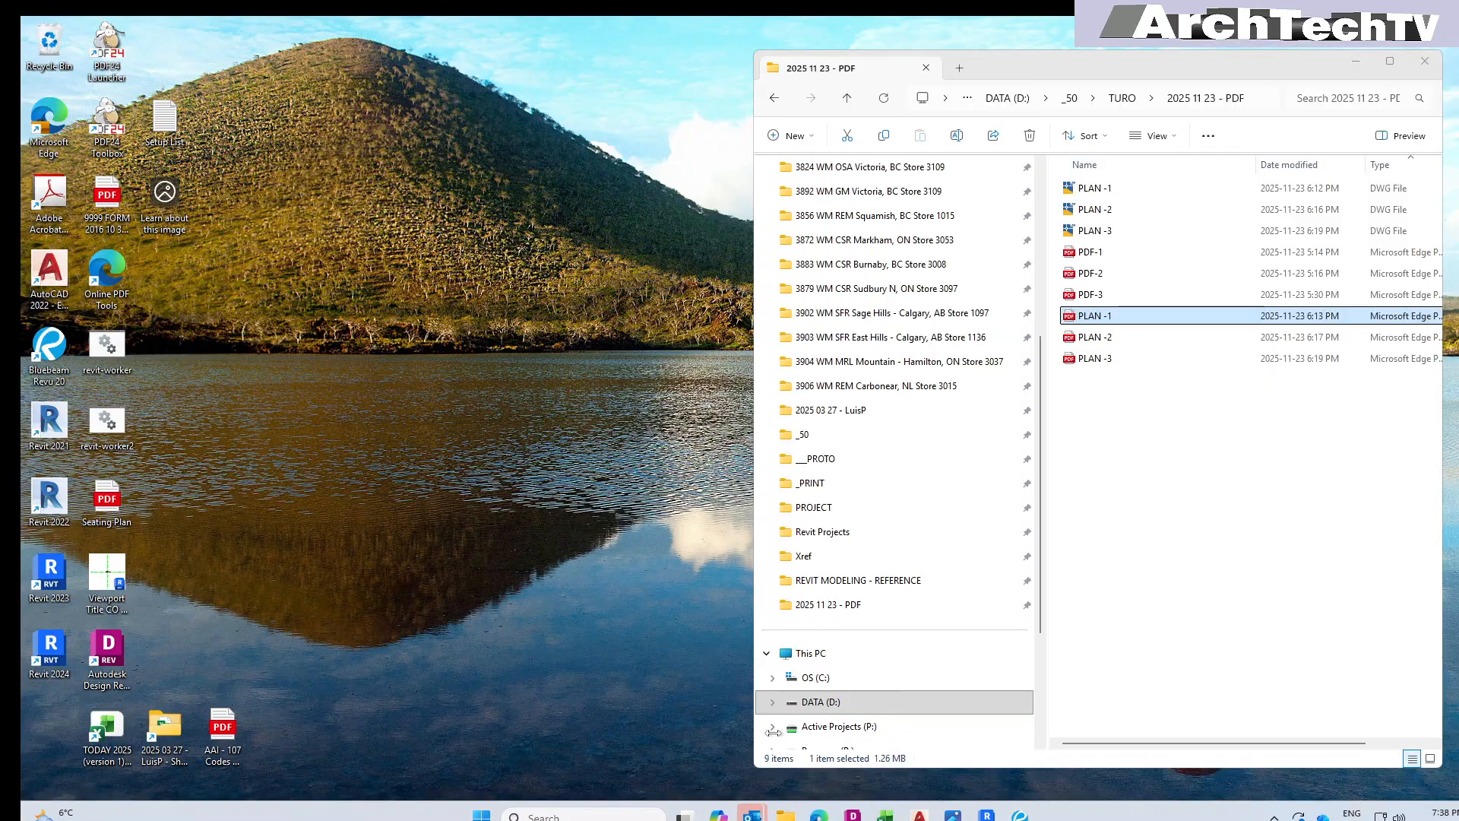
pyautogui.click(739, 741)
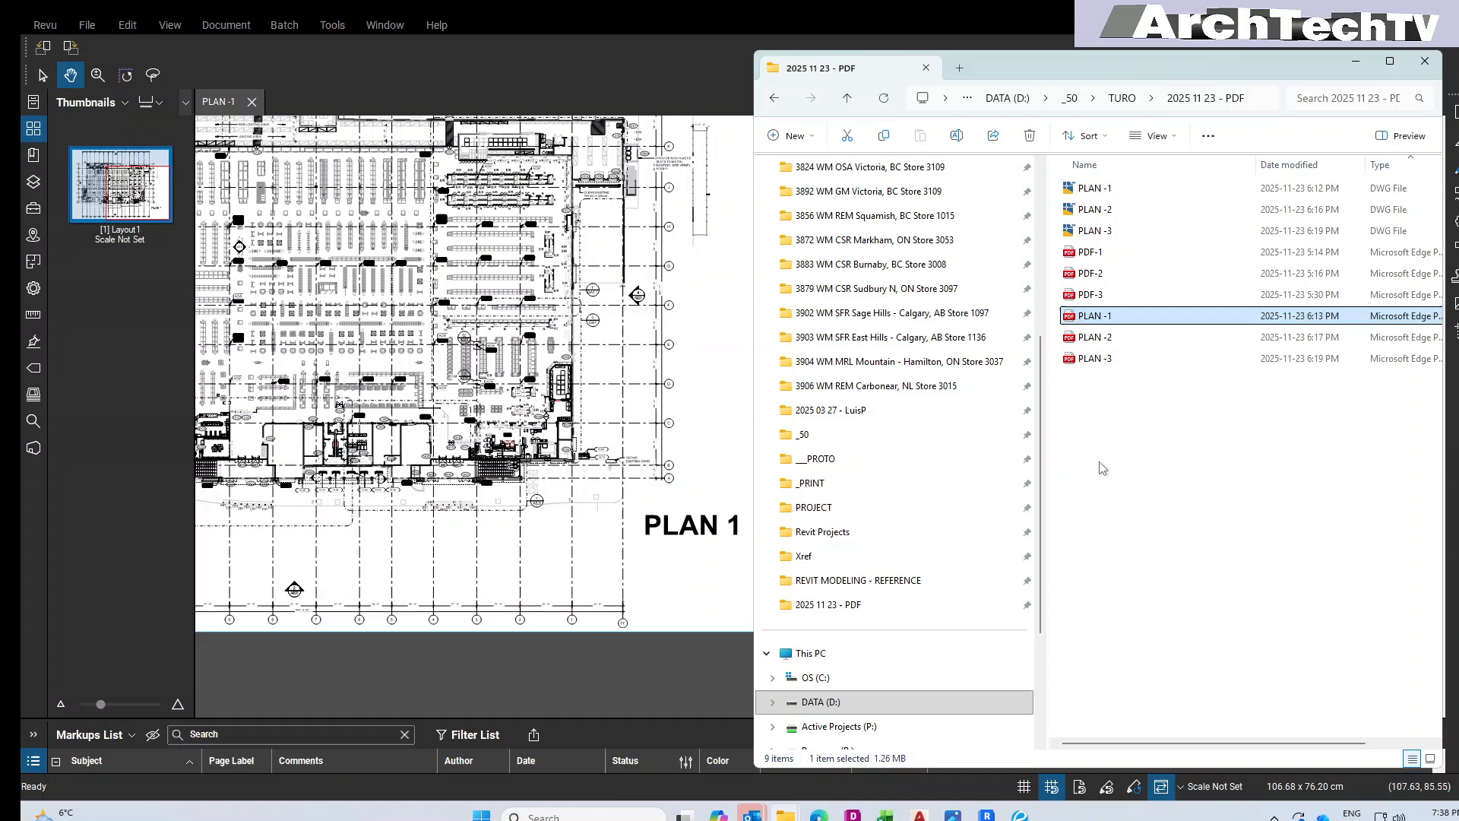
pyautogui.click(1095, 341)
pyautogui.rightClick(1095, 341)
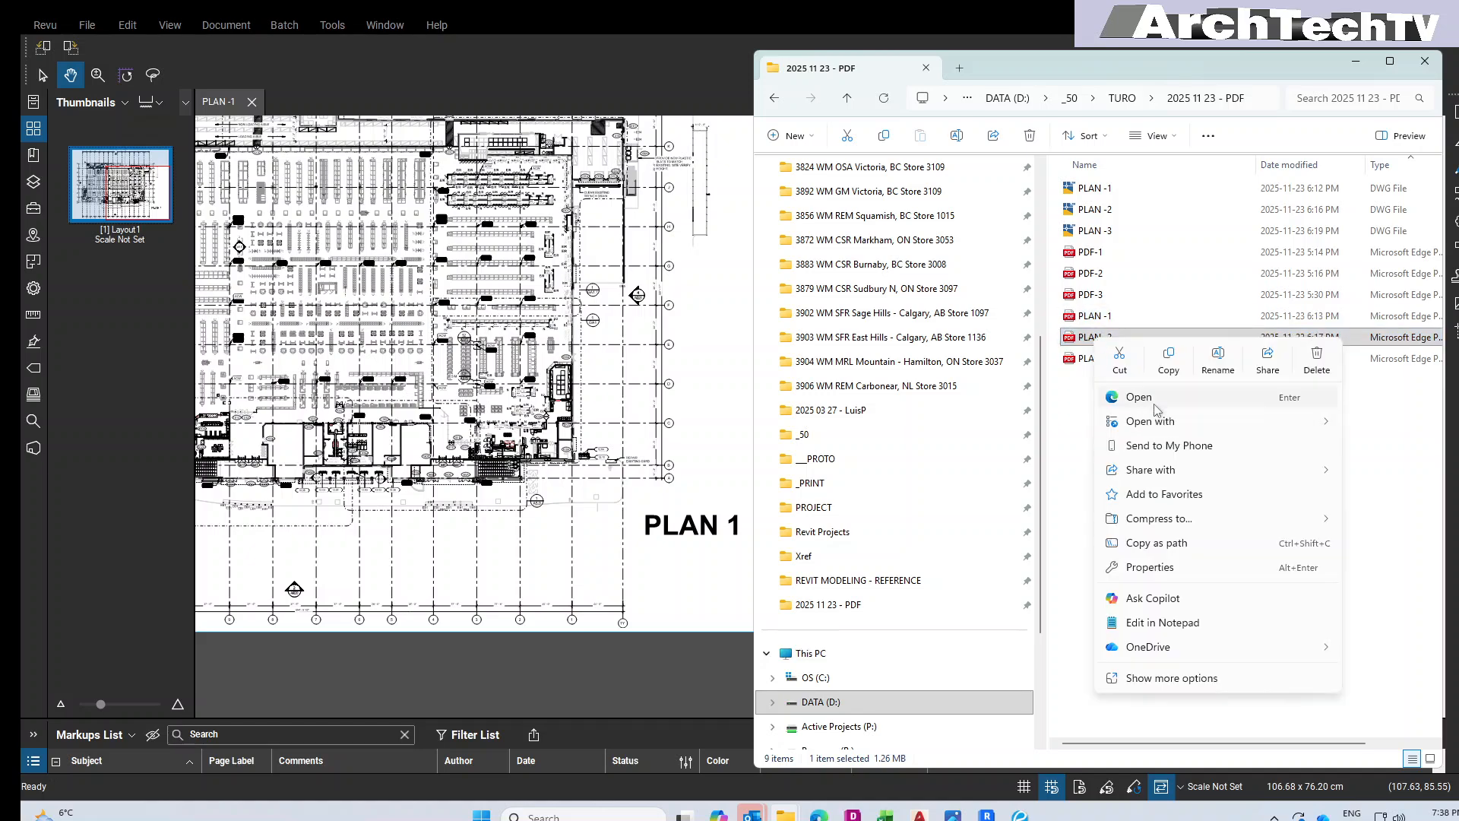
pyautogui.moveTo(1163, 422)
pyautogui.click(982, 501)
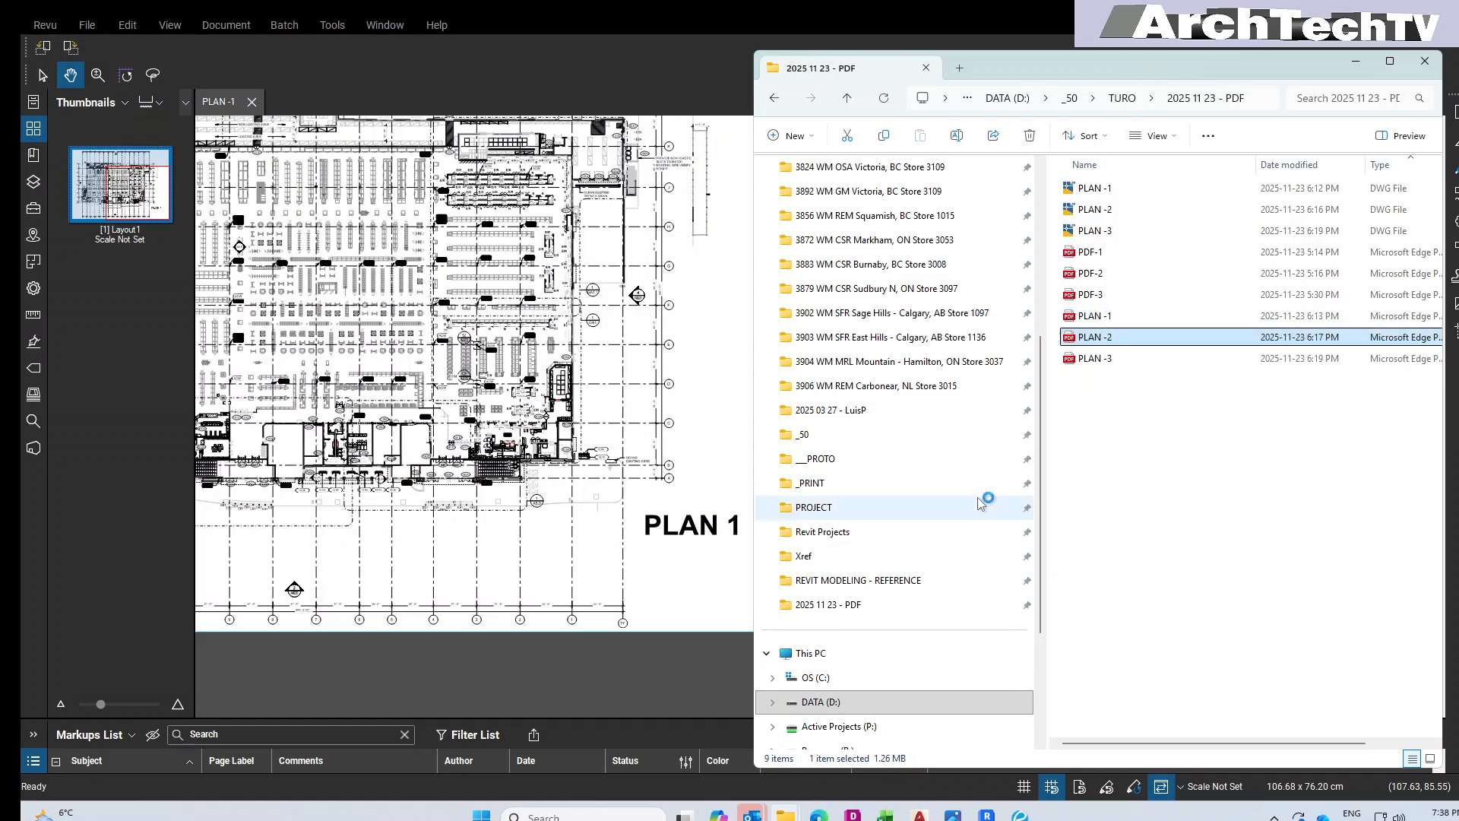
pyautogui.click(865, 448)
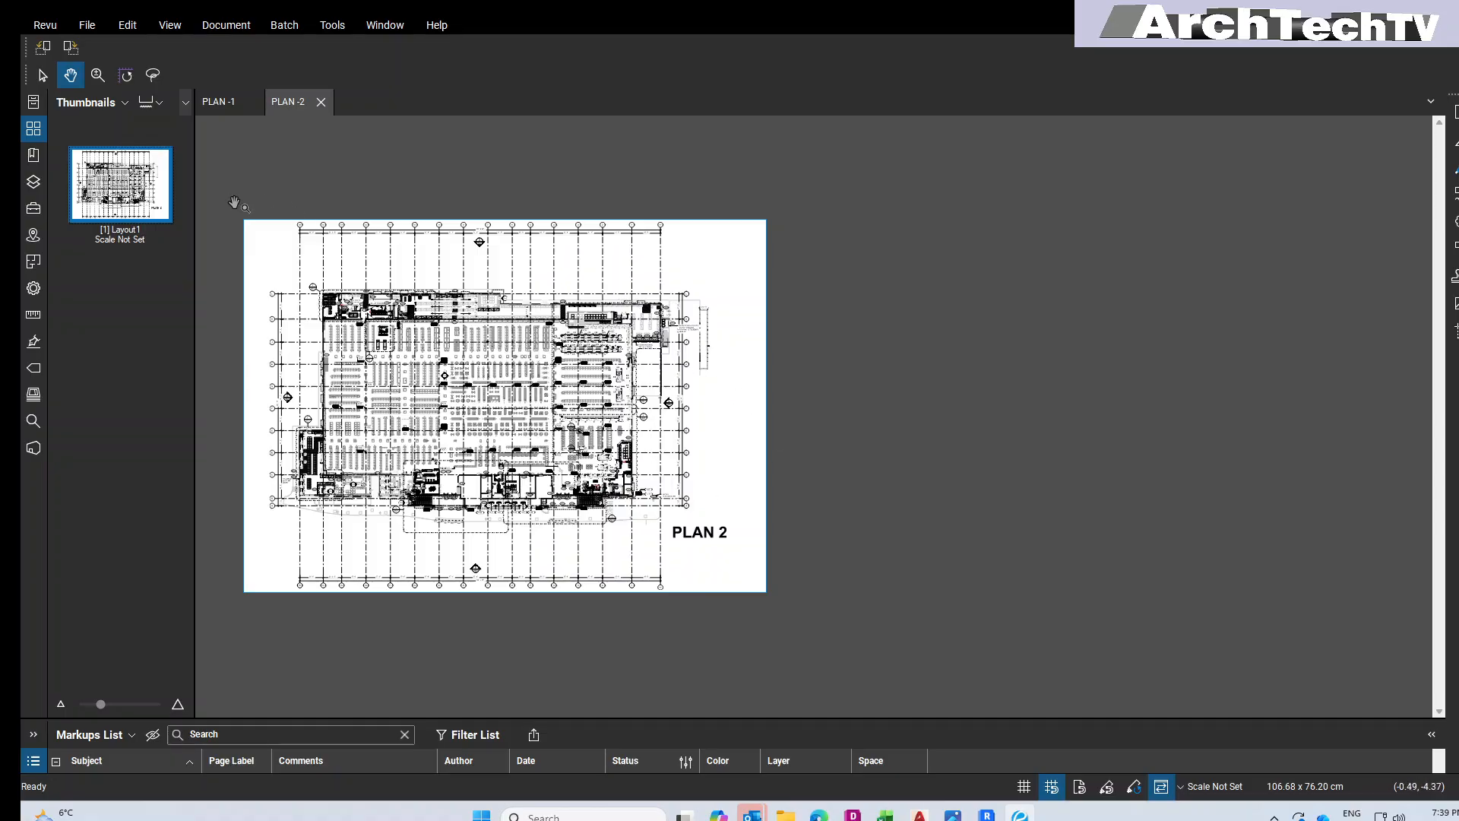
# Step: Review PLAN -1 and PLAN -2, and start the Overlay Pages setup with both documents
pyautogui.click(220, 105)
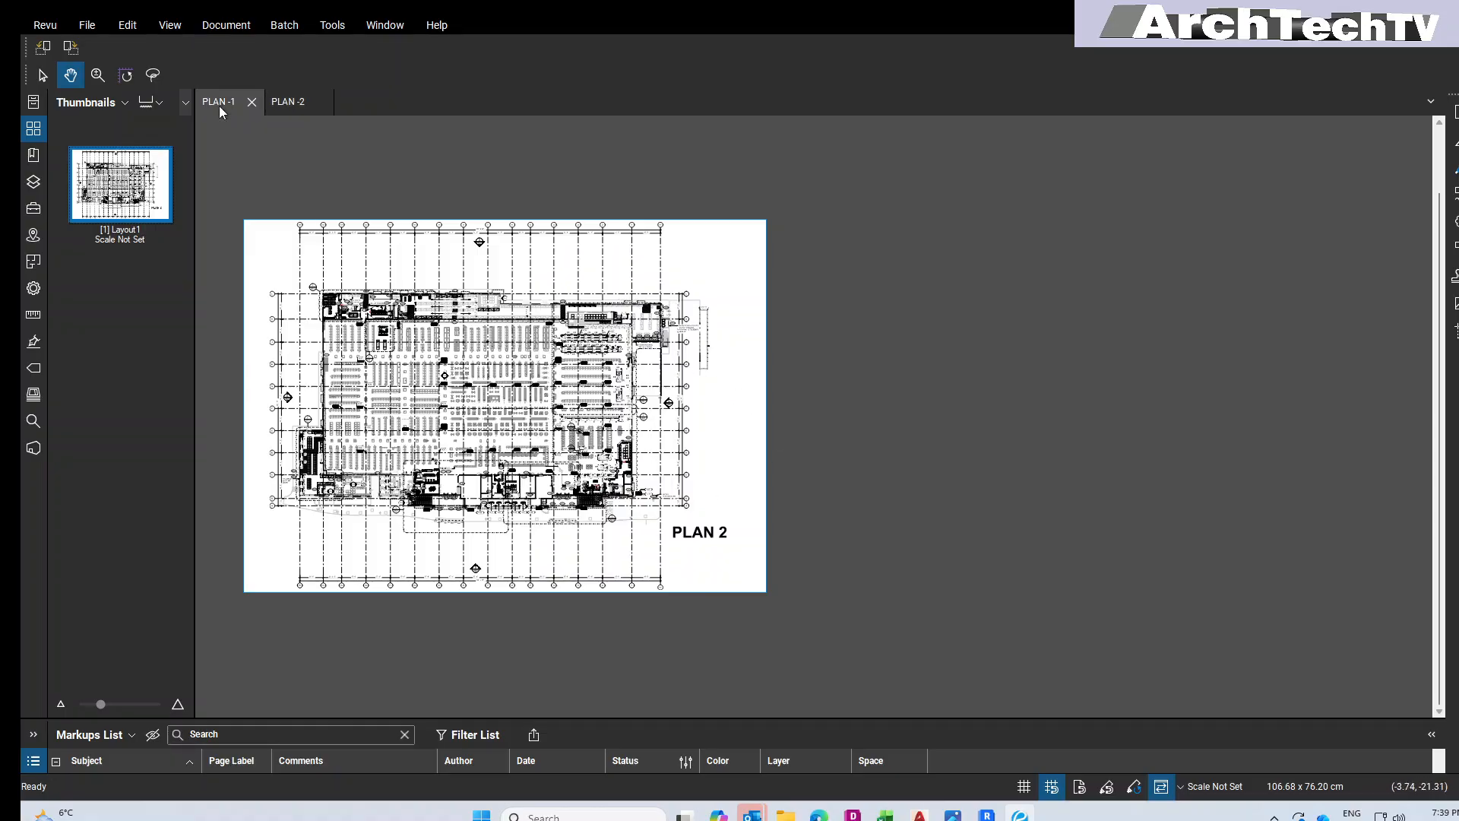
pyautogui.moveTo(787, 501); pyautogui.dragTo(882, 561)
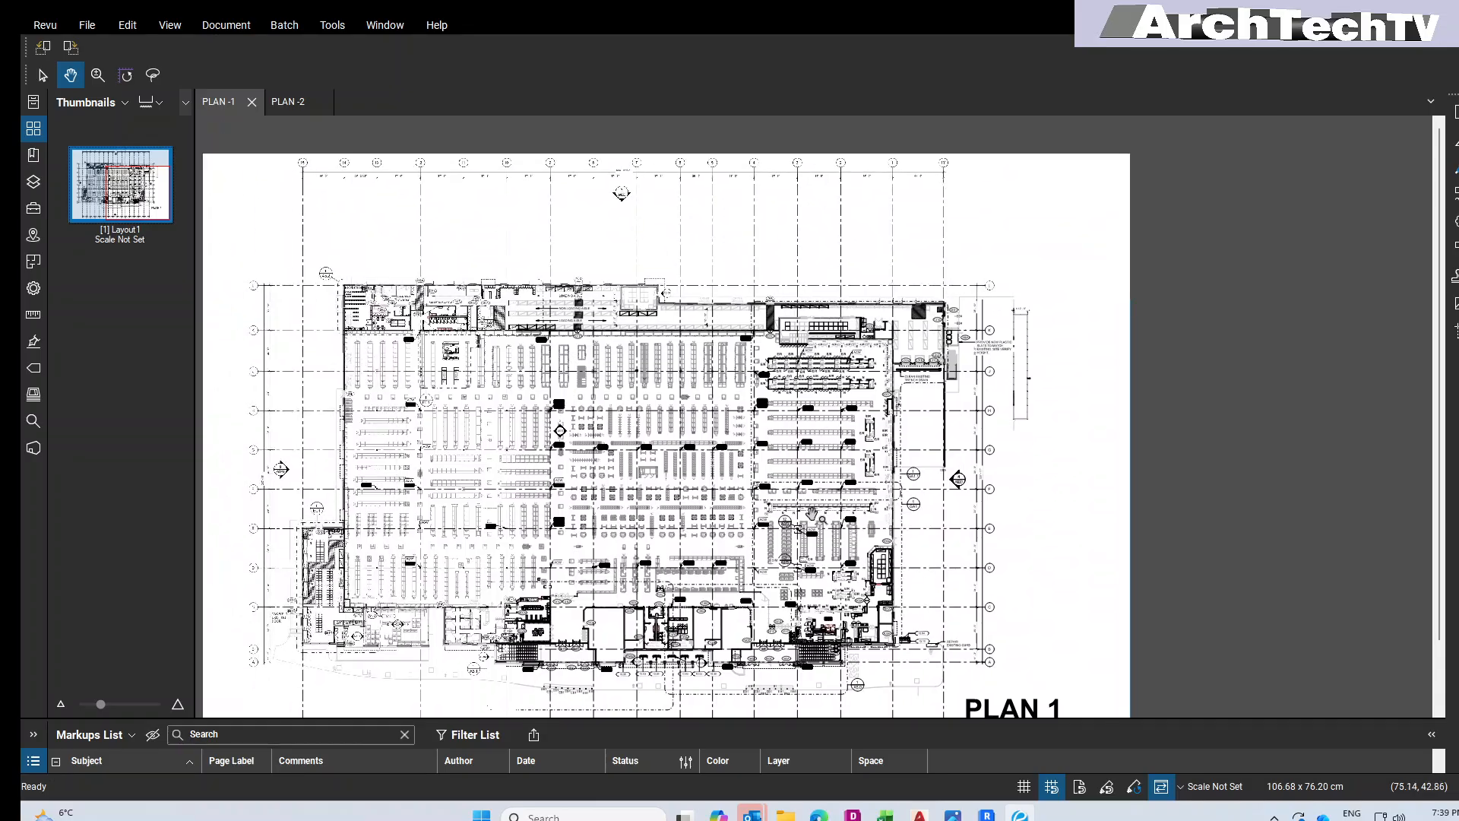
pyautogui.scroll(-1, 874, 568)
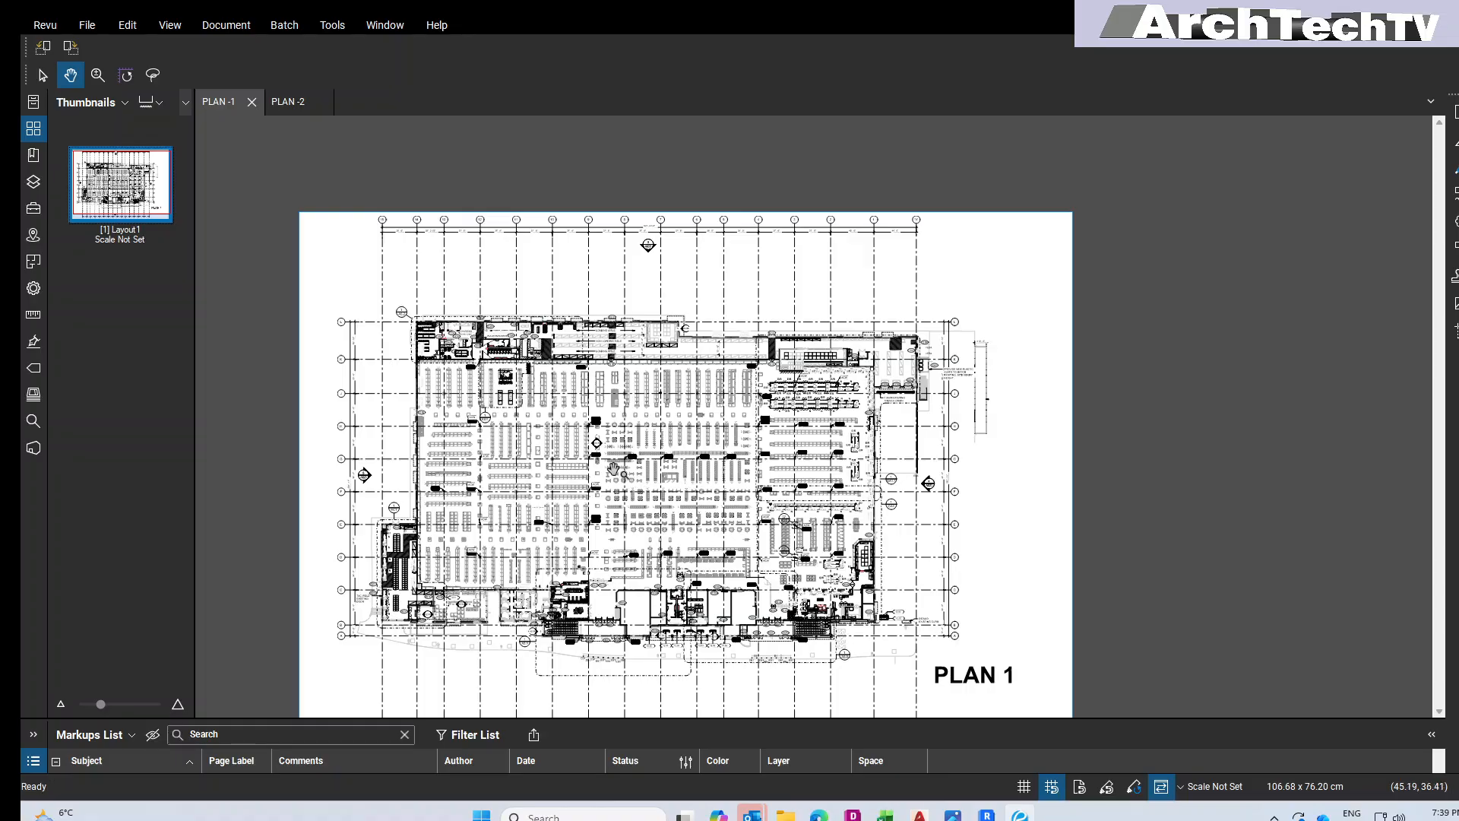
pyautogui.click(293, 107)
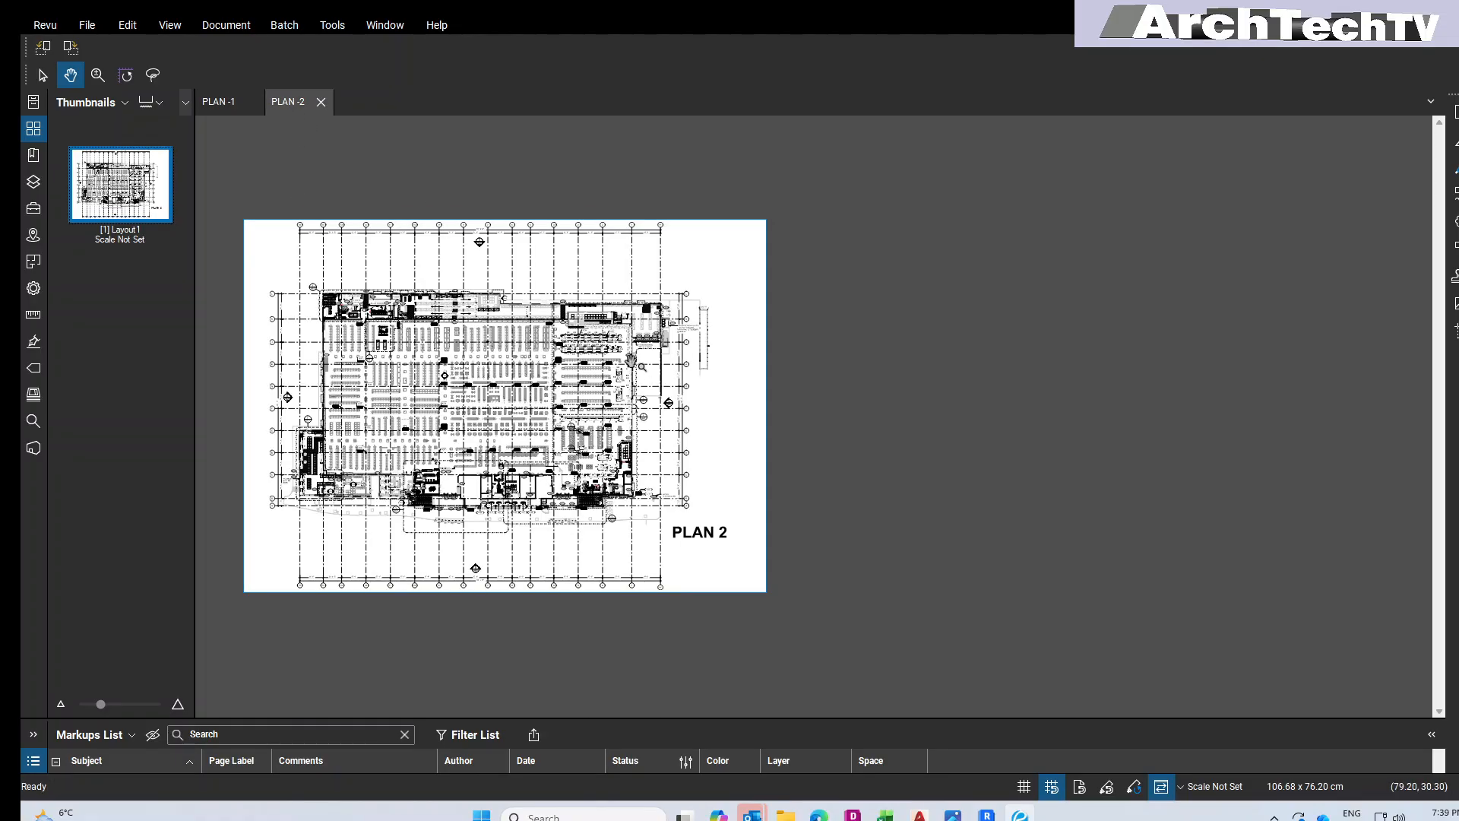
pyautogui.moveTo(512, 405); pyautogui.dragTo(610, 472)
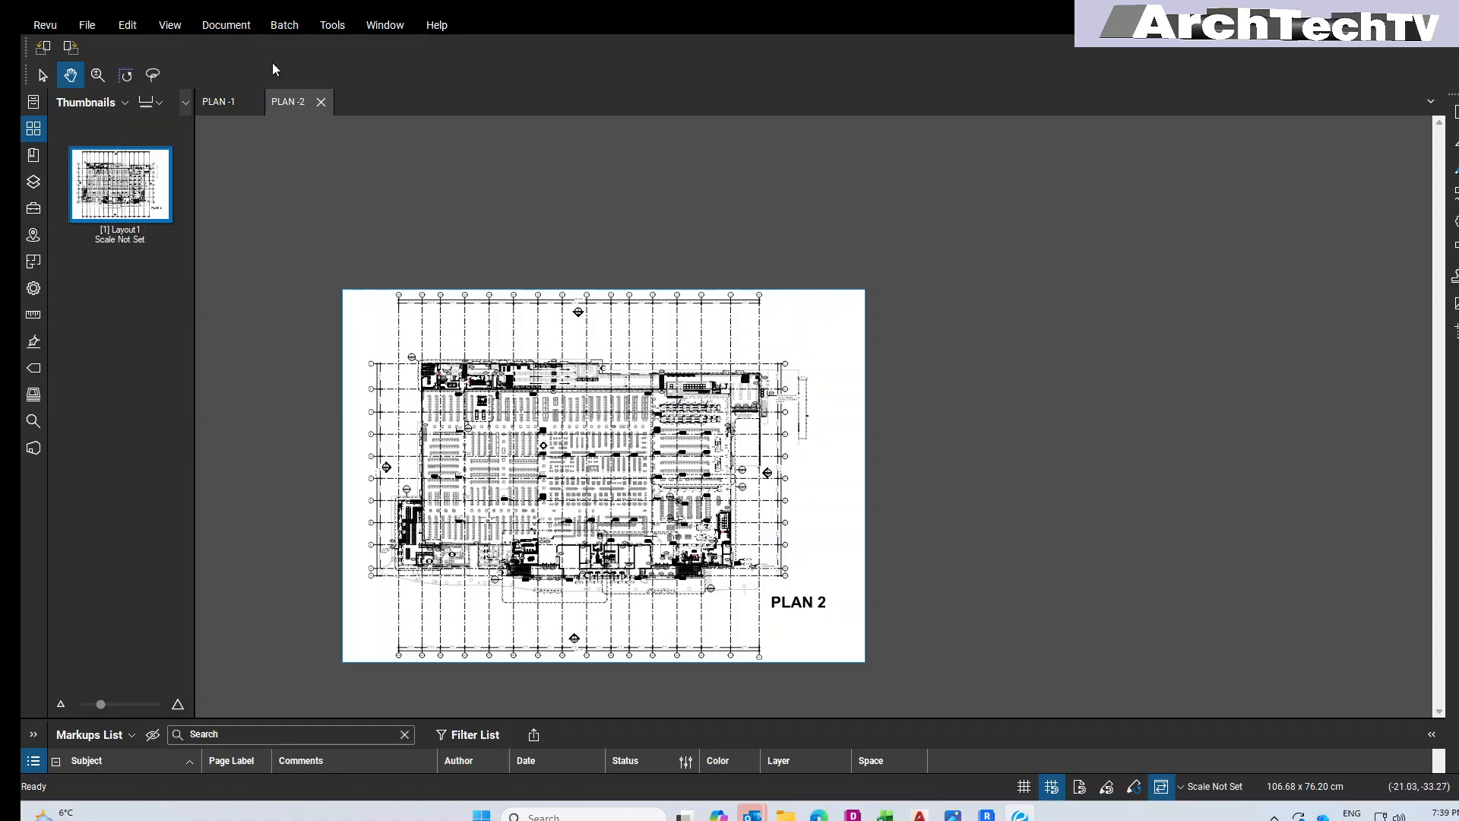
pyautogui.click(227, 26)
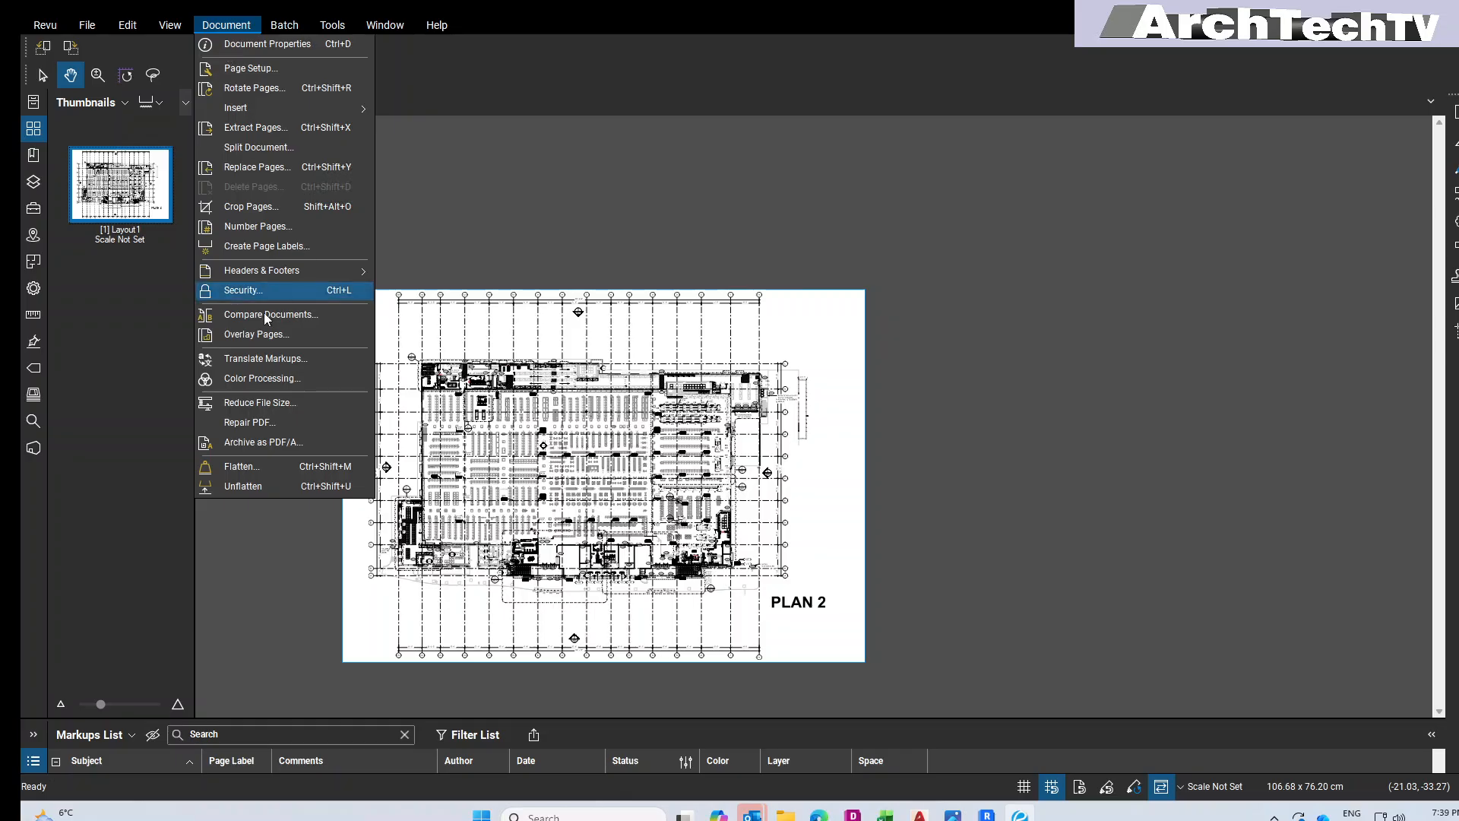
pyautogui.click(256, 335)
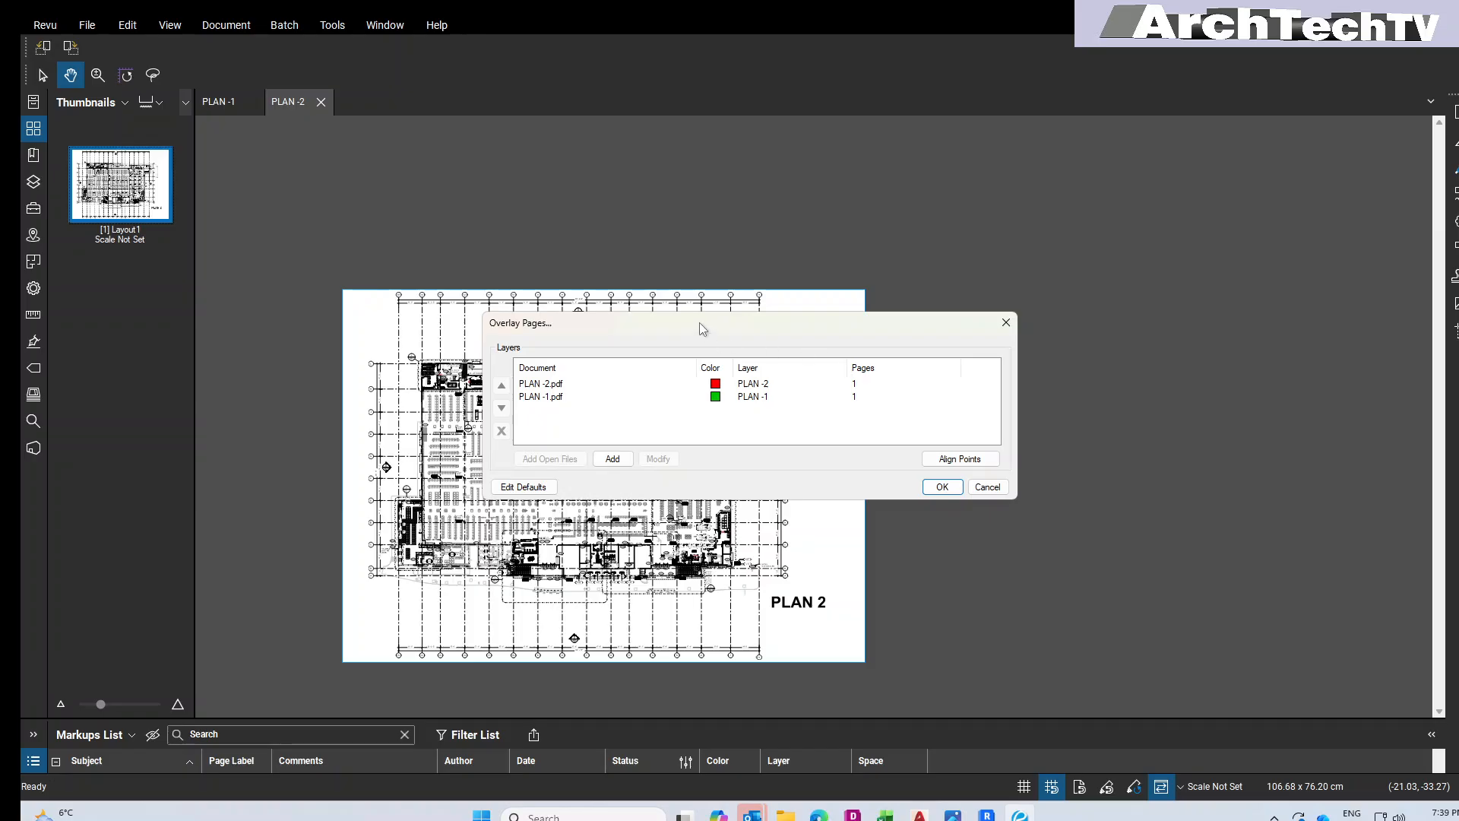
pyautogui.moveTo(699, 322); pyautogui.dragTo(695, 329)
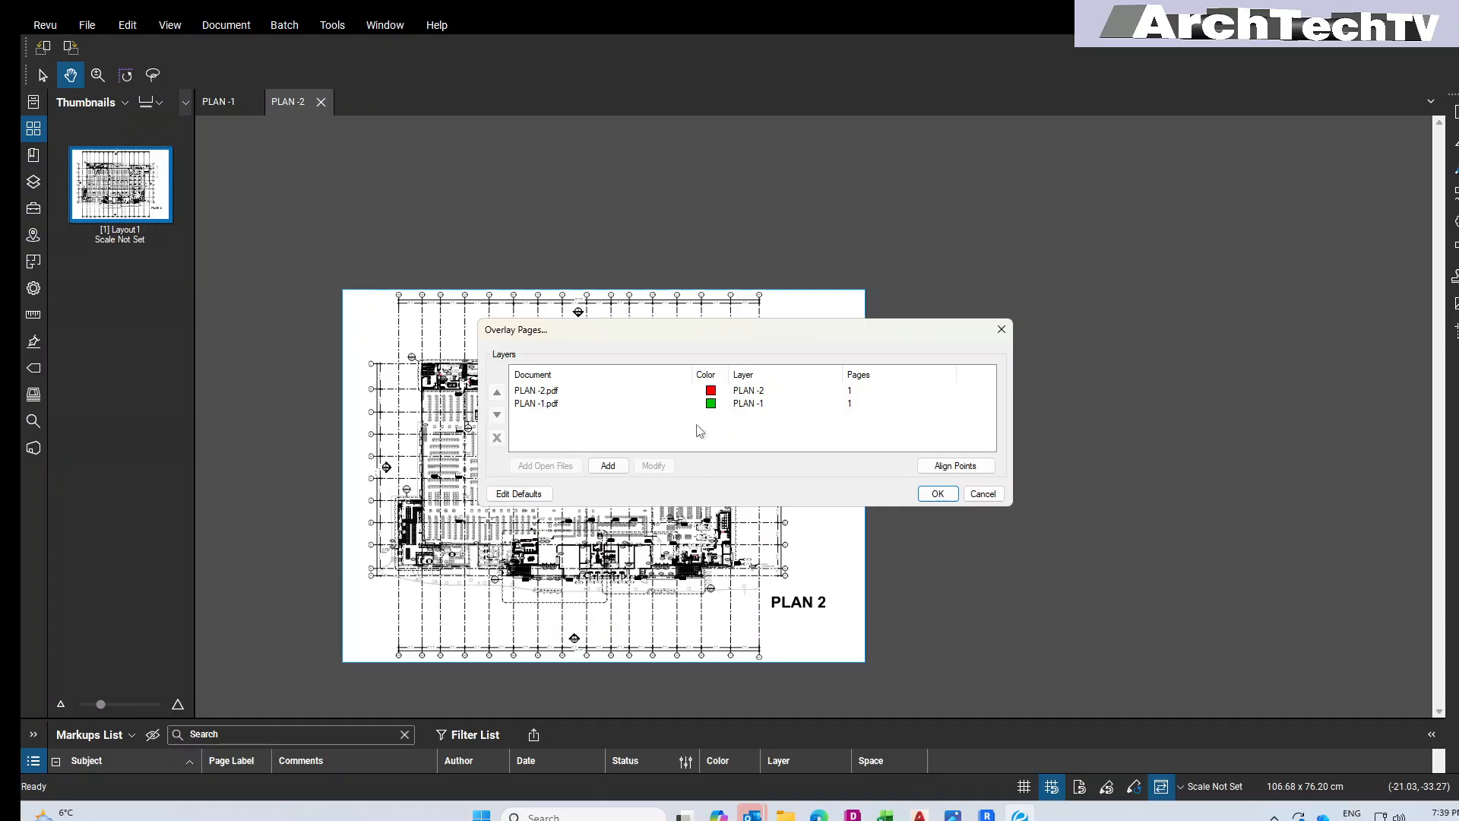
# Step: Change the PLAN -1 layer's color to black and generate the overlay of the two plans
pyautogui.click(714, 408)
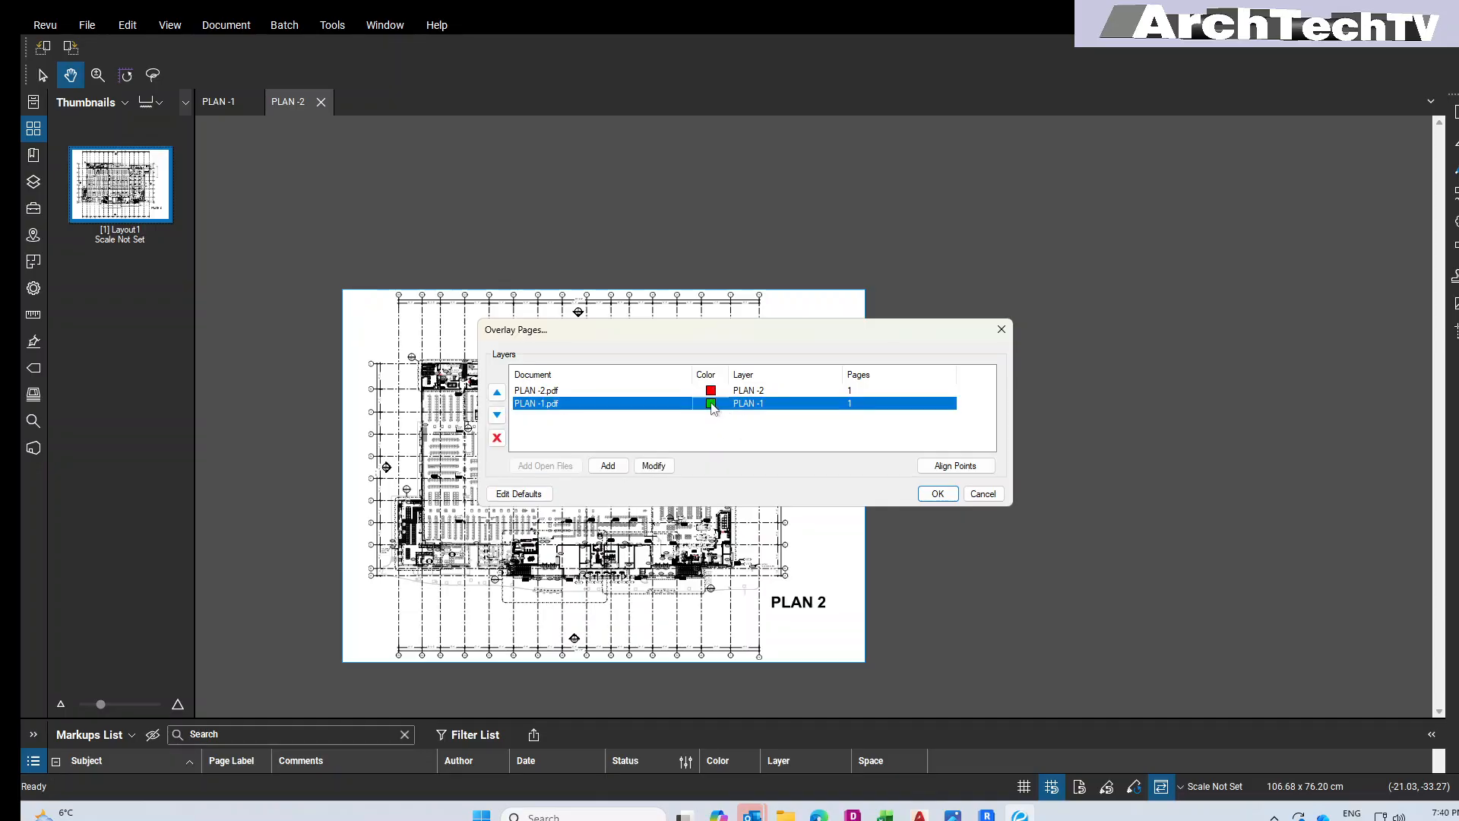
pyautogui.click(655, 467)
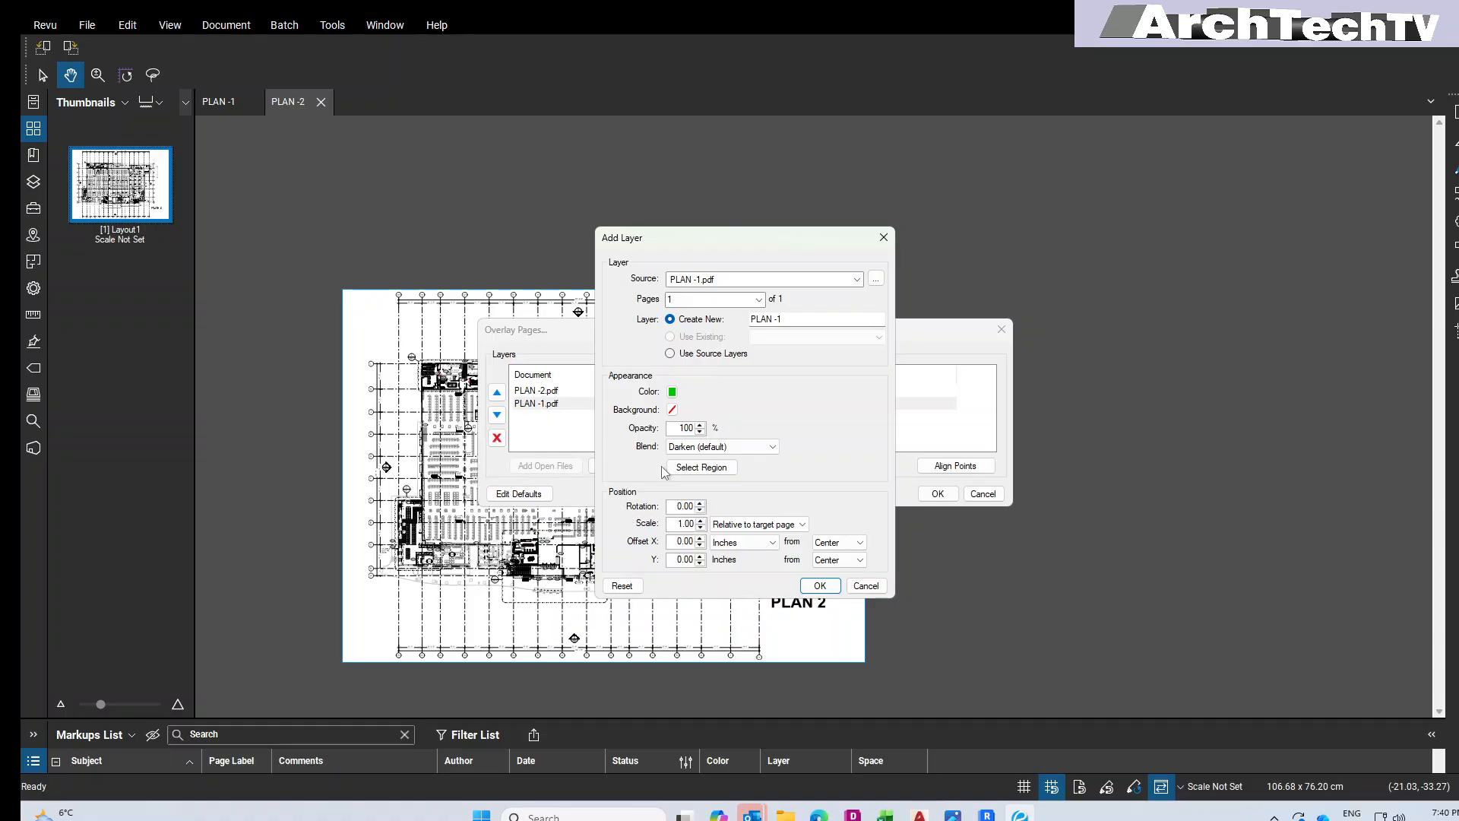
pyautogui.click(673, 393)
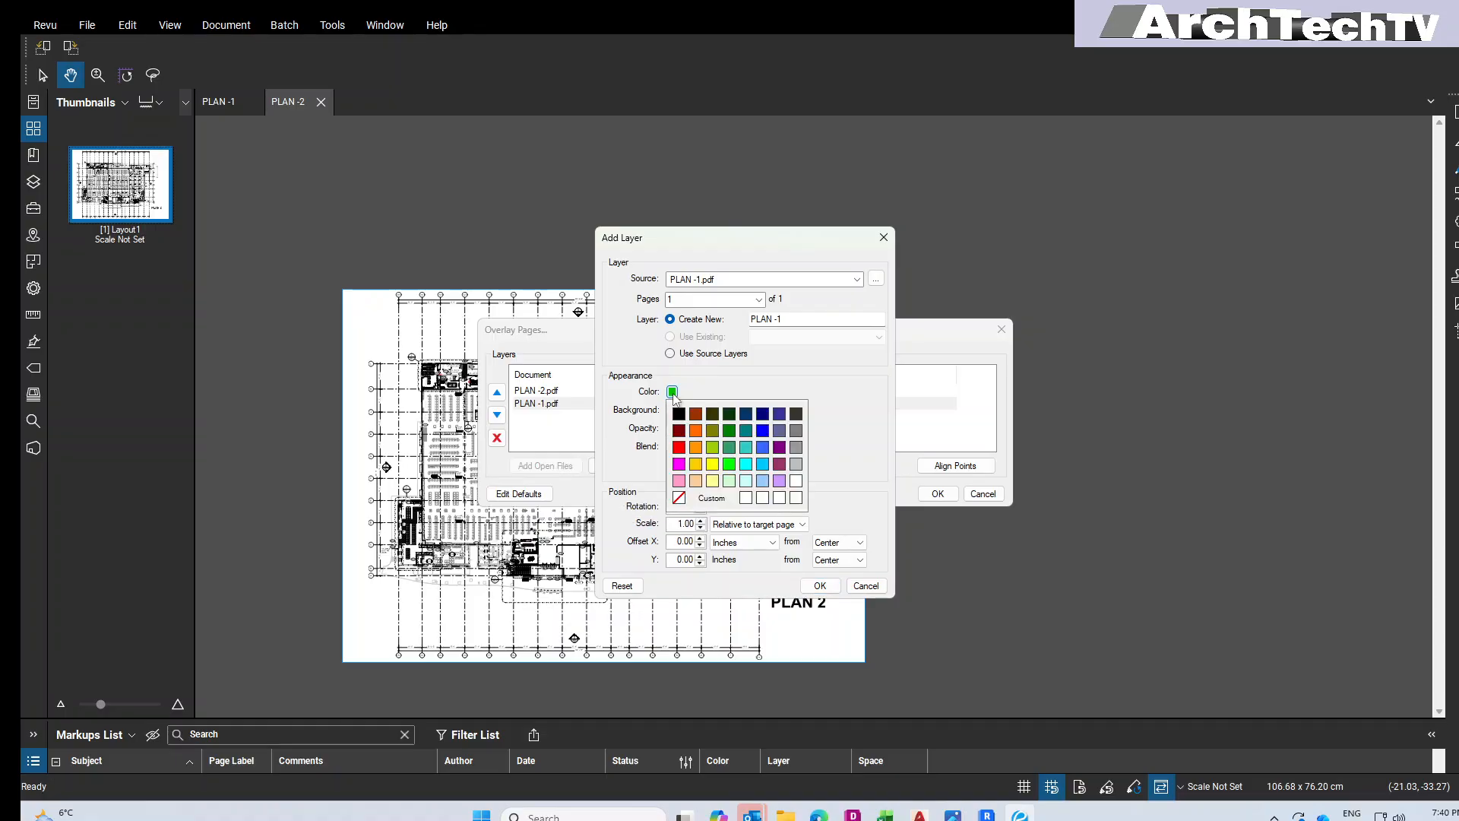
pyautogui.click(678, 413)
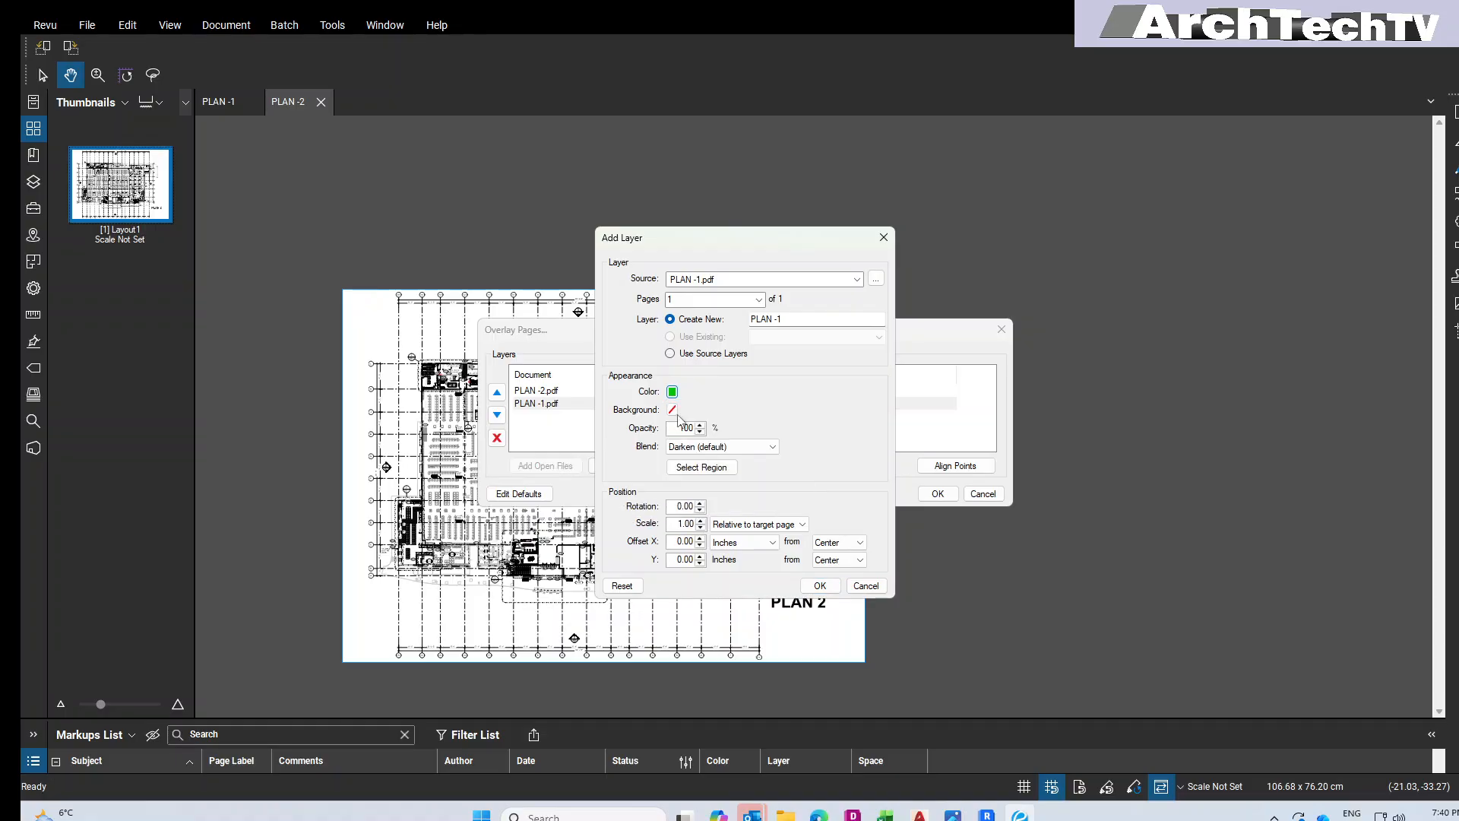
pyautogui.click(822, 588)
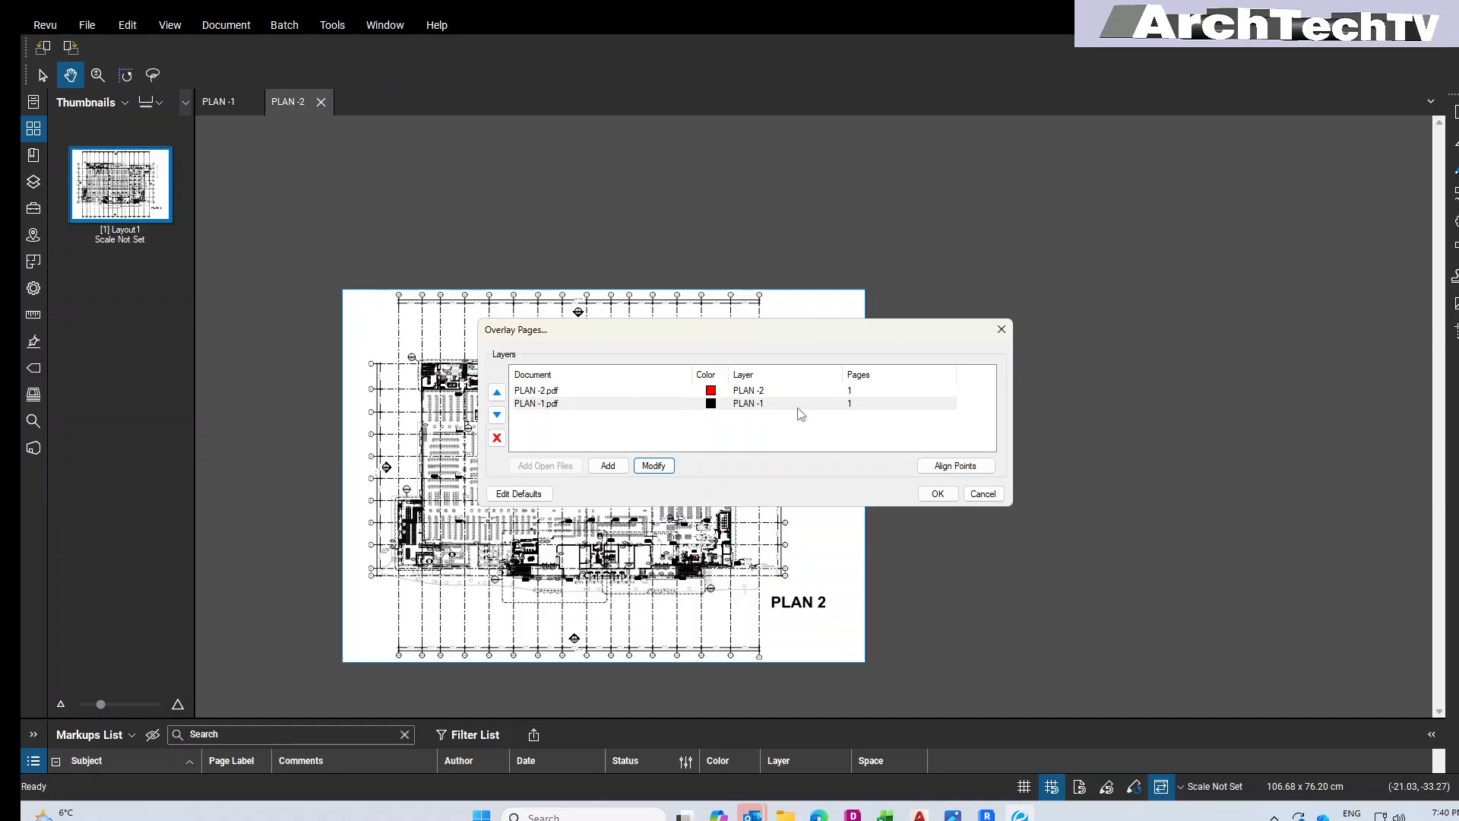
pyautogui.click(937, 495)
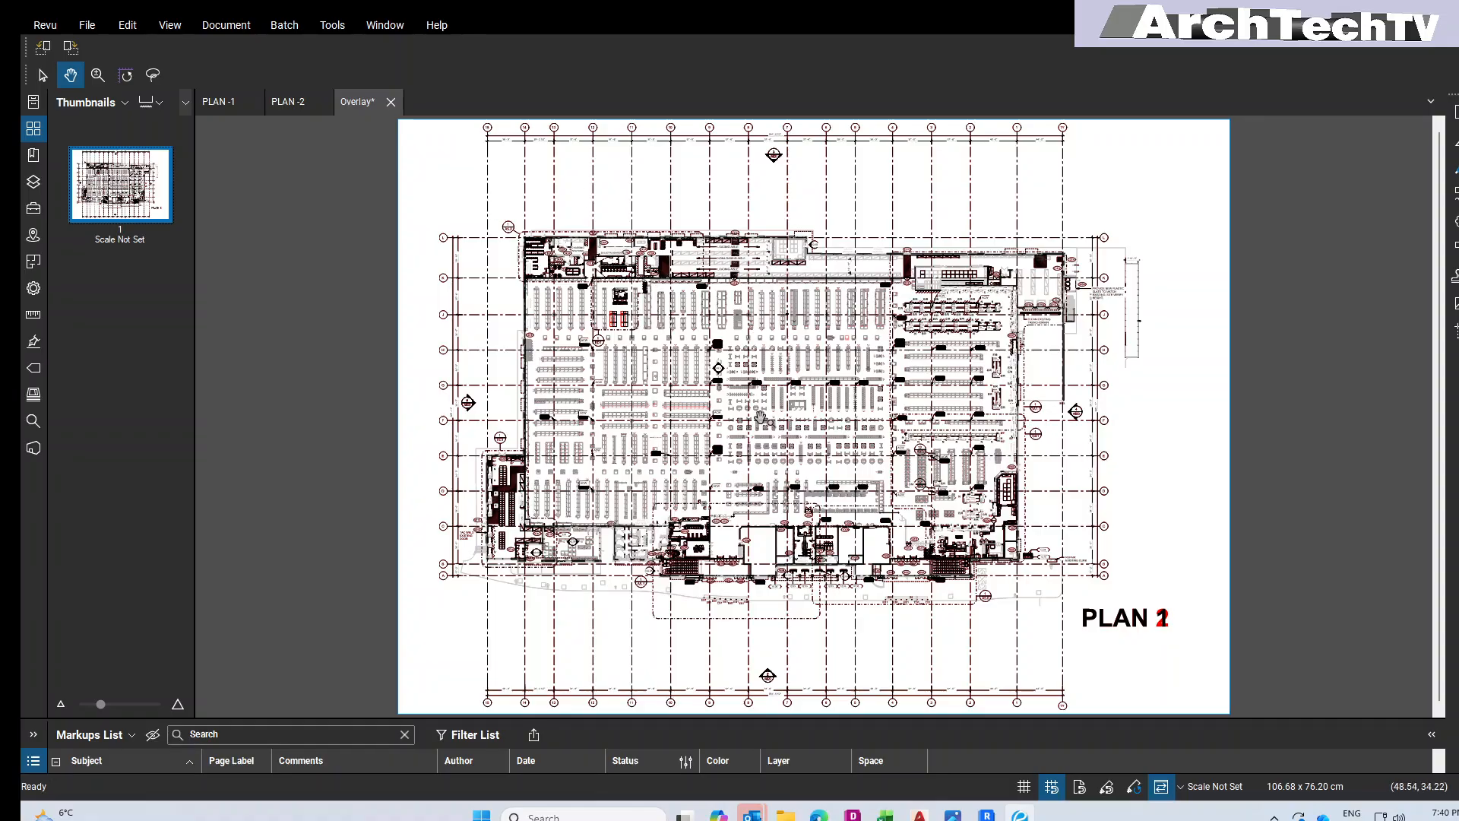
# Step: Examine the overlay for red differences between the plans, from the plan title to the display tables in the upper-left sales area
pyautogui.moveTo(796, 398); pyautogui.dragTo(801, 439)
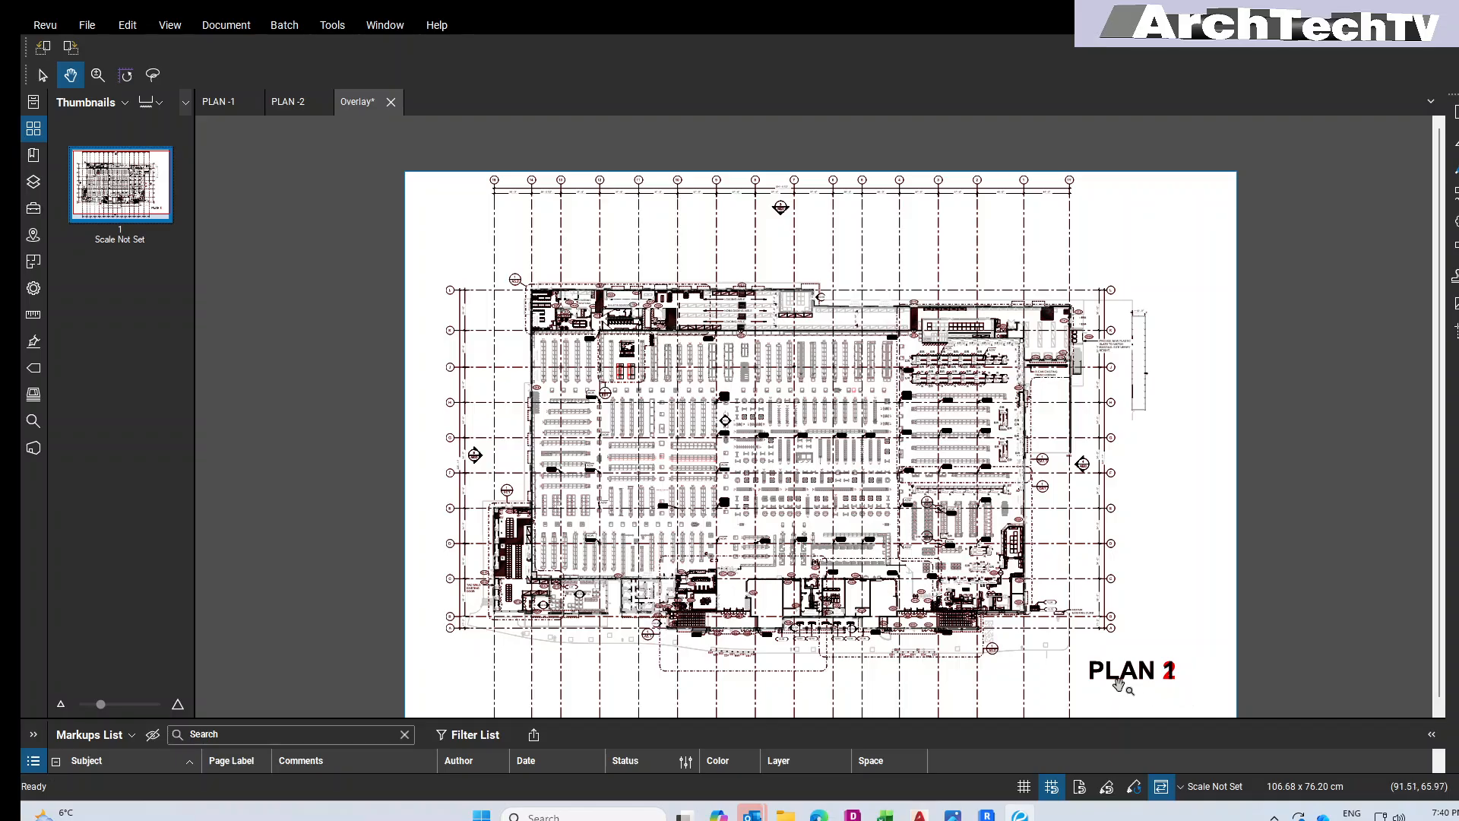
pyautogui.scroll(2, 1171, 700)
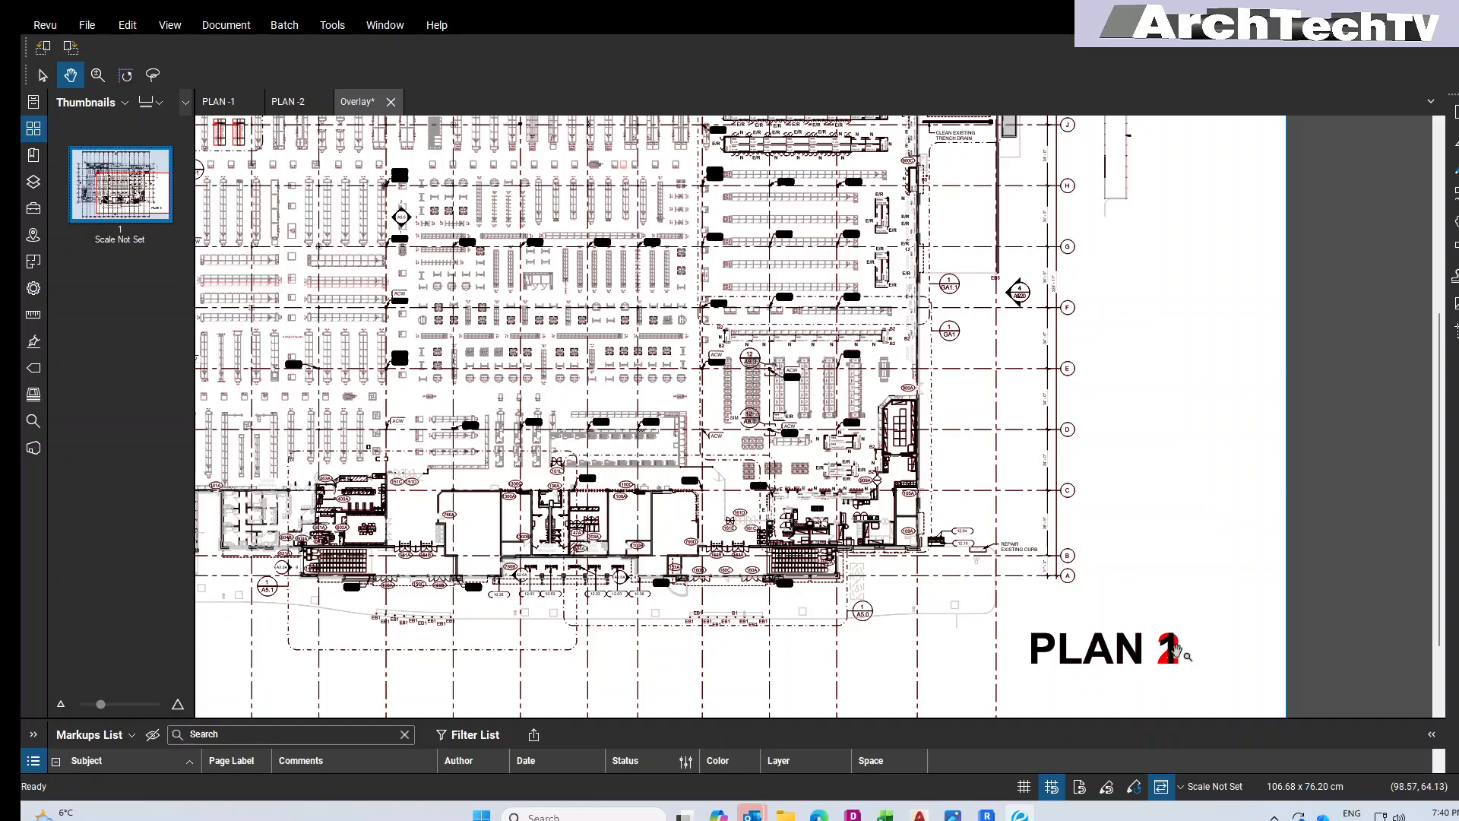
pyautogui.moveTo(989, 453); pyautogui.dragTo(987, 472)
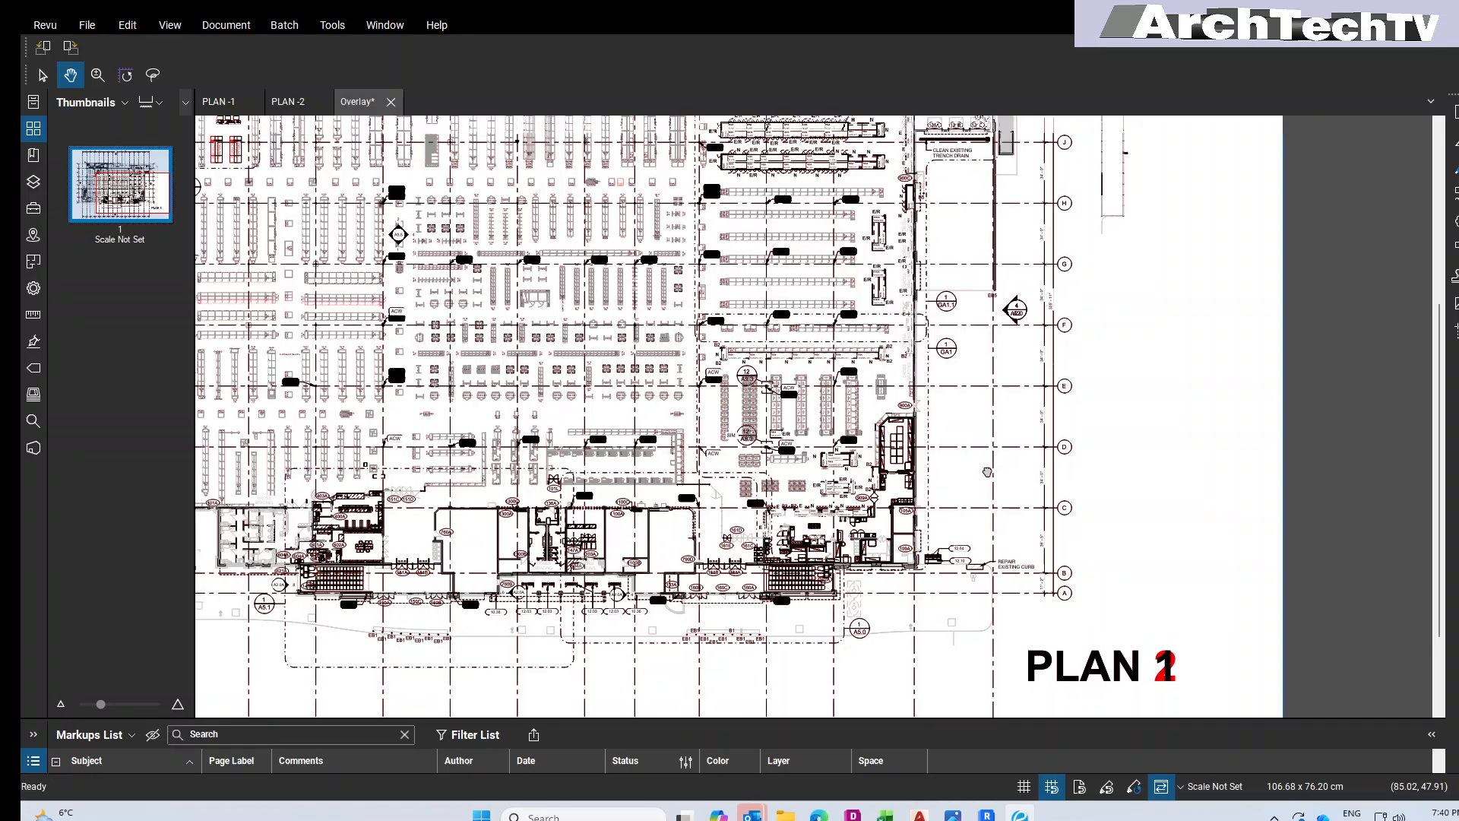
pyautogui.scroll(3, 988, 472)
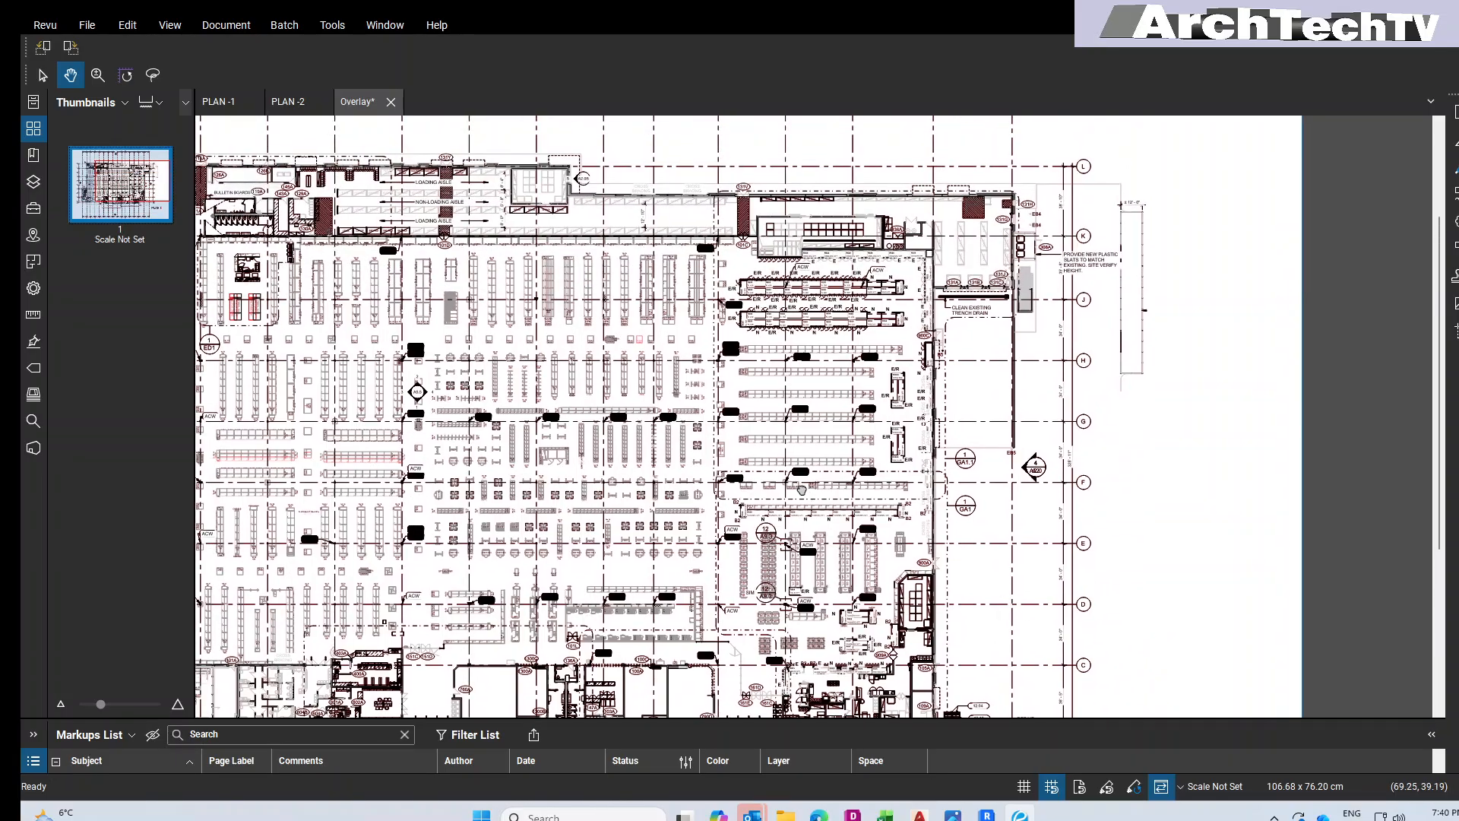
pyautogui.moveTo(802, 490); pyautogui.dragTo(891, 526)
pyautogui.moveTo(497, 345); pyautogui.dragTo(778, 345)
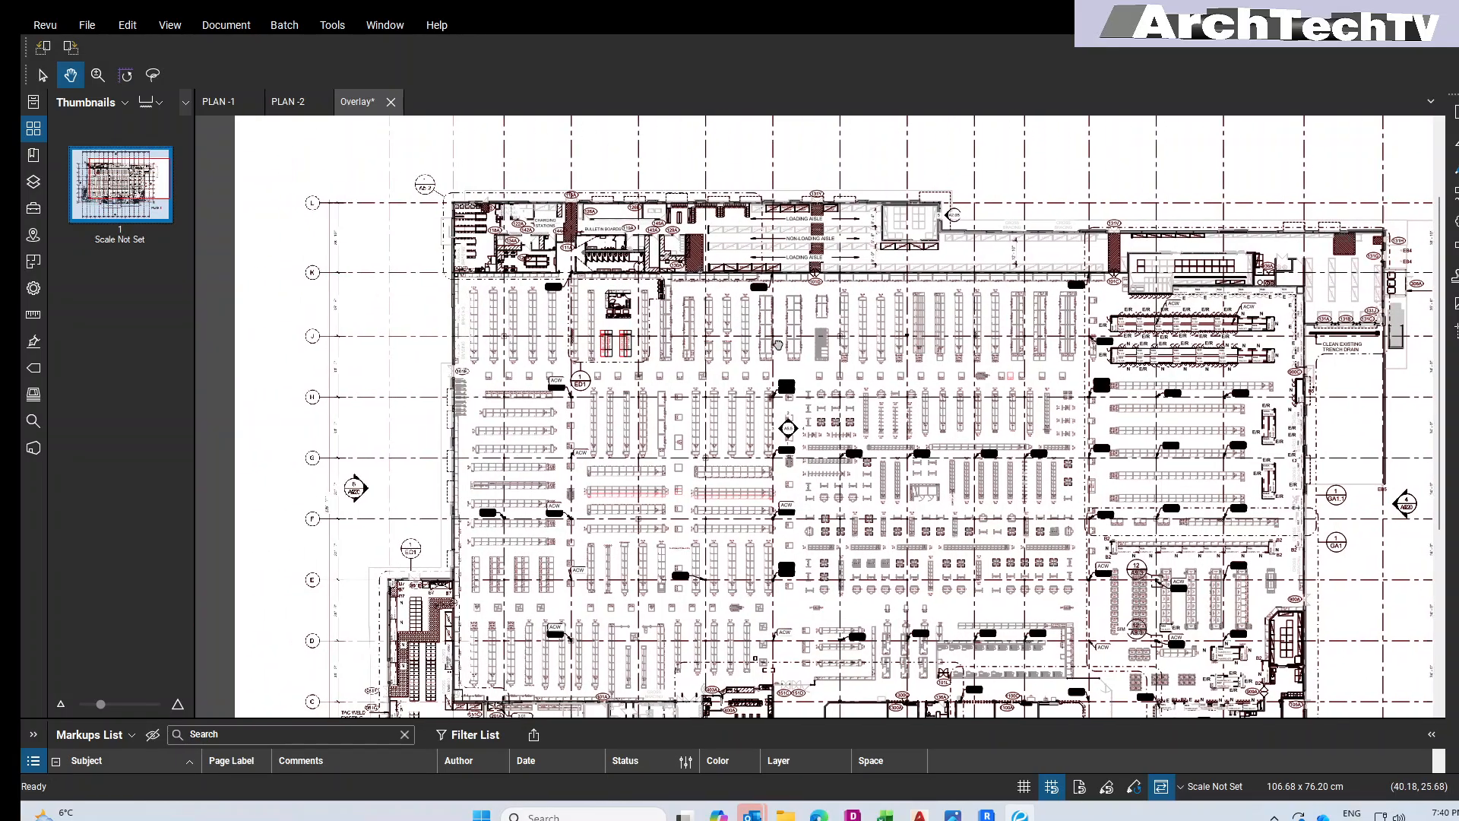
pyautogui.scroll(5, 604, 336)
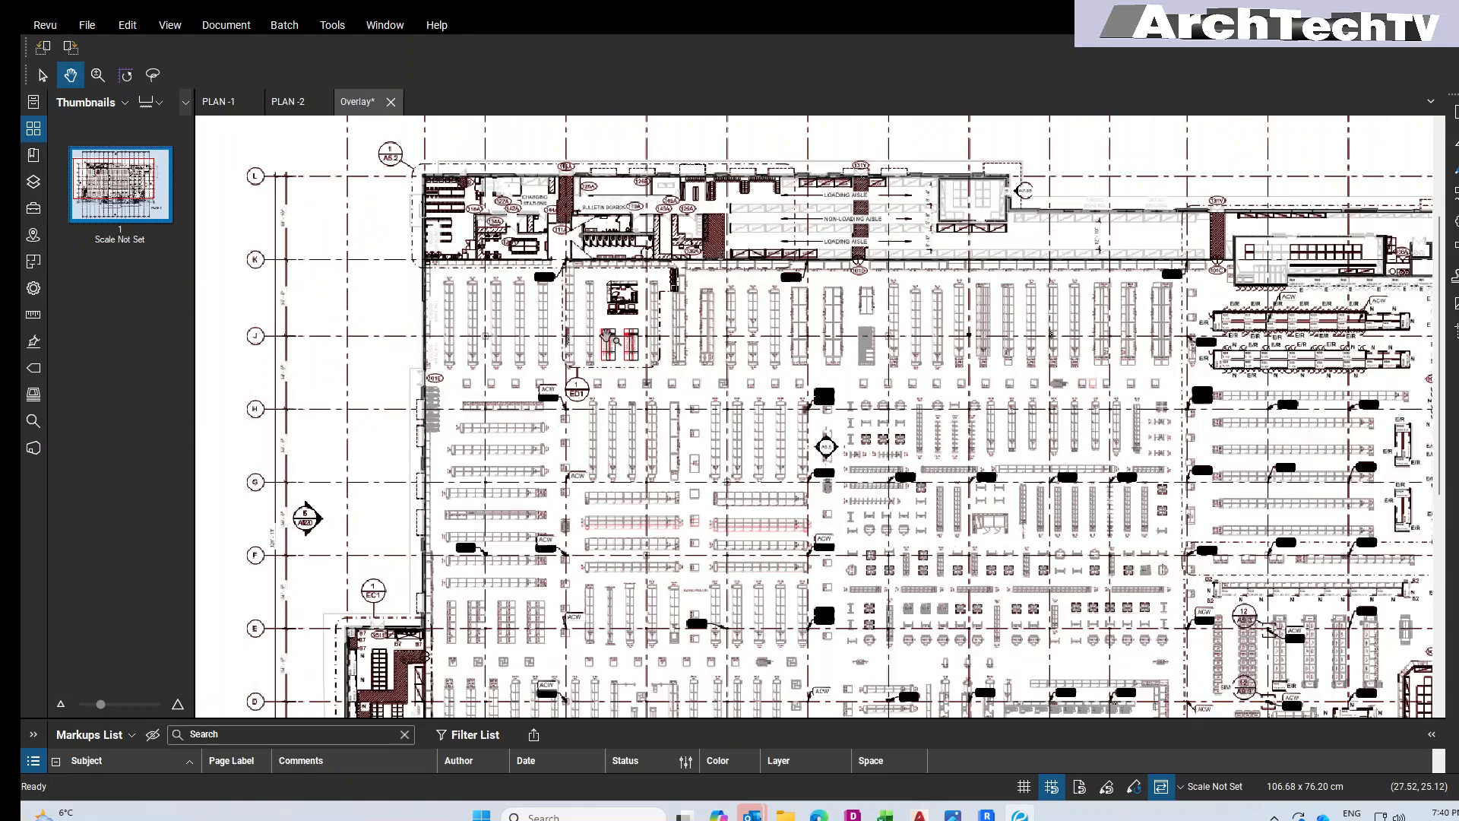
pyautogui.scroll(-1, 661, 437)
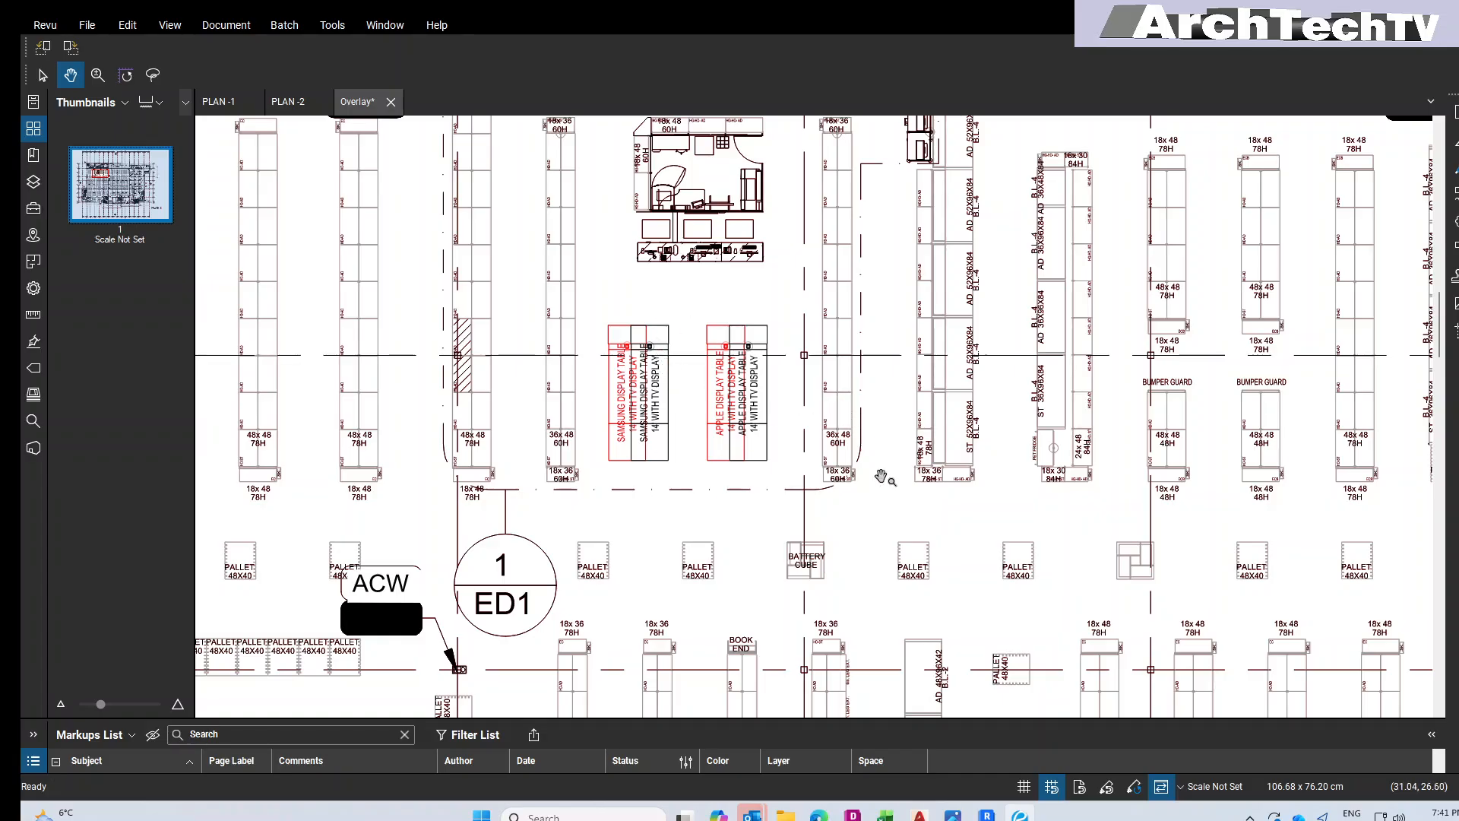
# Step: Draw a rectangular revision cloud around the Samsung and Apple display tables on the overlay
pyautogui.moveTo(880, 485); pyautogui.dragTo(839, 446)
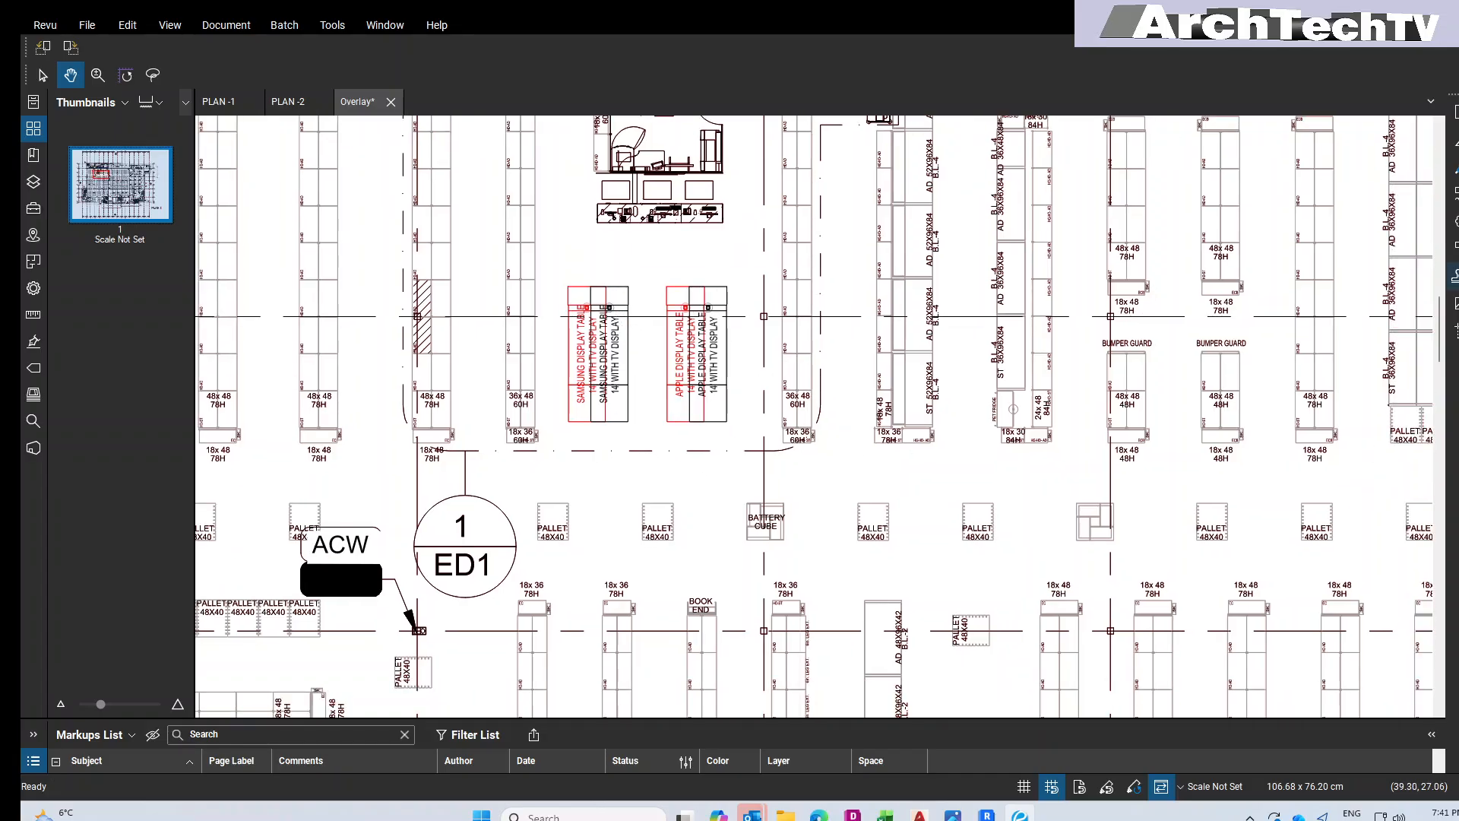
pyautogui.click(1456, 221)
pyautogui.moveTo(557, 279); pyautogui.dragTo(753, 460)
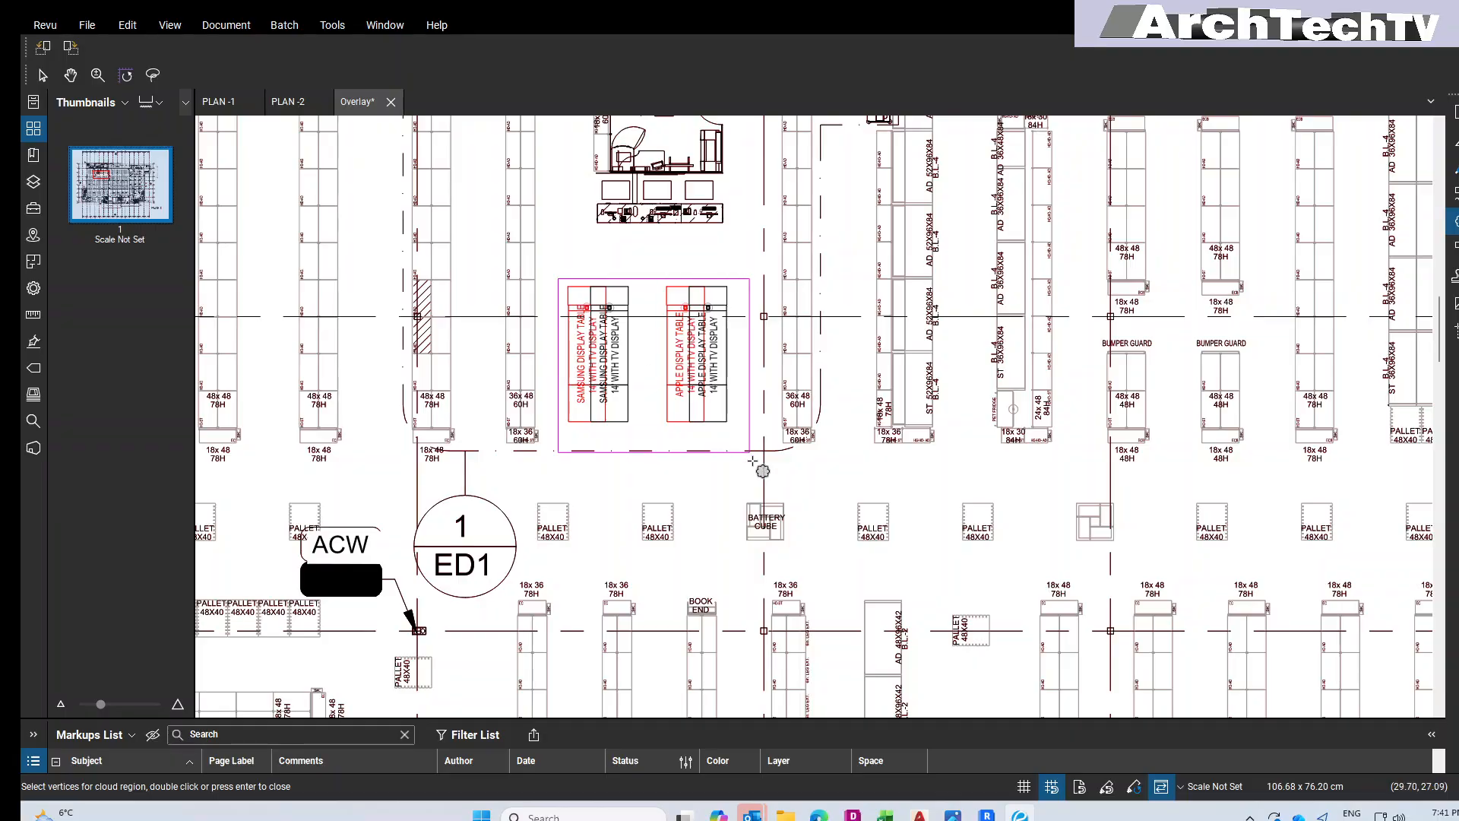
# Step: Finish the revision cloud around the Samsung and Apple display tables, and cloud the red-marked pair of horizontal shelving rows with the pallet between them
pyautogui.doubleClick(752, 460)
pyautogui.moveTo(924, 483); pyautogui.dragTo(775, 349)
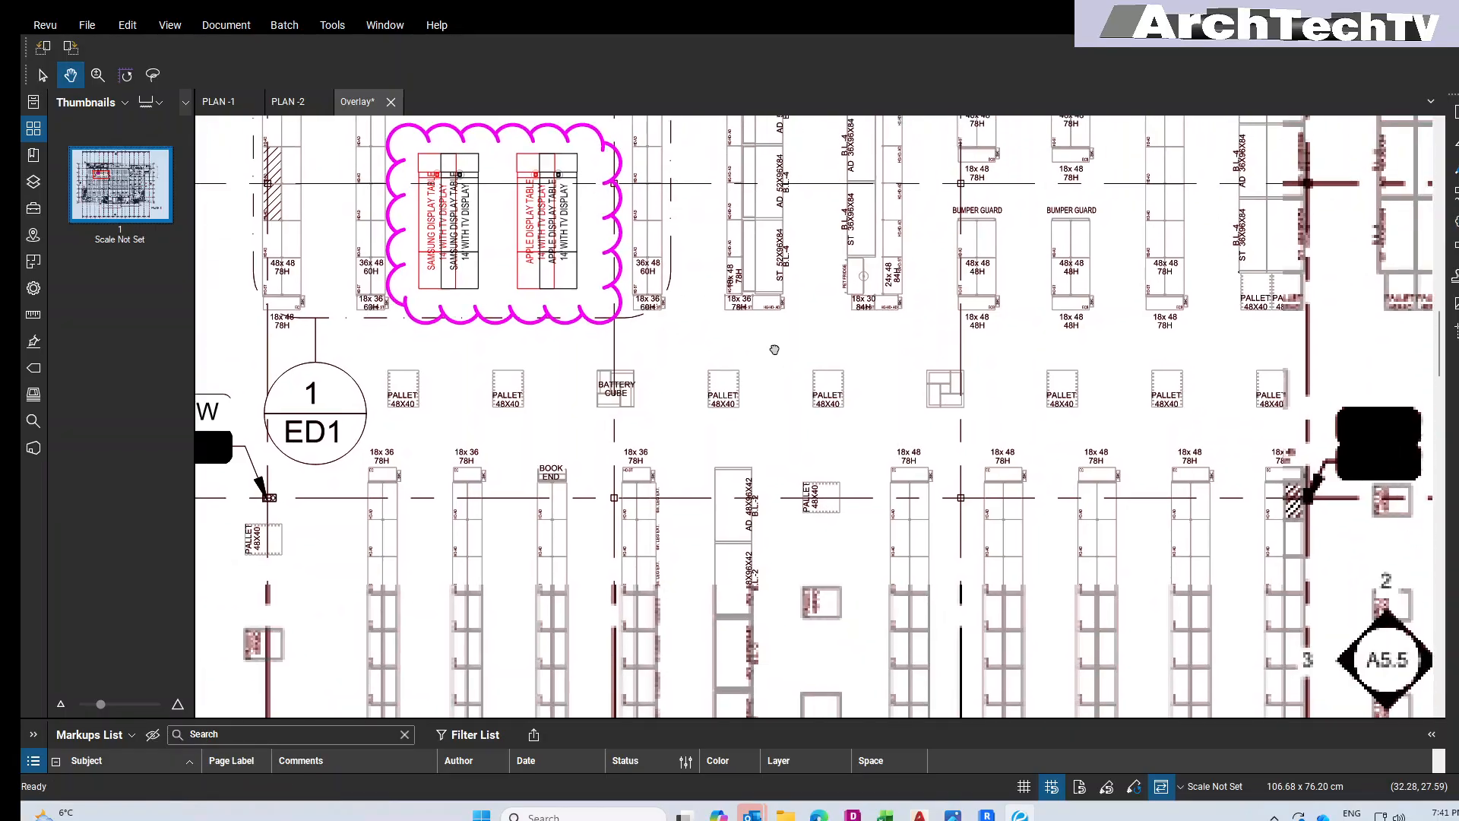
pyautogui.scroll(-5, 774, 349)
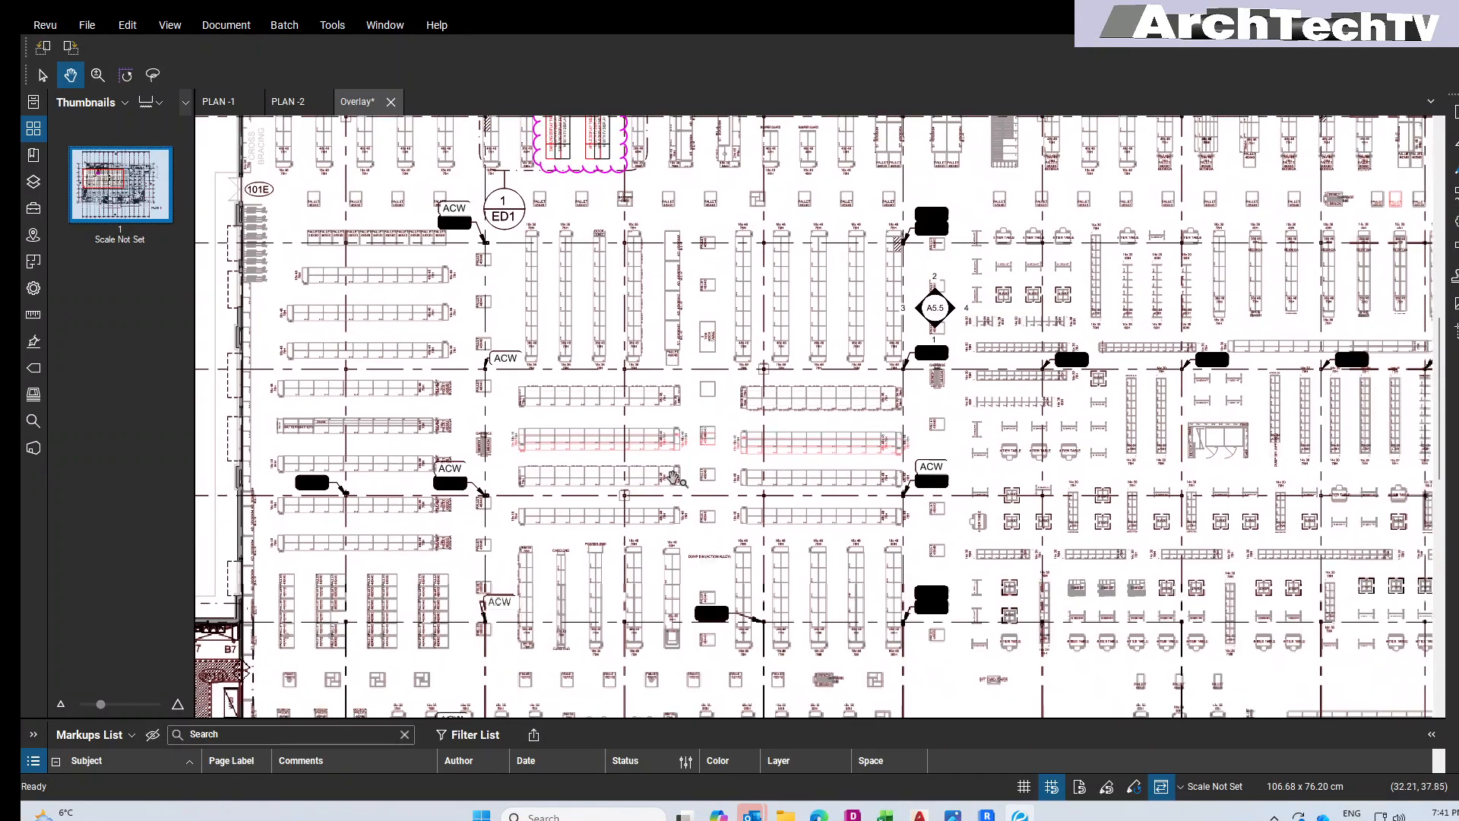
pyautogui.scroll(3, 674, 477)
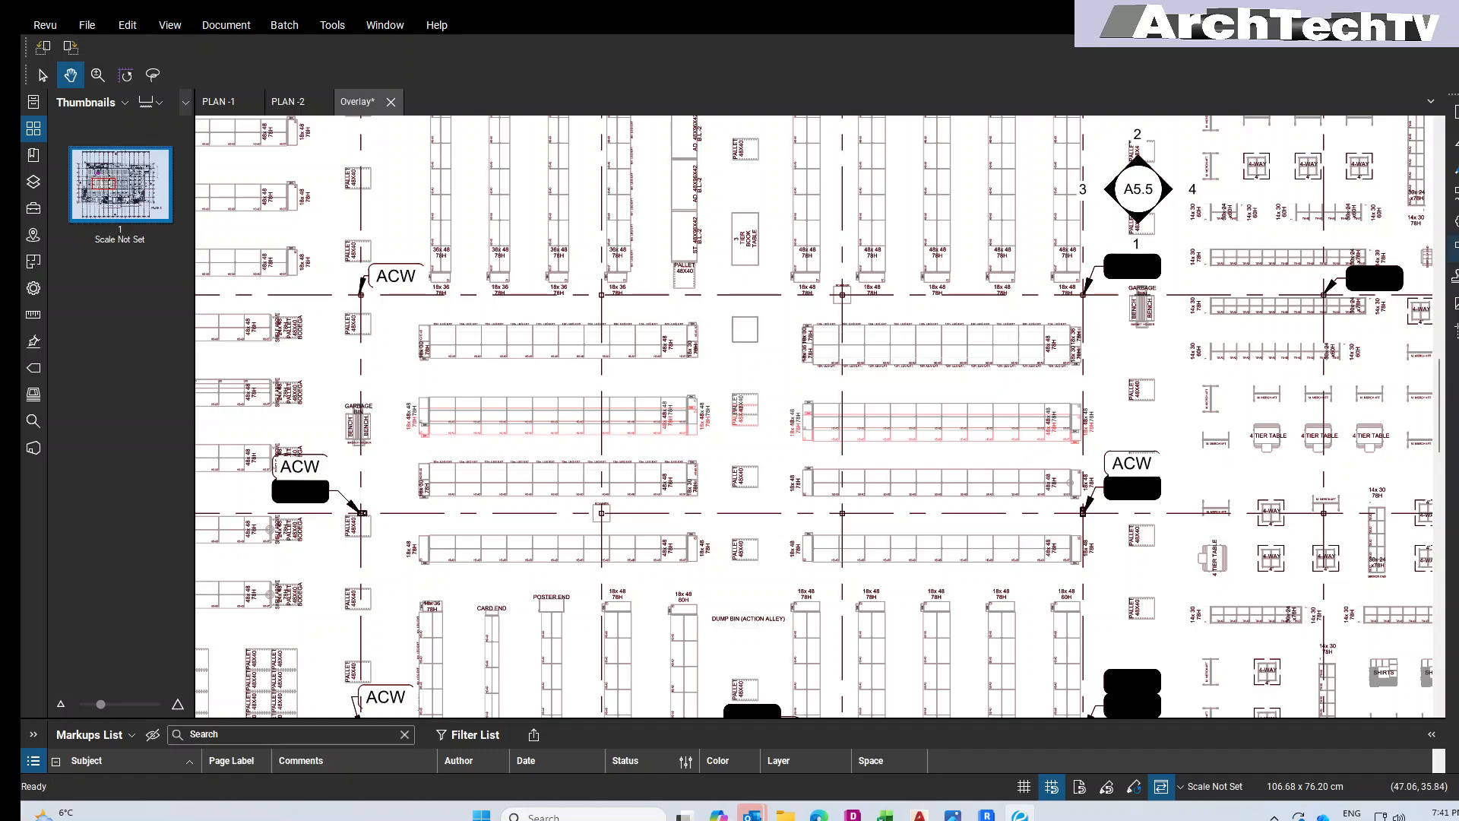
pyautogui.click(1452, 221)
pyautogui.moveTo(387, 387); pyautogui.dragTo(1099, 448)
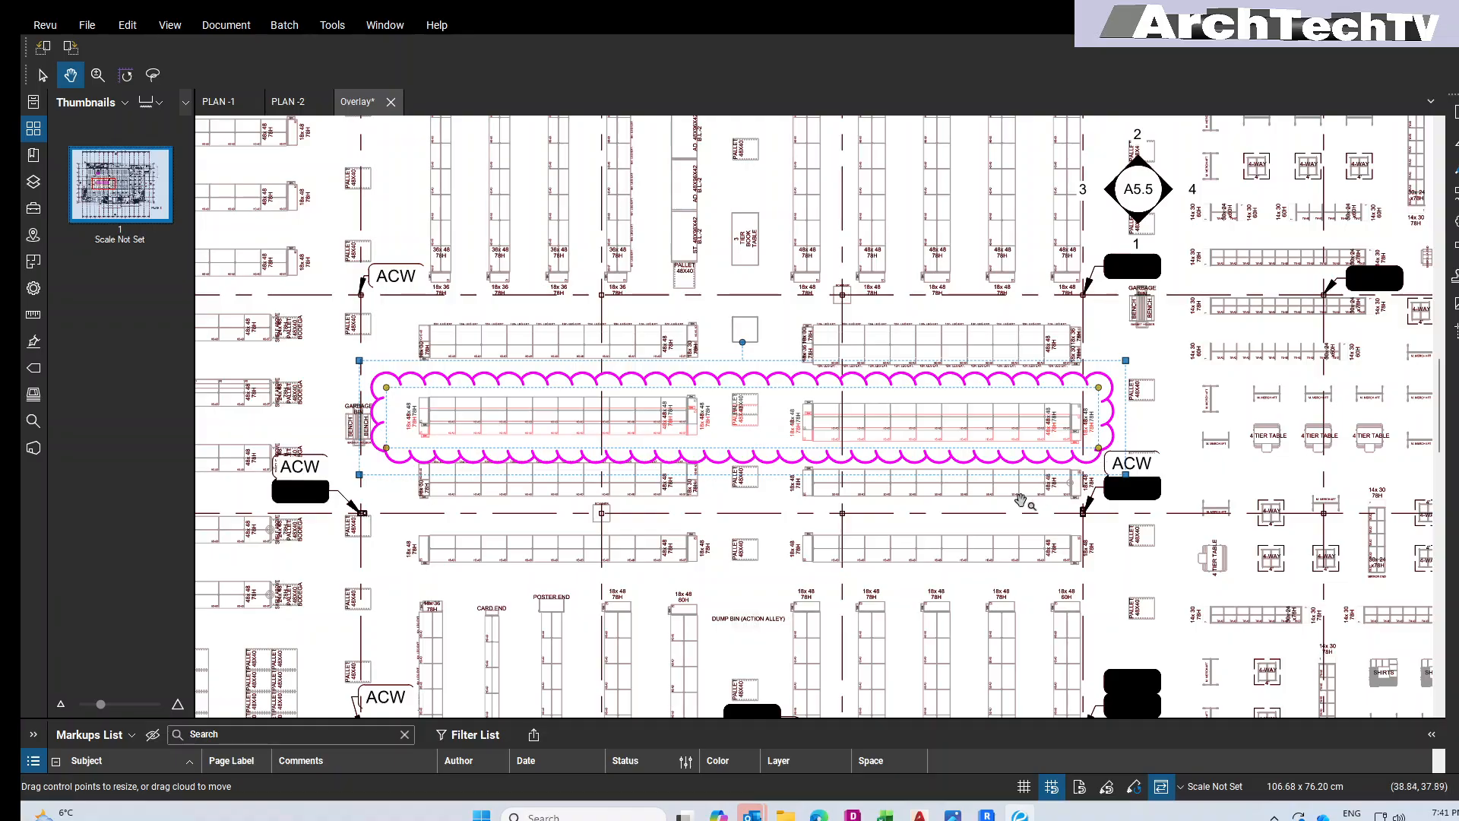
# Step: Find the red PALLET 48X40 in the aisle right of the garbage bin and draw a revision cloud around it and its two neighbouring pallets
pyautogui.moveTo(1033, 528); pyautogui.dragTo(712, 536)
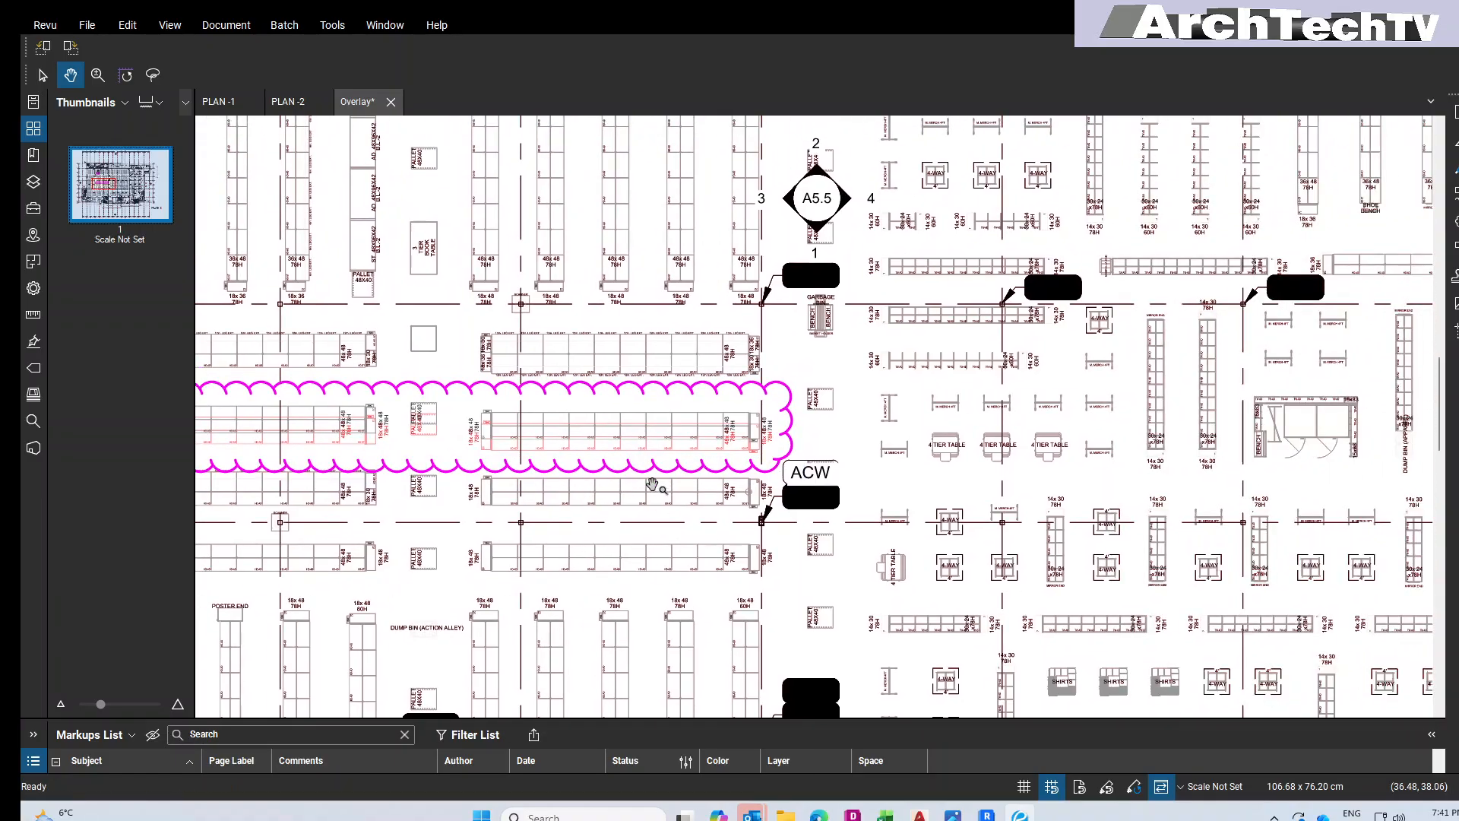
pyautogui.scroll(-3, 581, 490)
pyautogui.scroll(-2, 1030, 431)
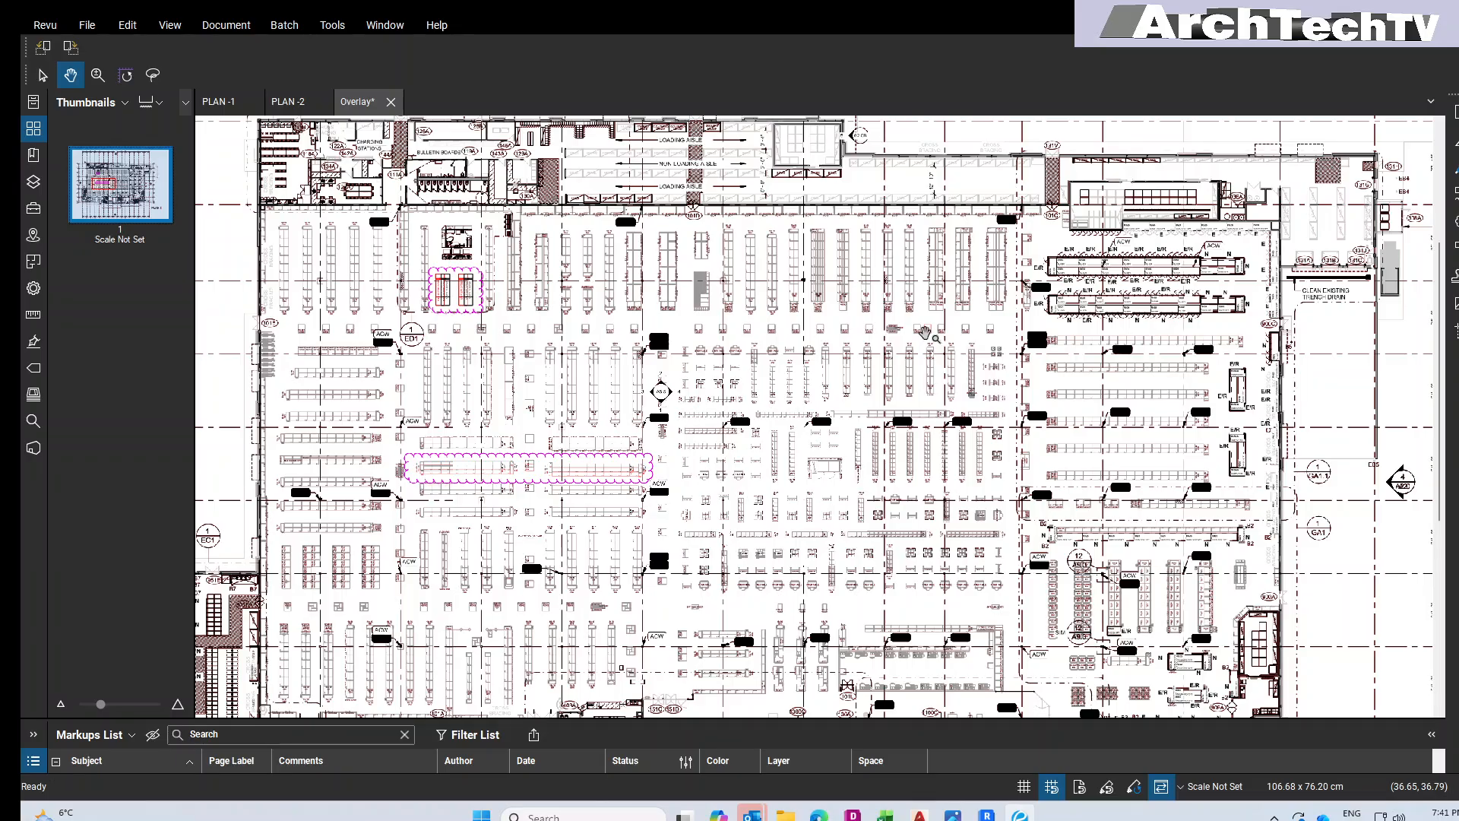
pyautogui.scroll(-2, 925, 332)
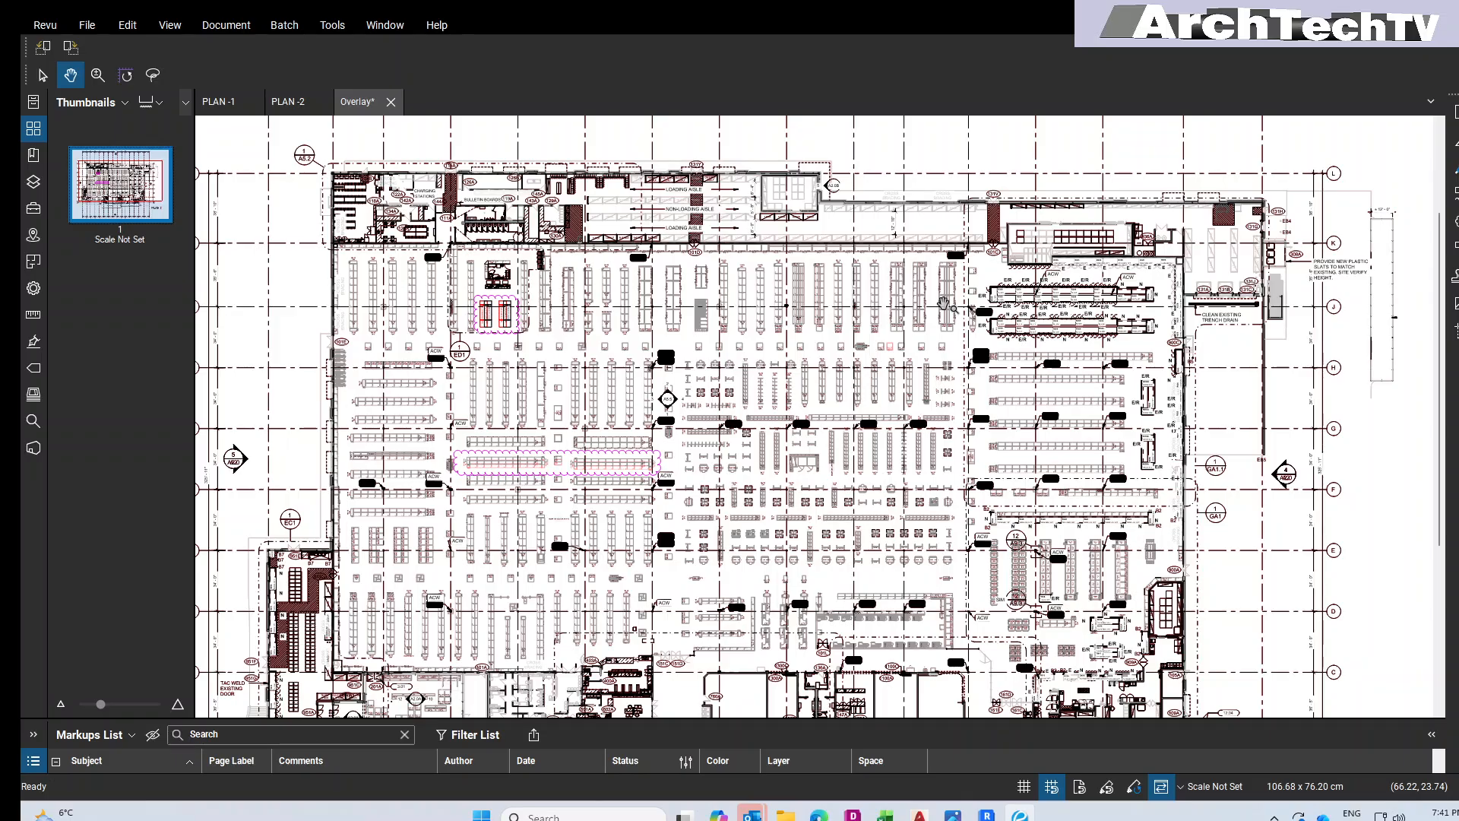
pyautogui.scroll(10, 914, 302)
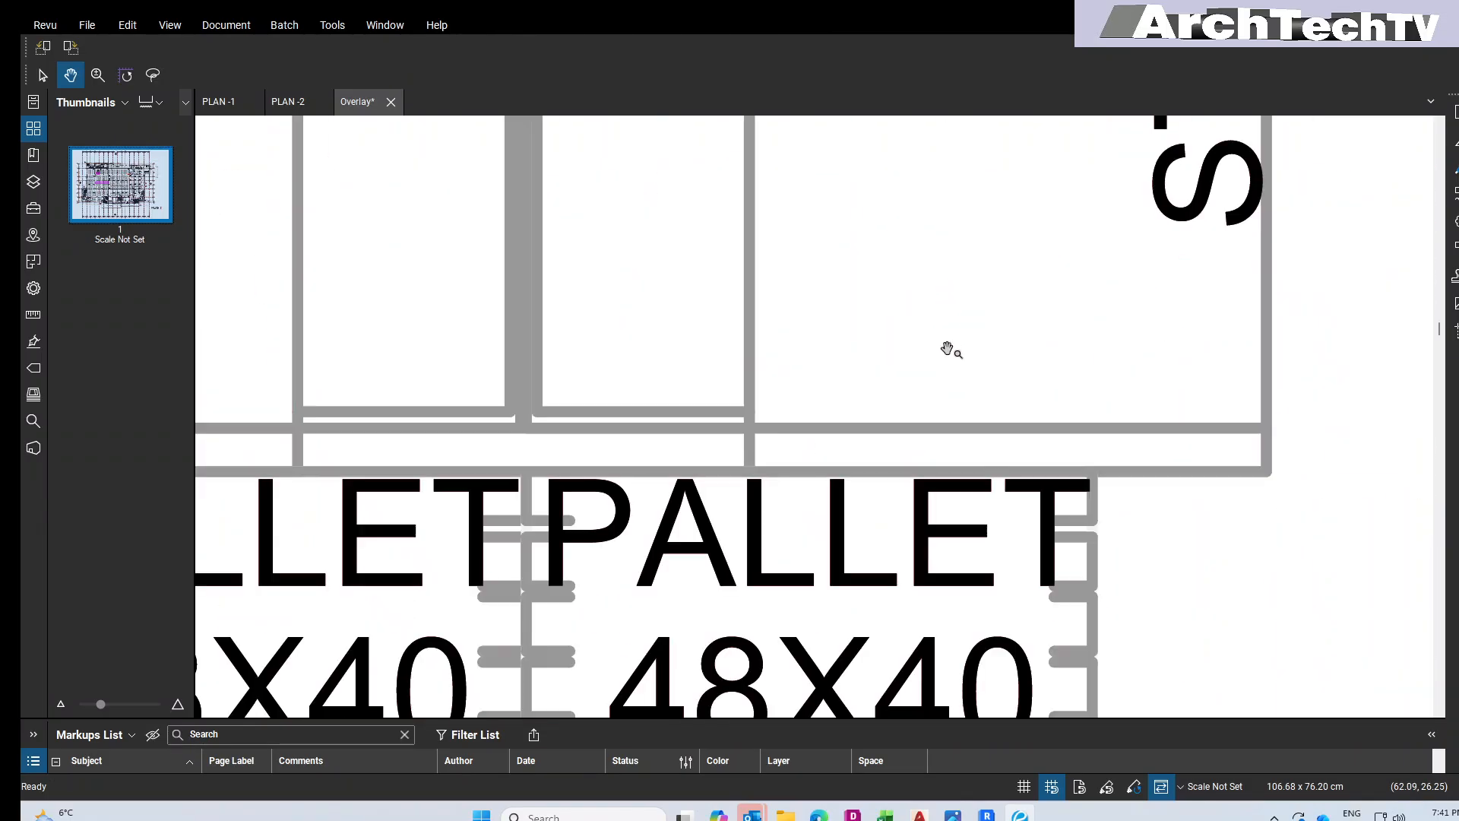
pyautogui.scroll(-10, 941, 356)
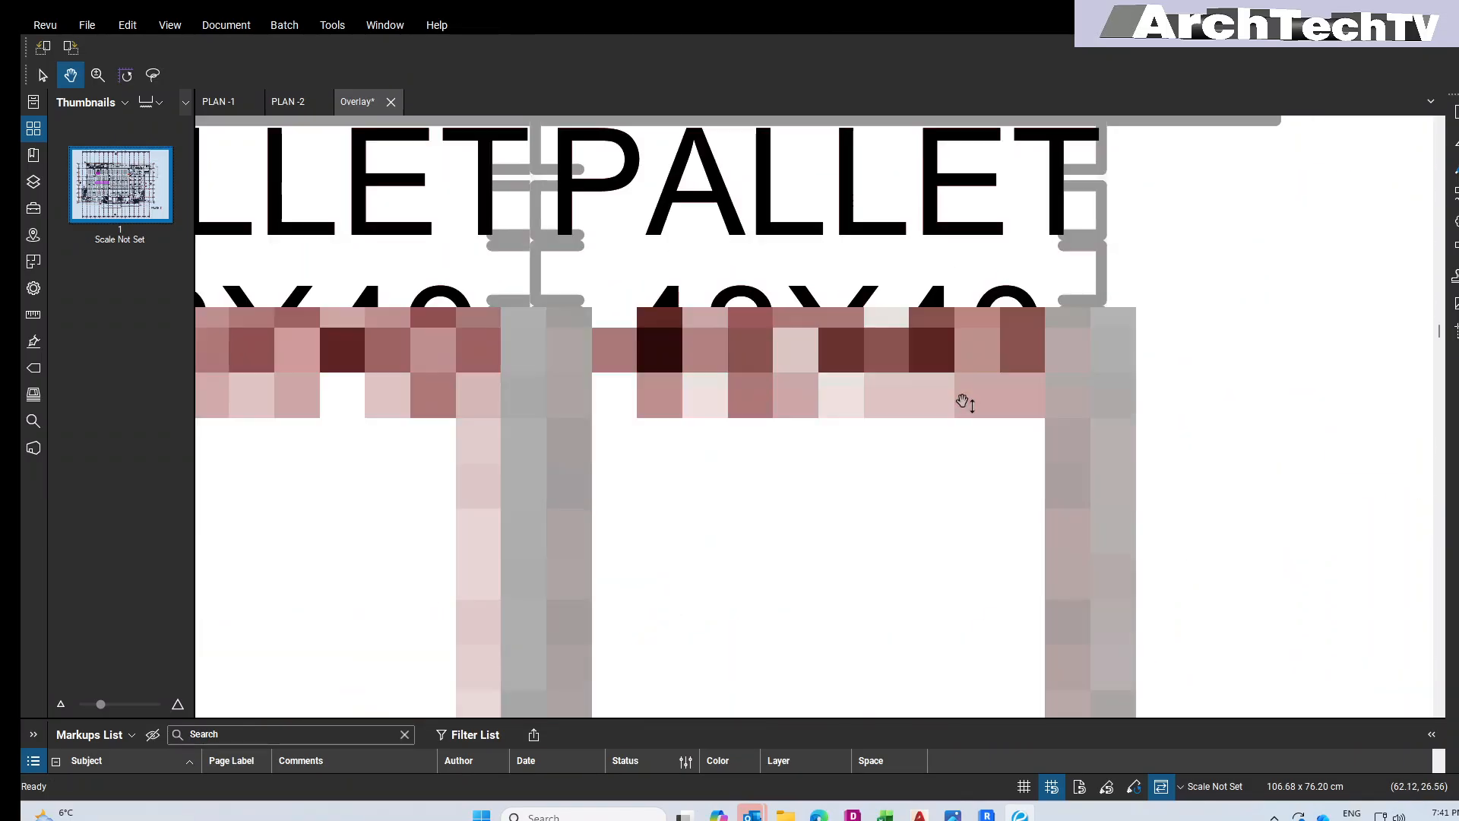
pyautogui.scroll(-10, 1092, 454)
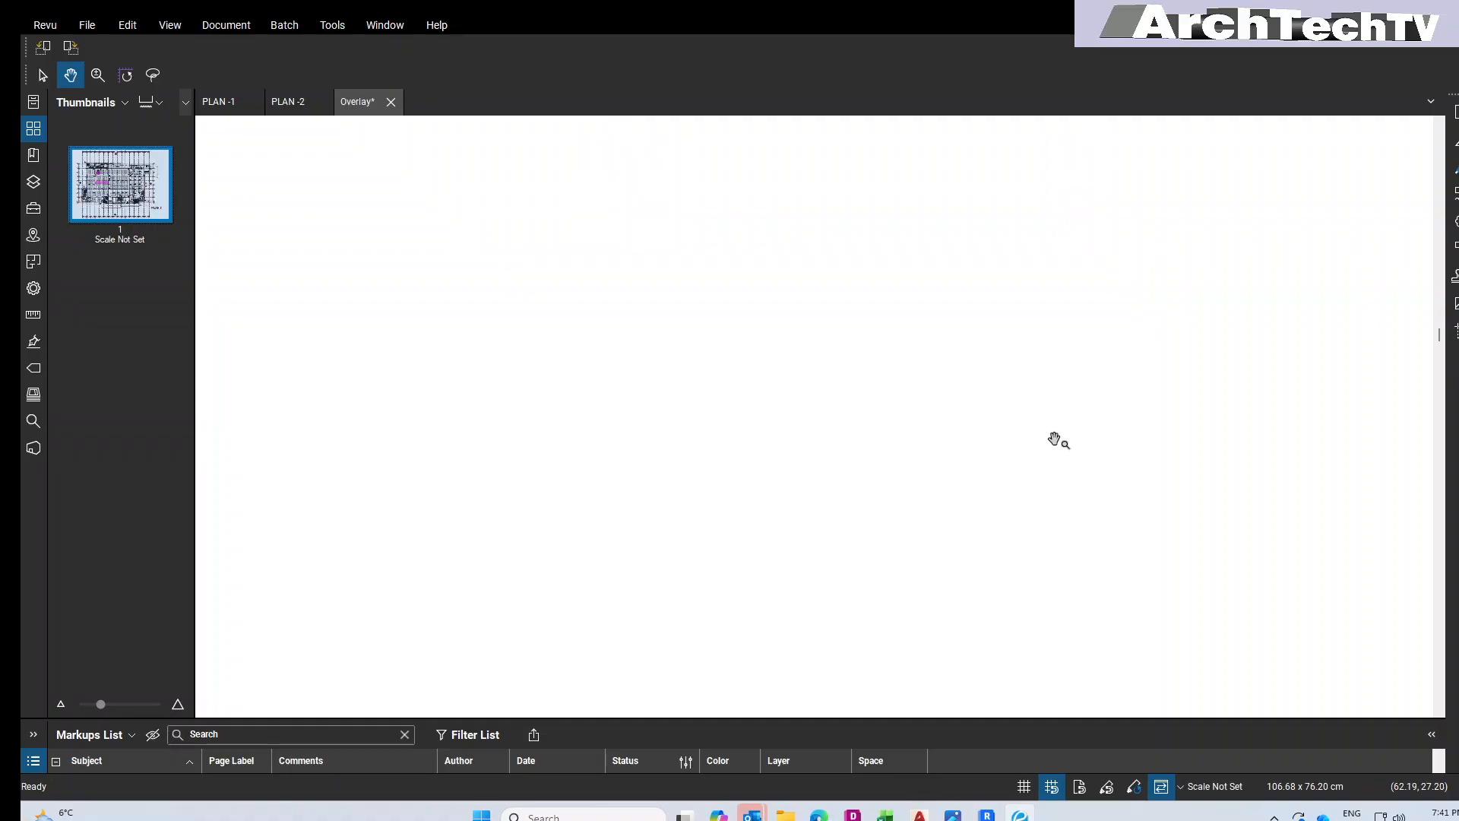
pyautogui.scroll(-3, 1003, 449)
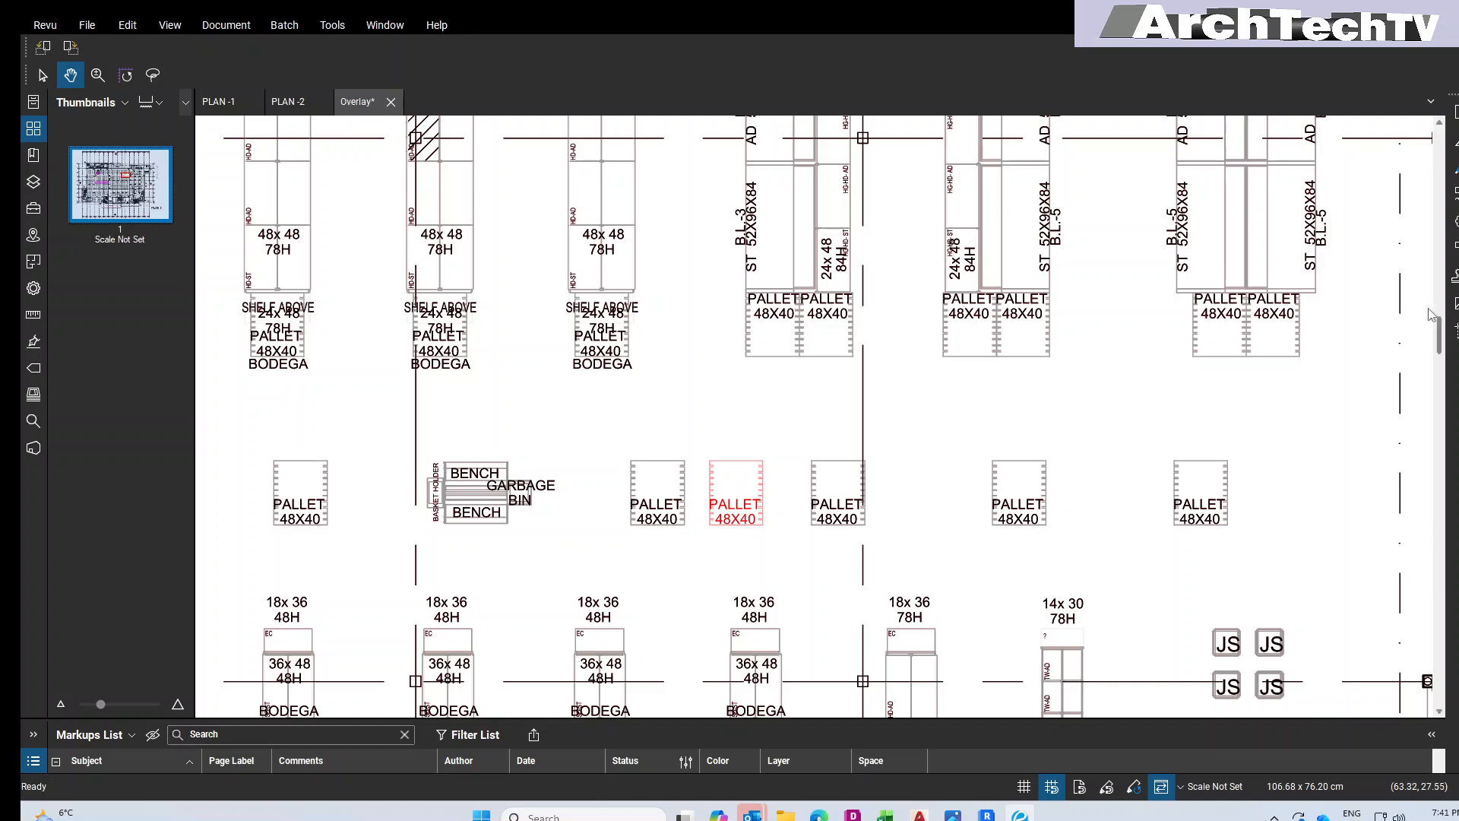
pyautogui.click(1454, 221)
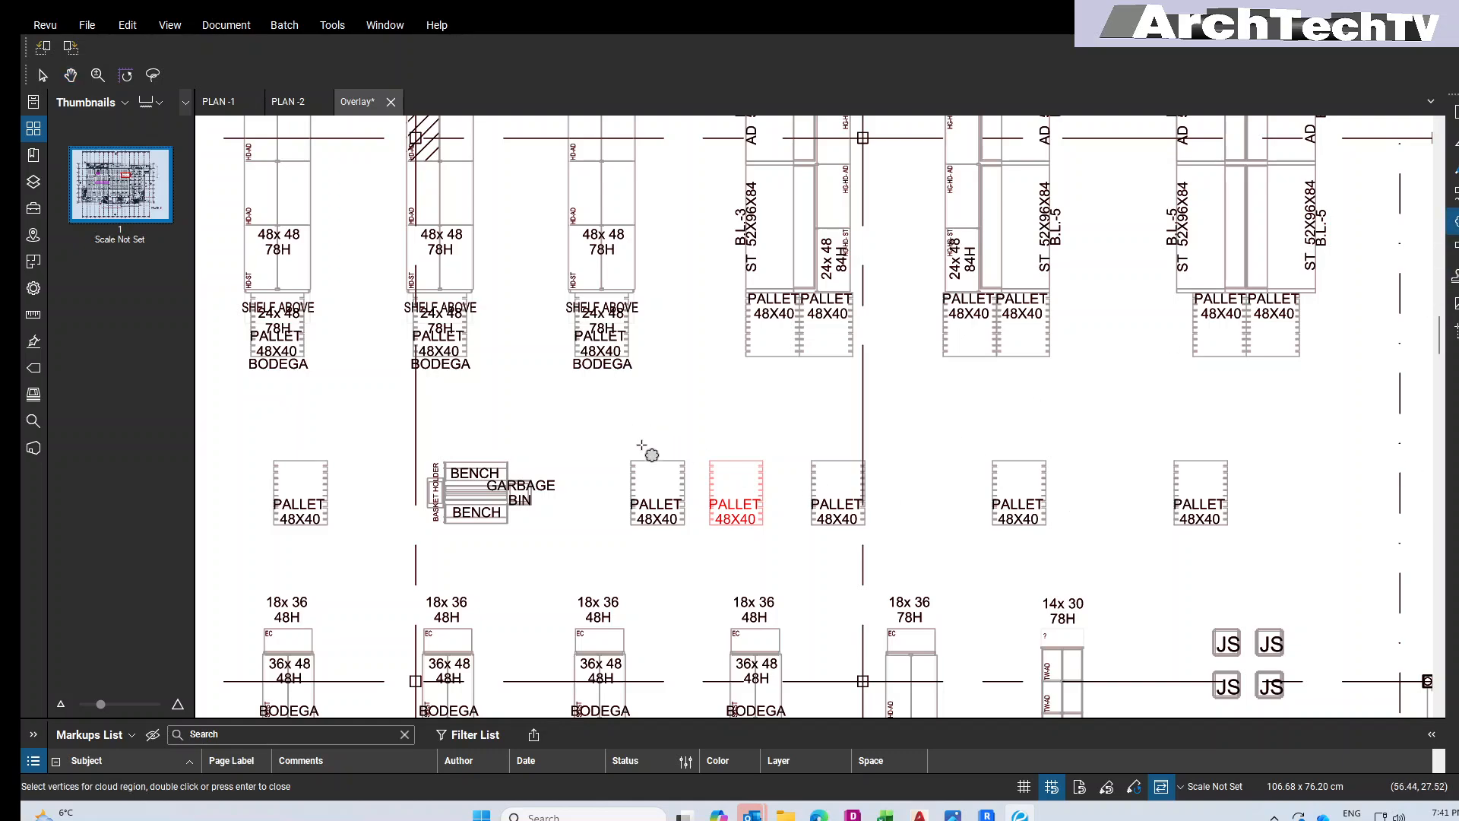
pyautogui.moveTo(610, 433); pyautogui.dragTo(880, 553)
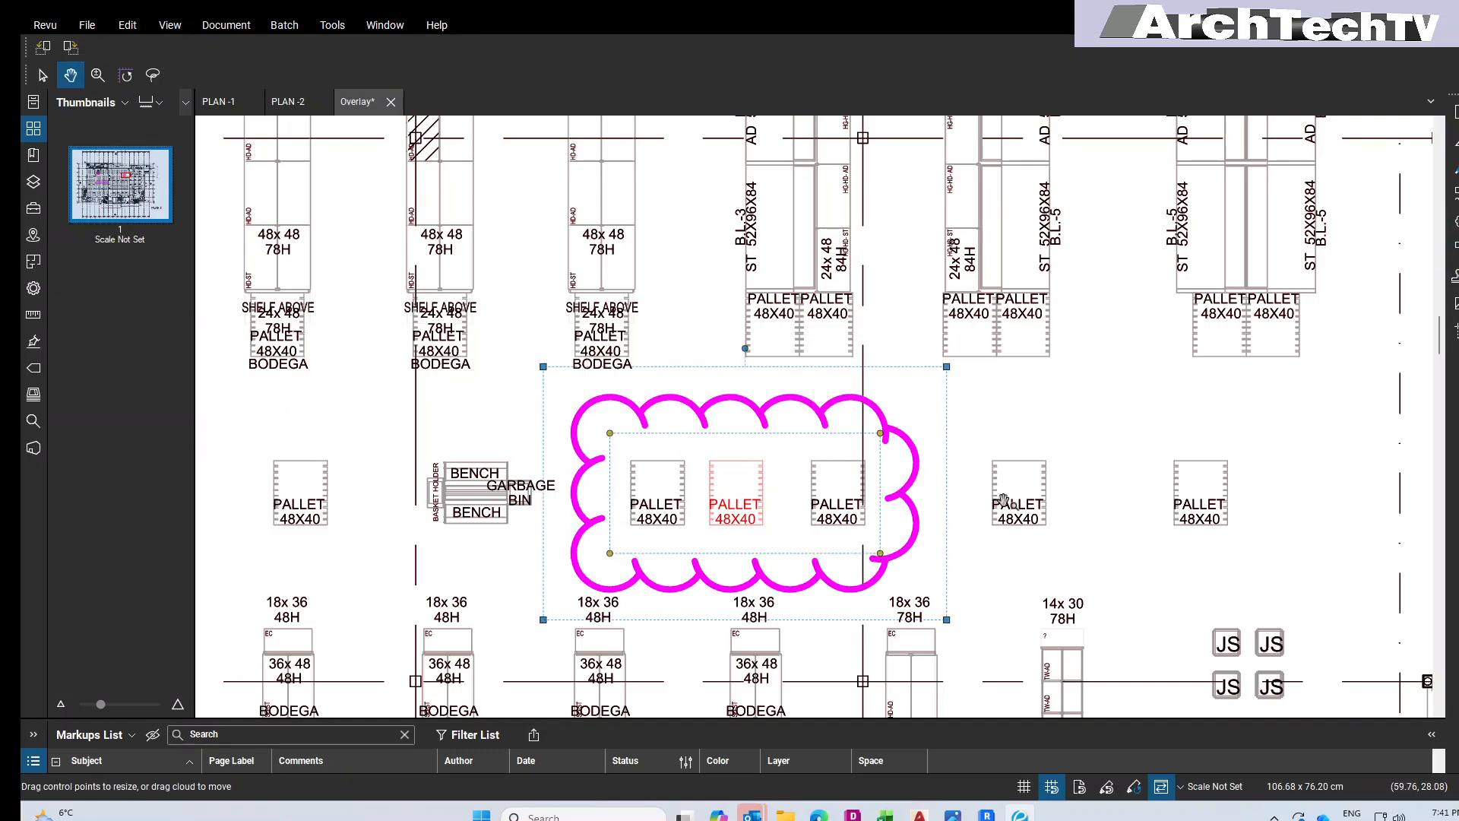
# Step: Check the rest of the overlay for further differences, from the area below the clouded pallets out to the whole sheet
pyautogui.scroll(-10, 1082, 478)
pyautogui.scroll(-5, 1064, 478)
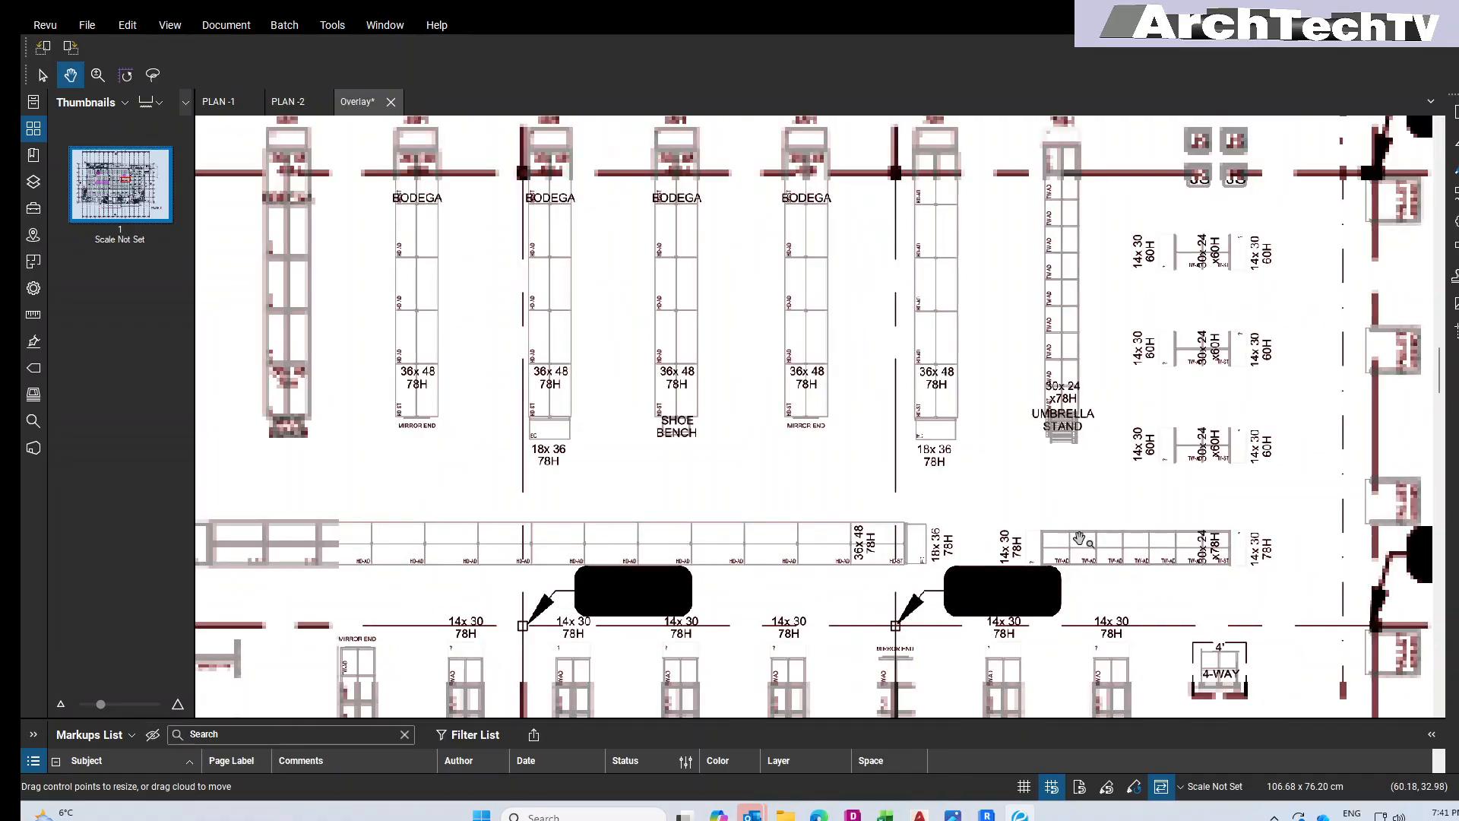
pyautogui.scroll(-3, 1078, 518)
pyautogui.click(1077, 477)
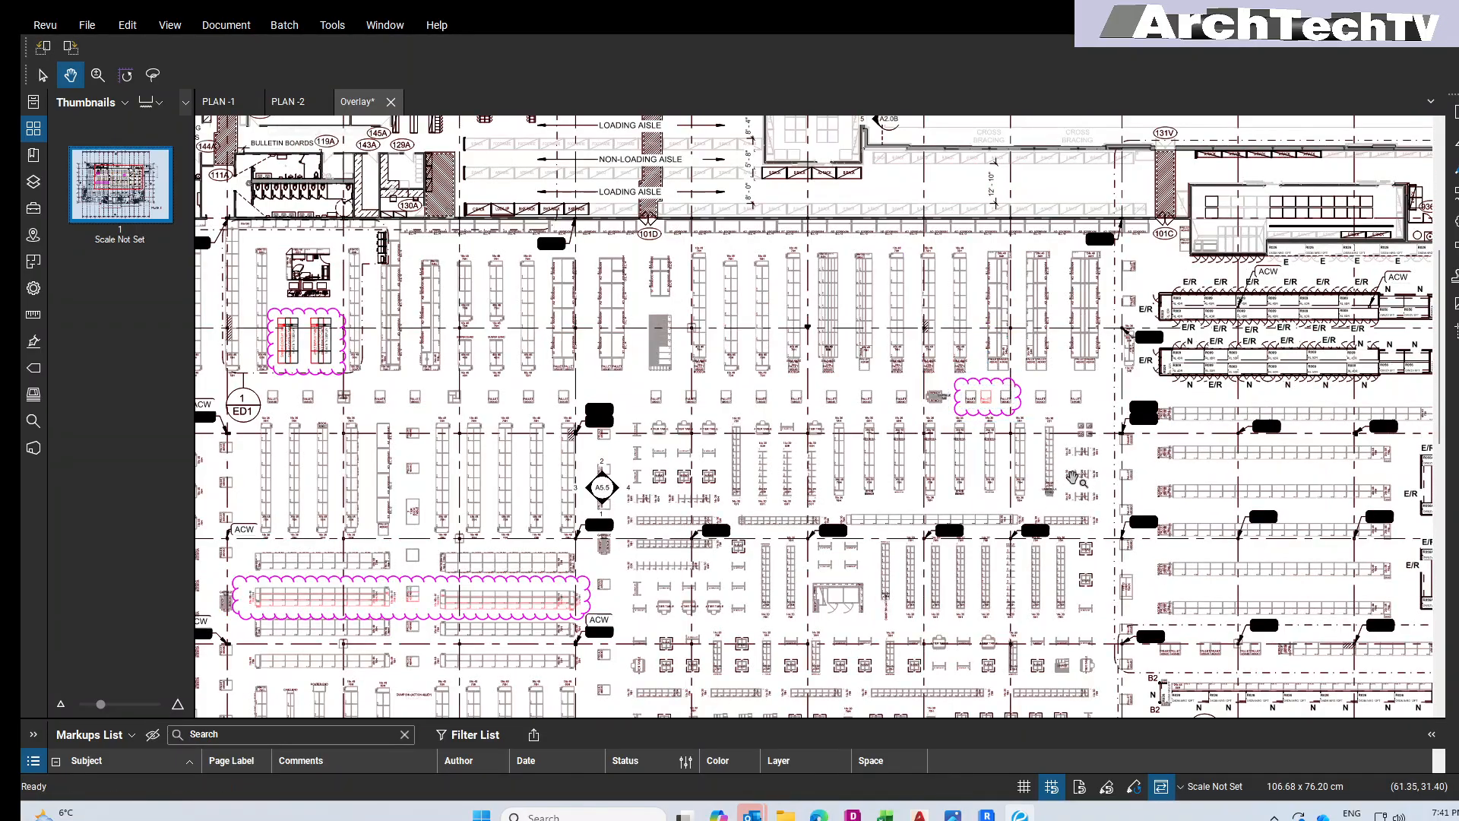
pyautogui.scroll(-2, 1047, 506)
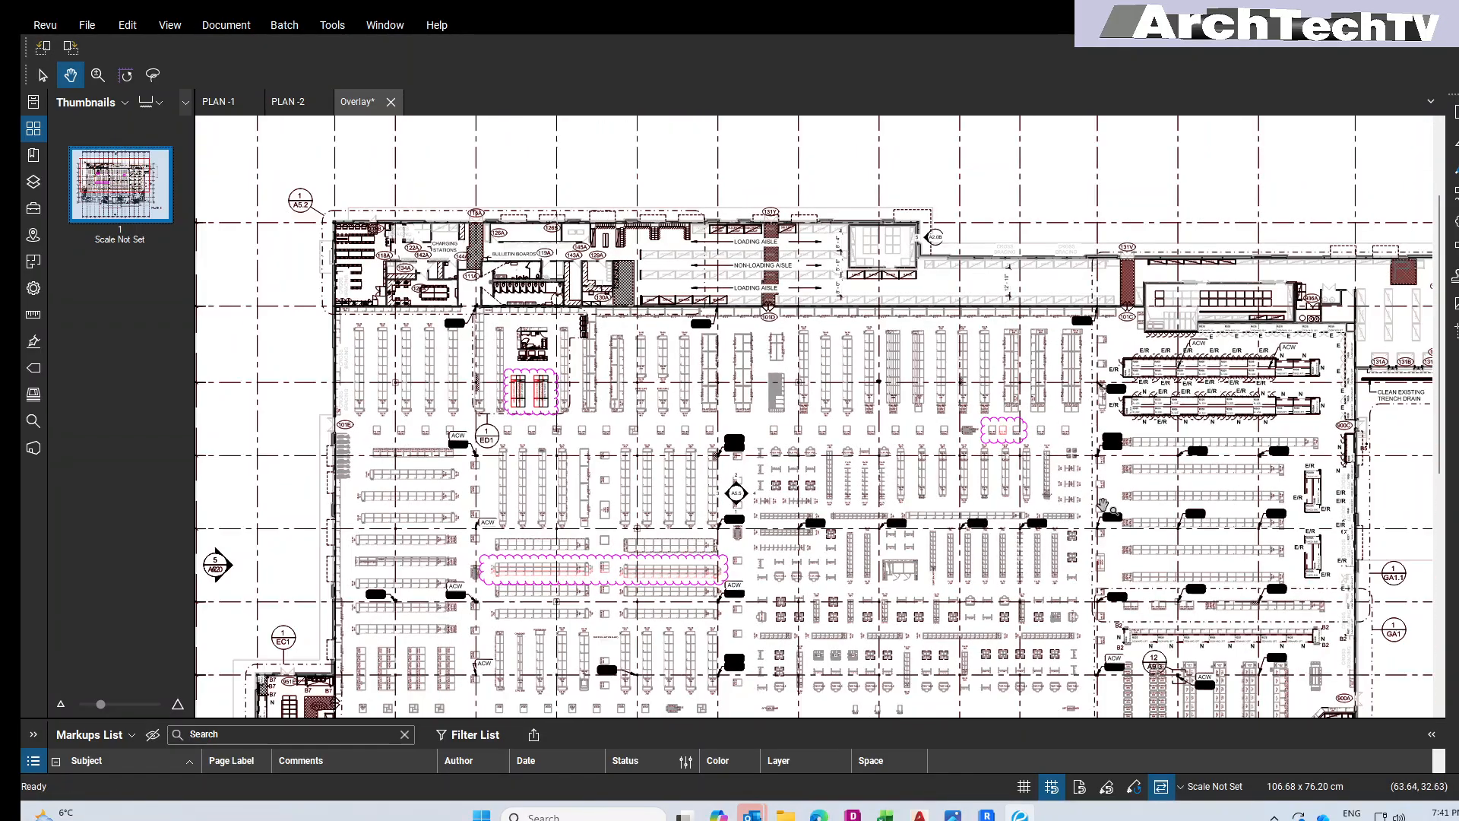
pyautogui.scroll(-1, 648, 338)
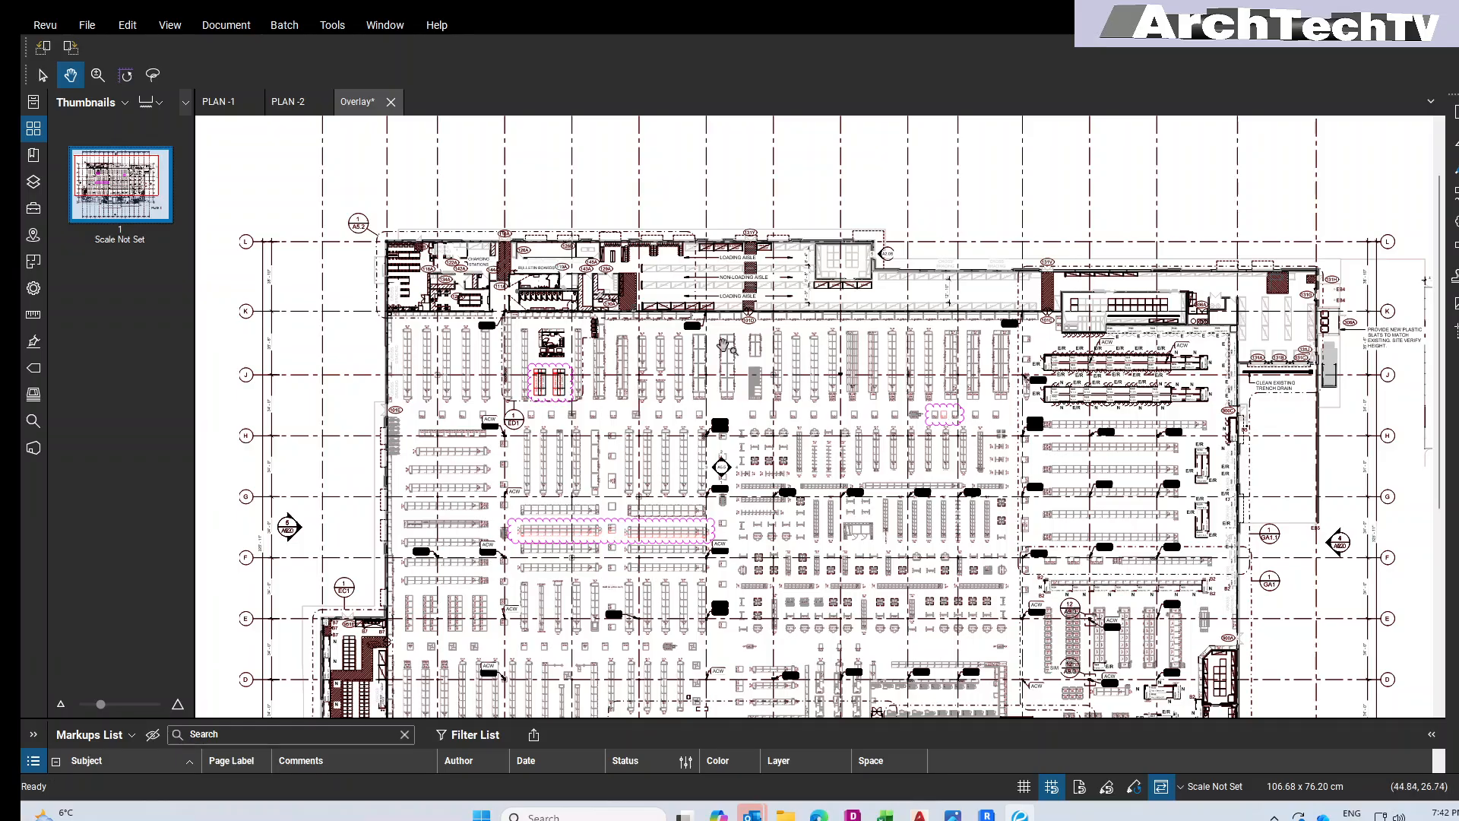
pyautogui.scroll(-3, 867, 502)
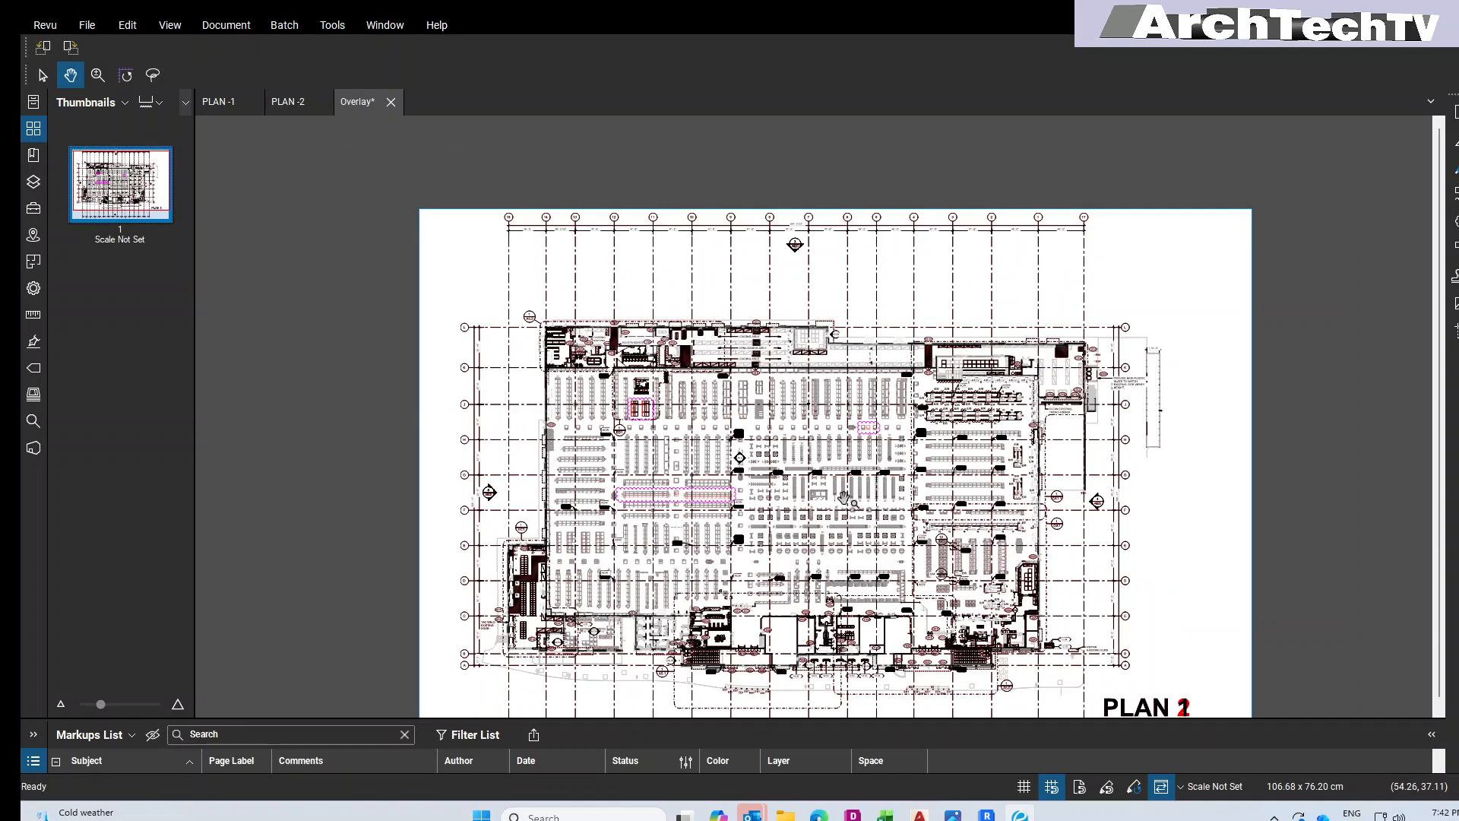
pyautogui.moveTo(874, 505); pyautogui.dragTo(809, 423)
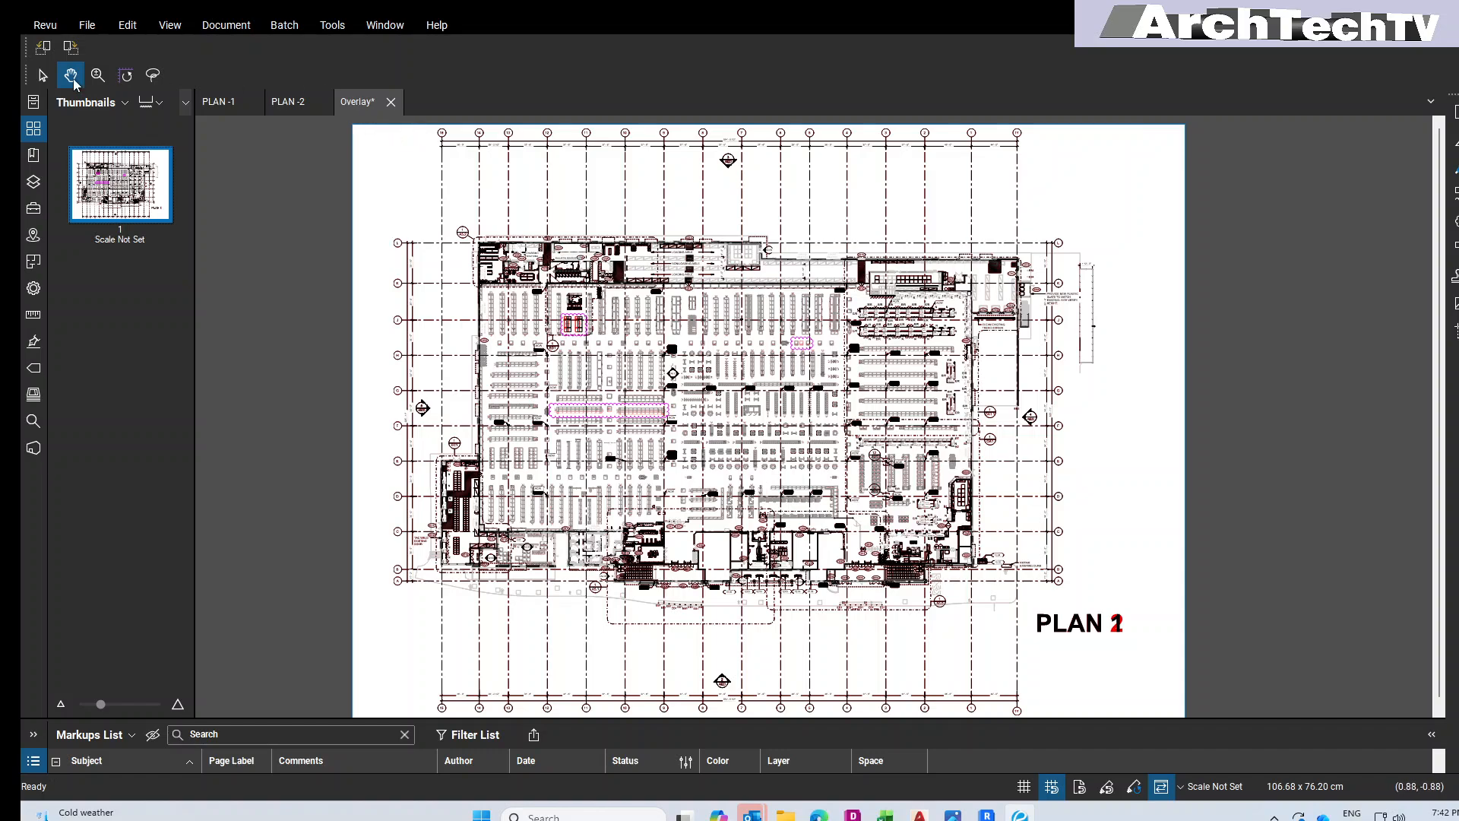
# Step: Save the overlay as the PDF Overlay 1 in the Documents folder, and close both it and PLAN -2
pyautogui.click(88, 26)
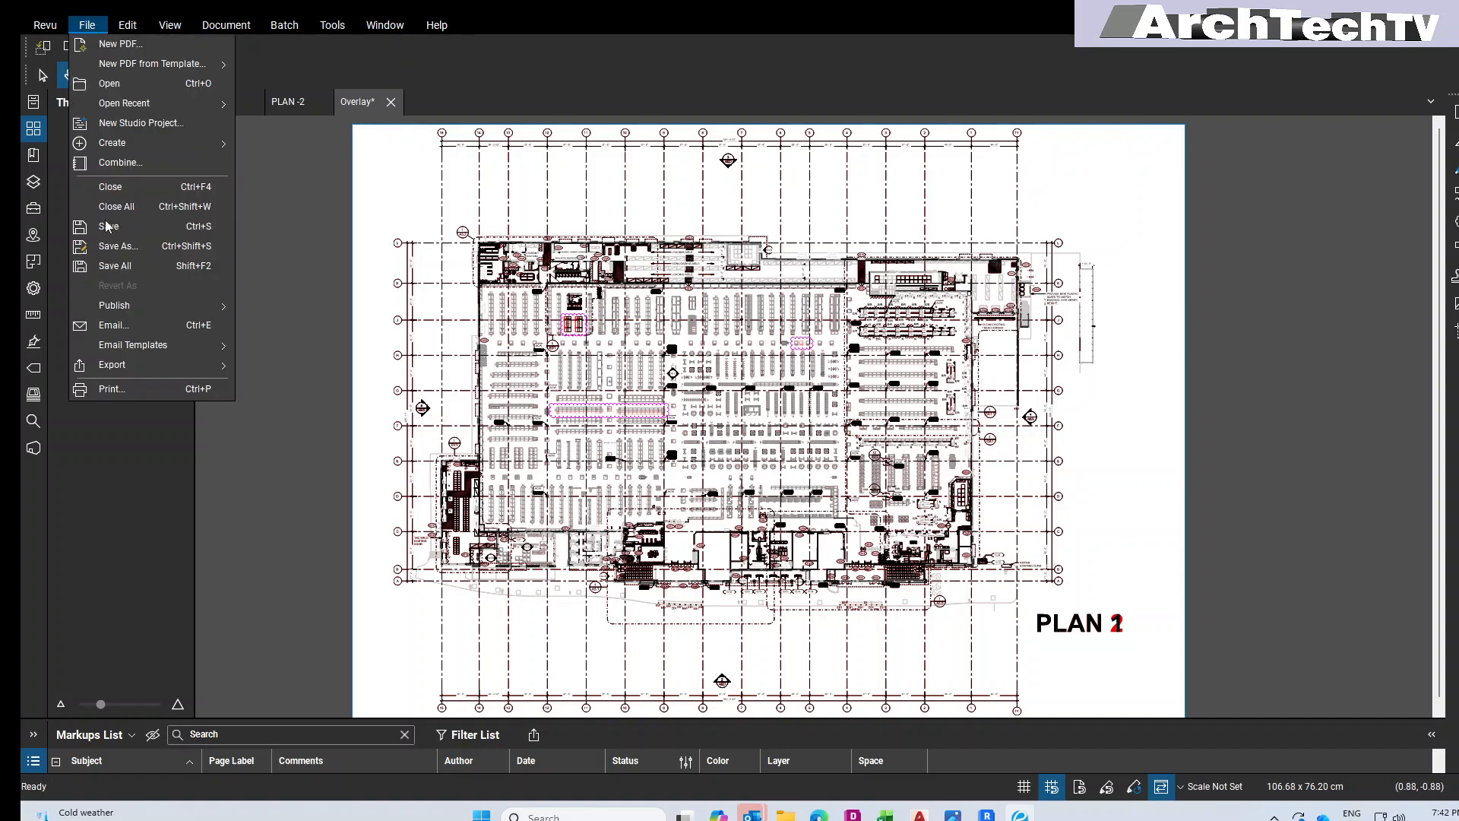
pyautogui.click(125, 248)
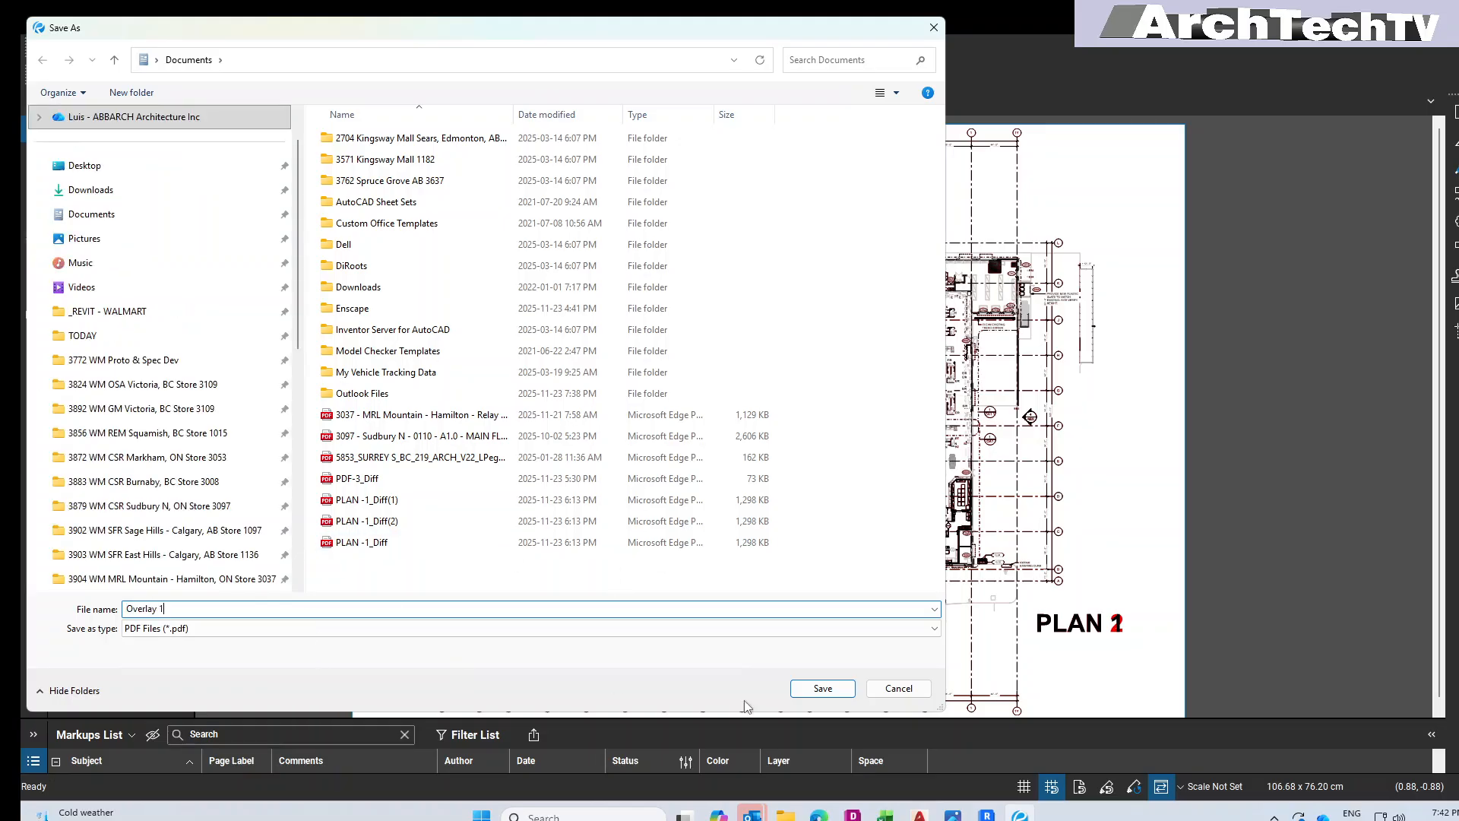
pyautogui.click(832, 693)
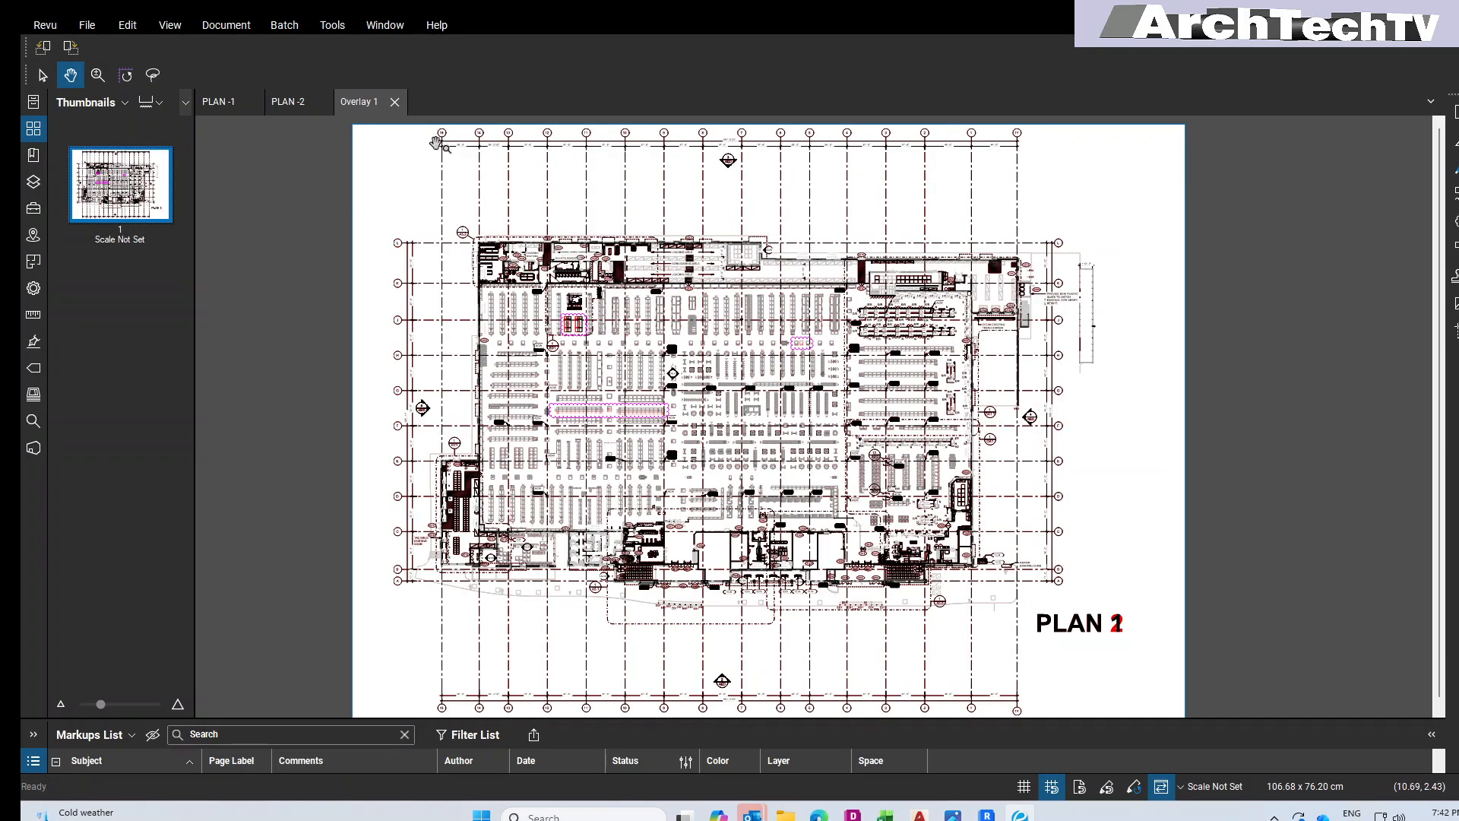
pyautogui.click(394, 102)
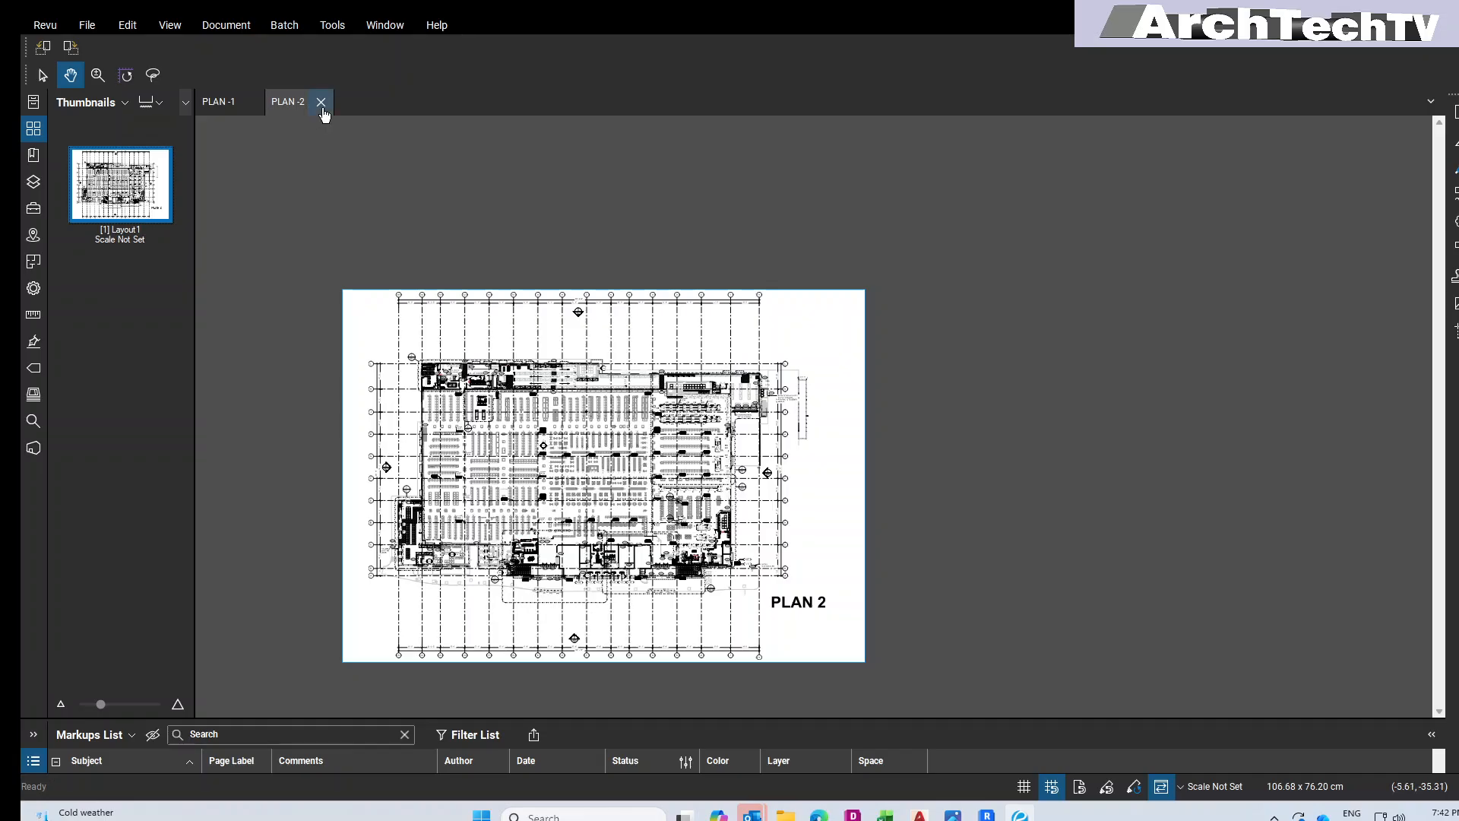
pyautogui.click(321, 102)
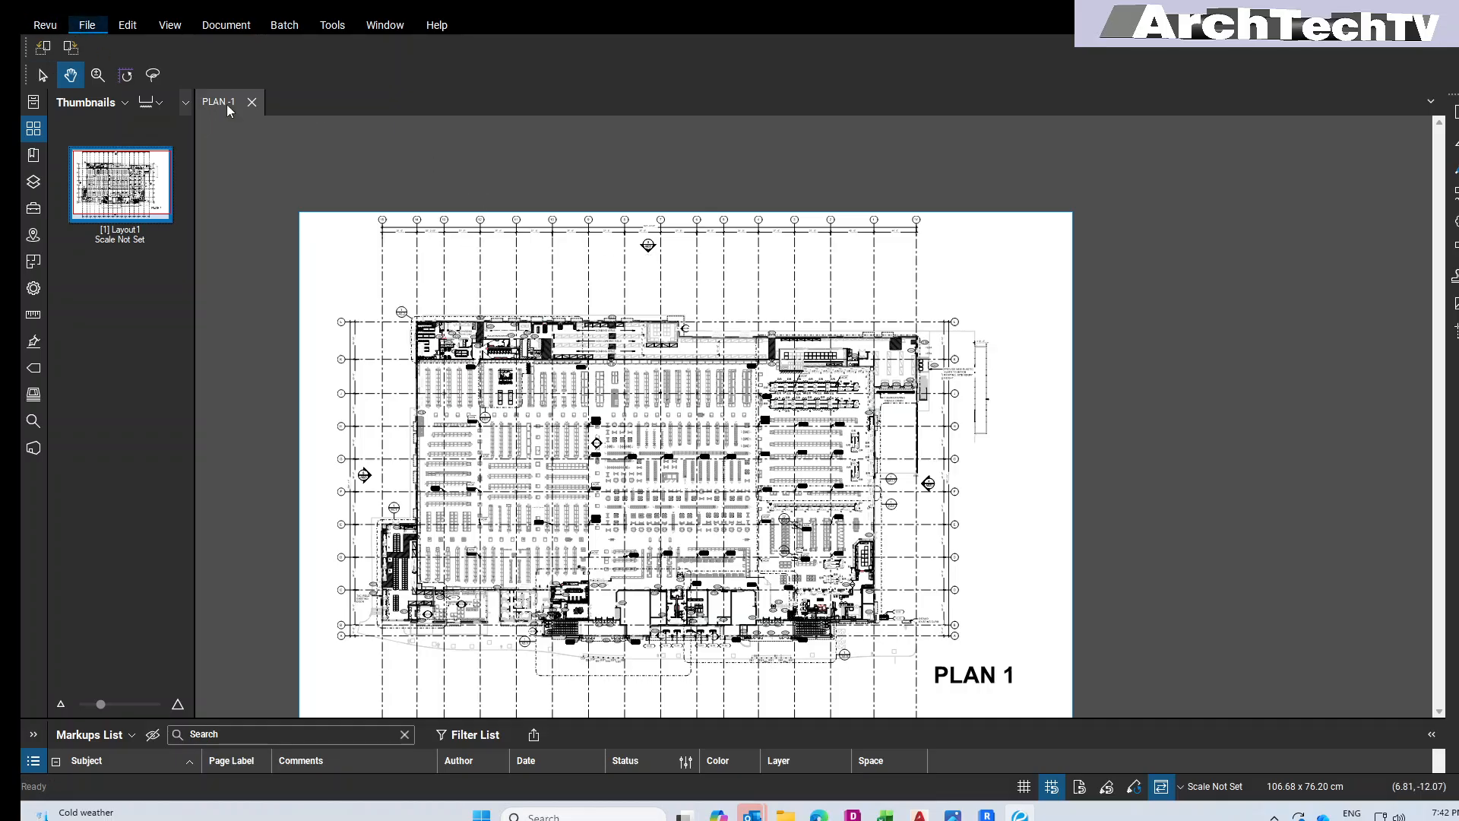
# Step: Open the PLAN -3 PDF from the 2025 11 23 - PDF folder in Revu, keeping its untitled viewports
pyautogui.moveTo(785, 813)
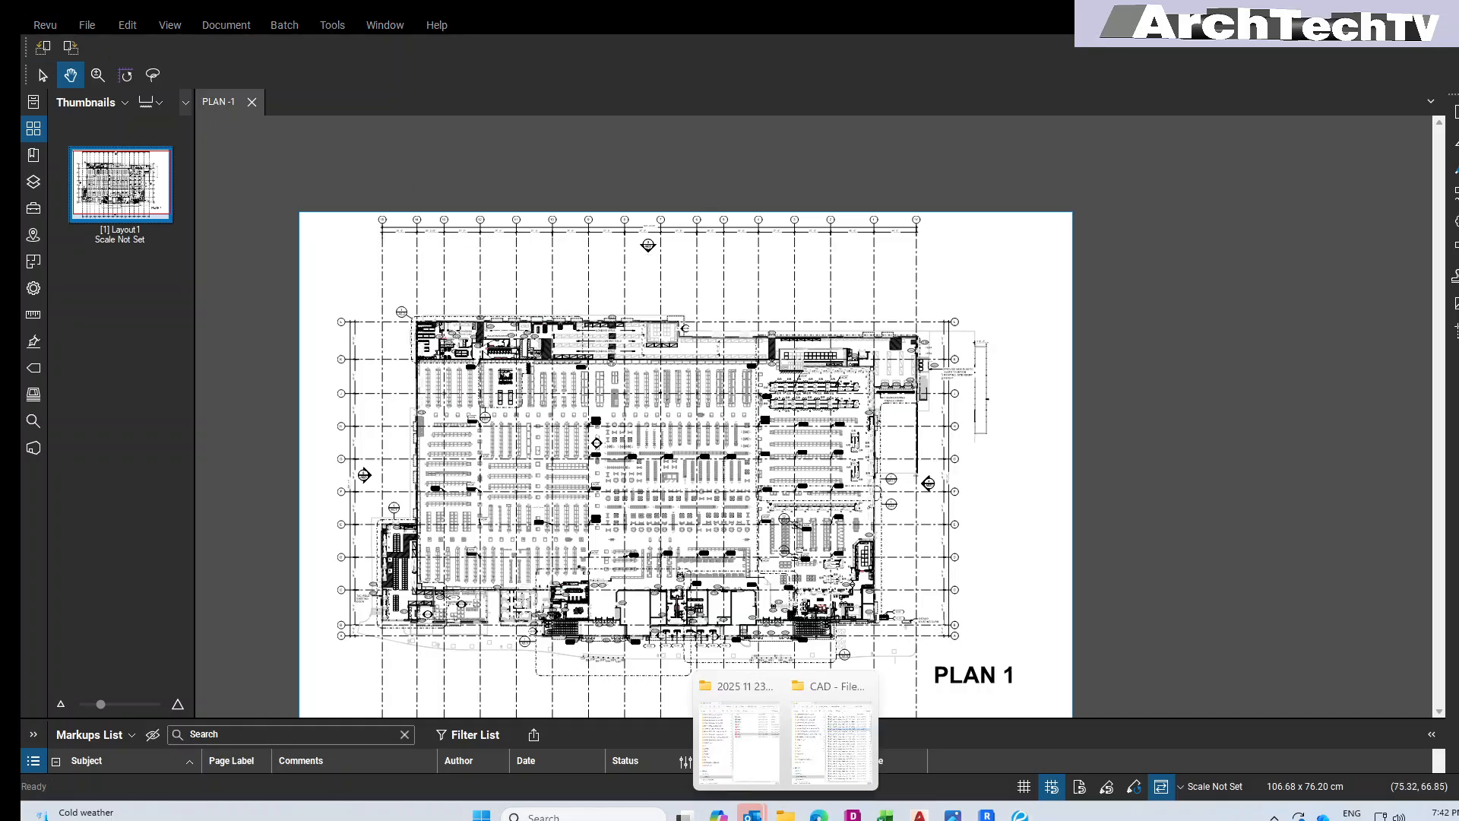
pyautogui.click(766, 765)
pyautogui.click(1104, 360)
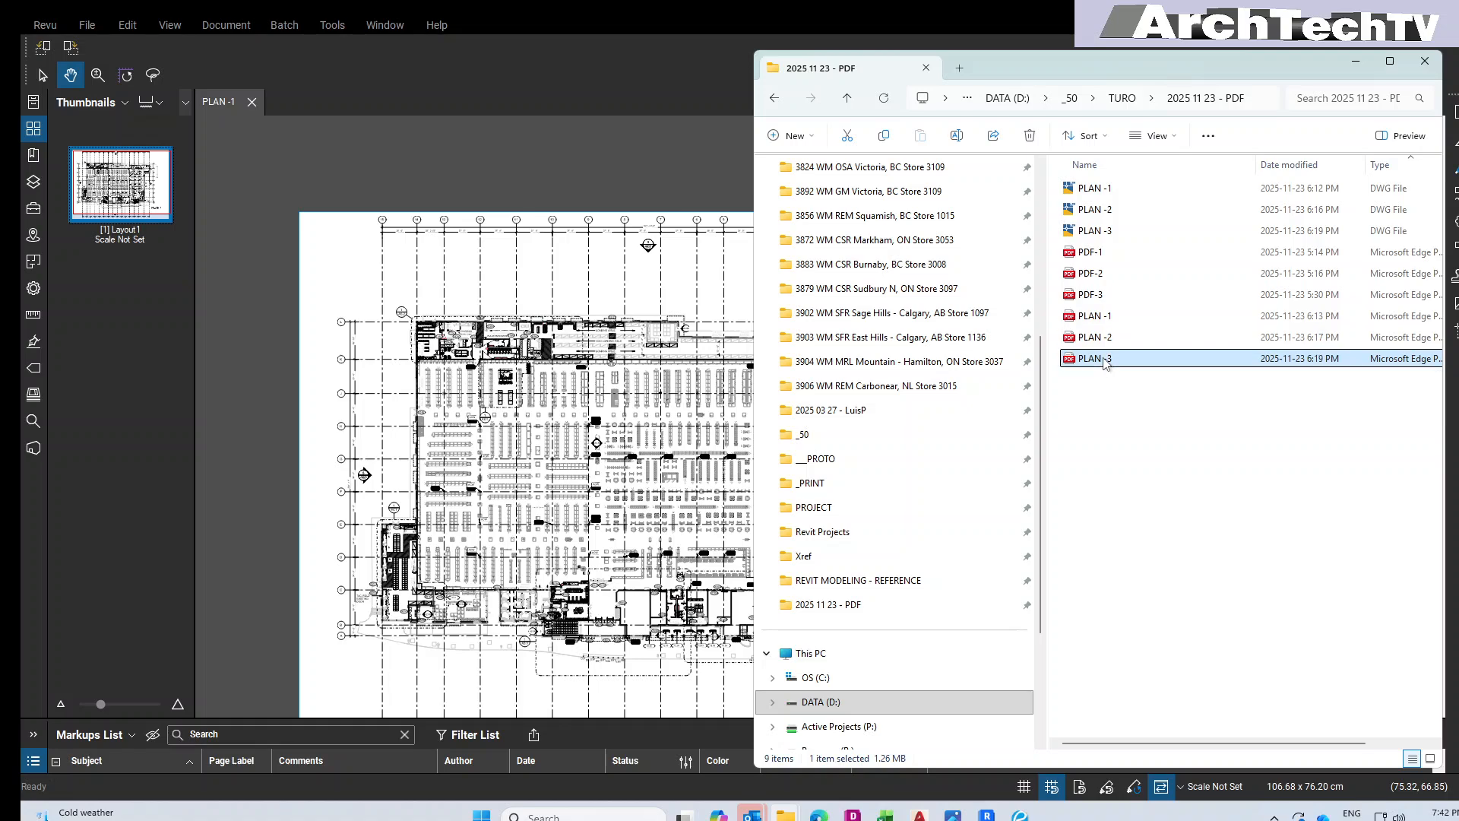
pyautogui.rightClick(1104, 362)
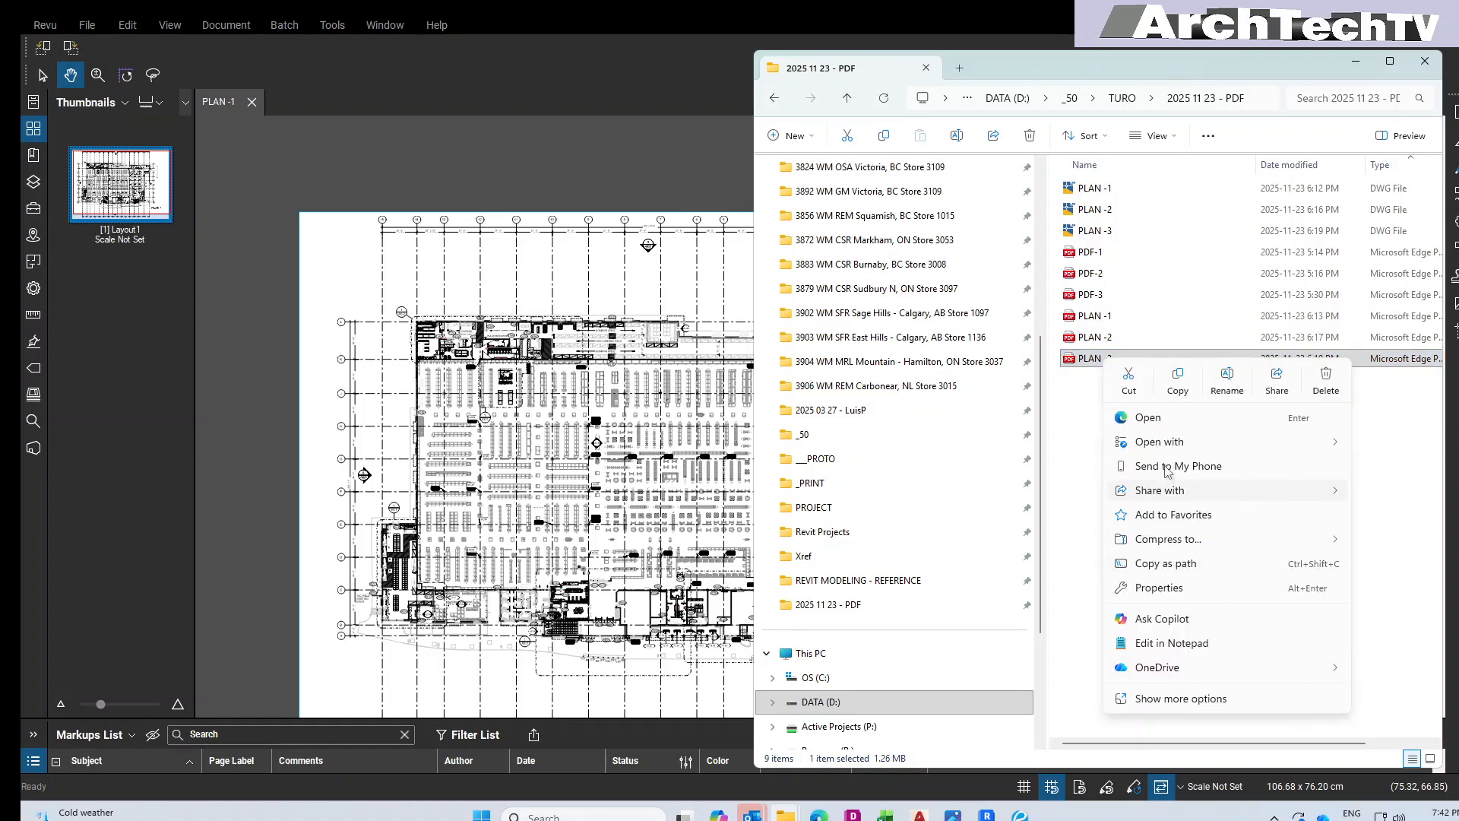
pyautogui.moveTo(1165, 445)
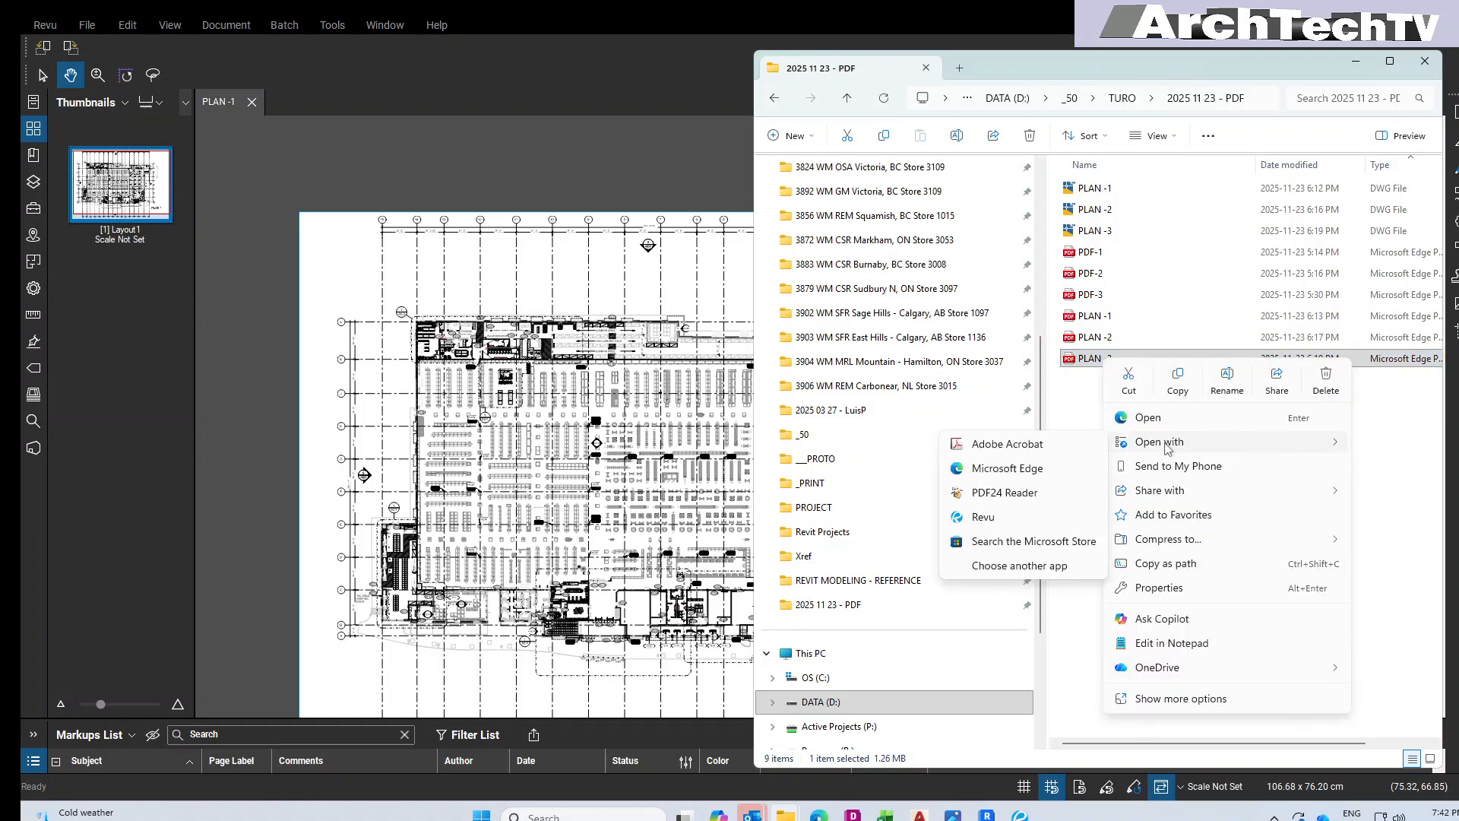
pyautogui.click(981, 516)
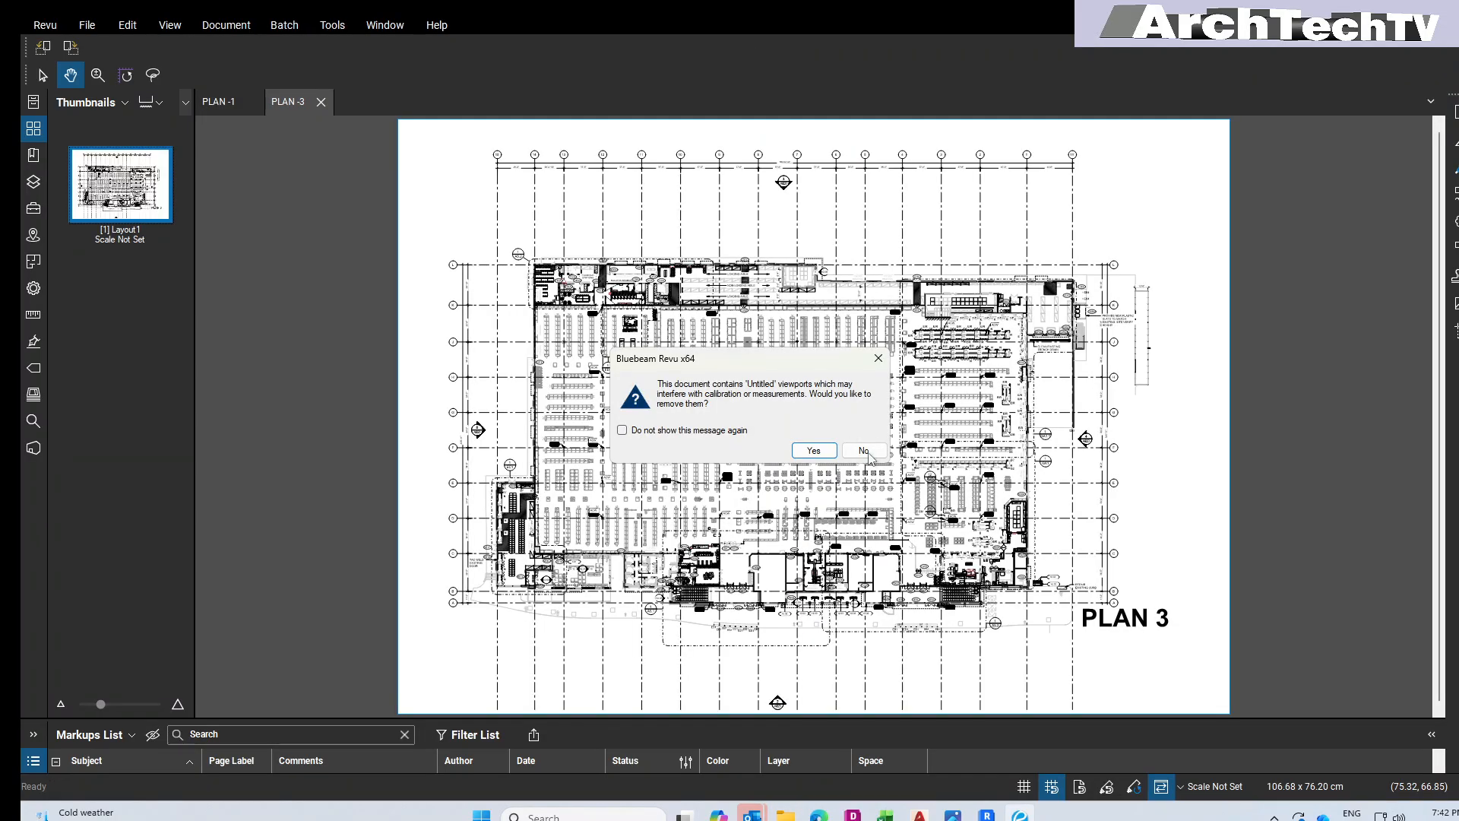
pyautogui.click(865, 452)
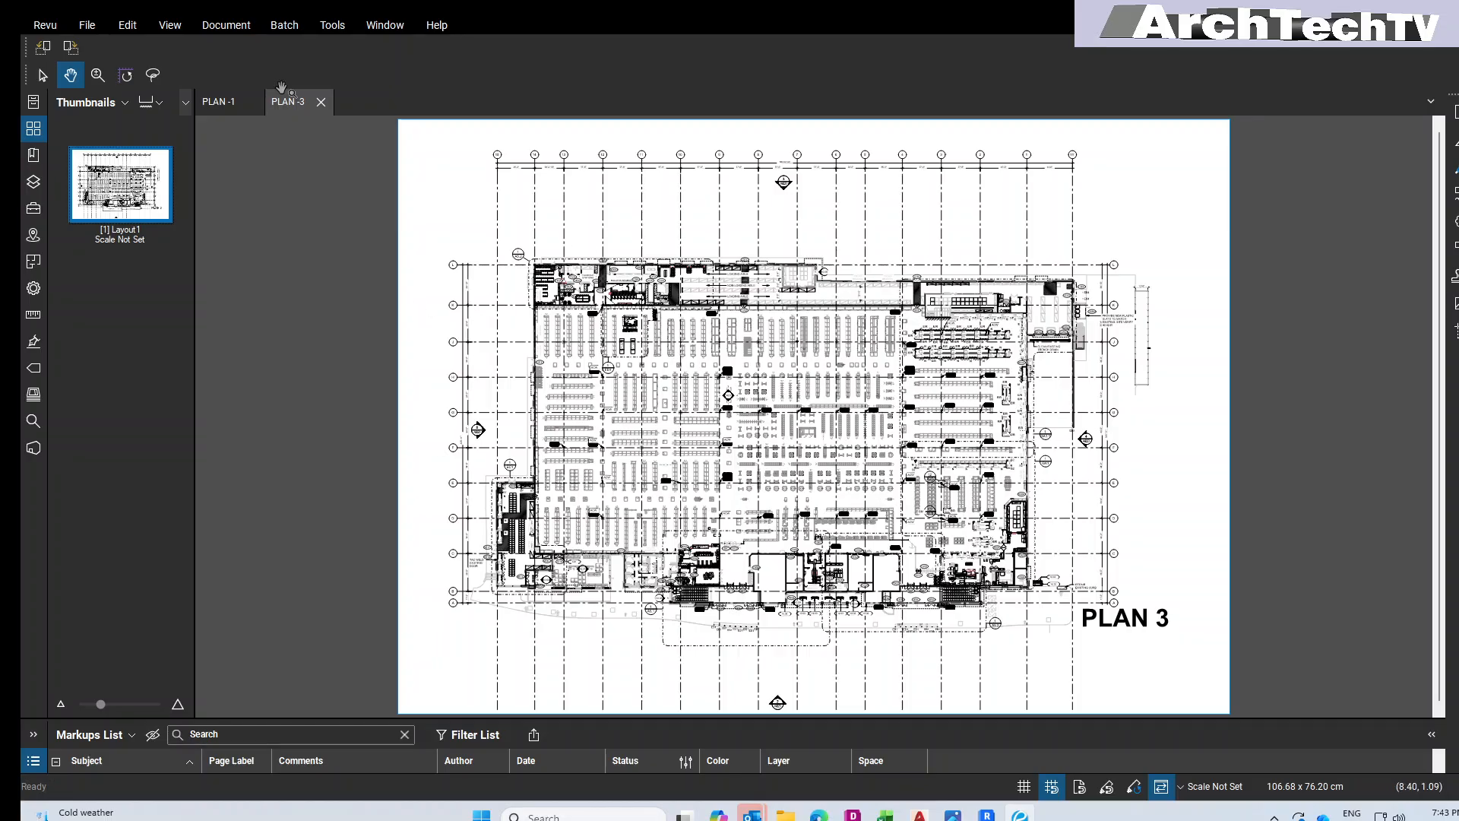
# Step: Generate an Overlay Pages comparison of PLAN -3 in red and PLAN -1 in green without setting align points, and inspect how the plans line up
pyautogui.click(213, 28)
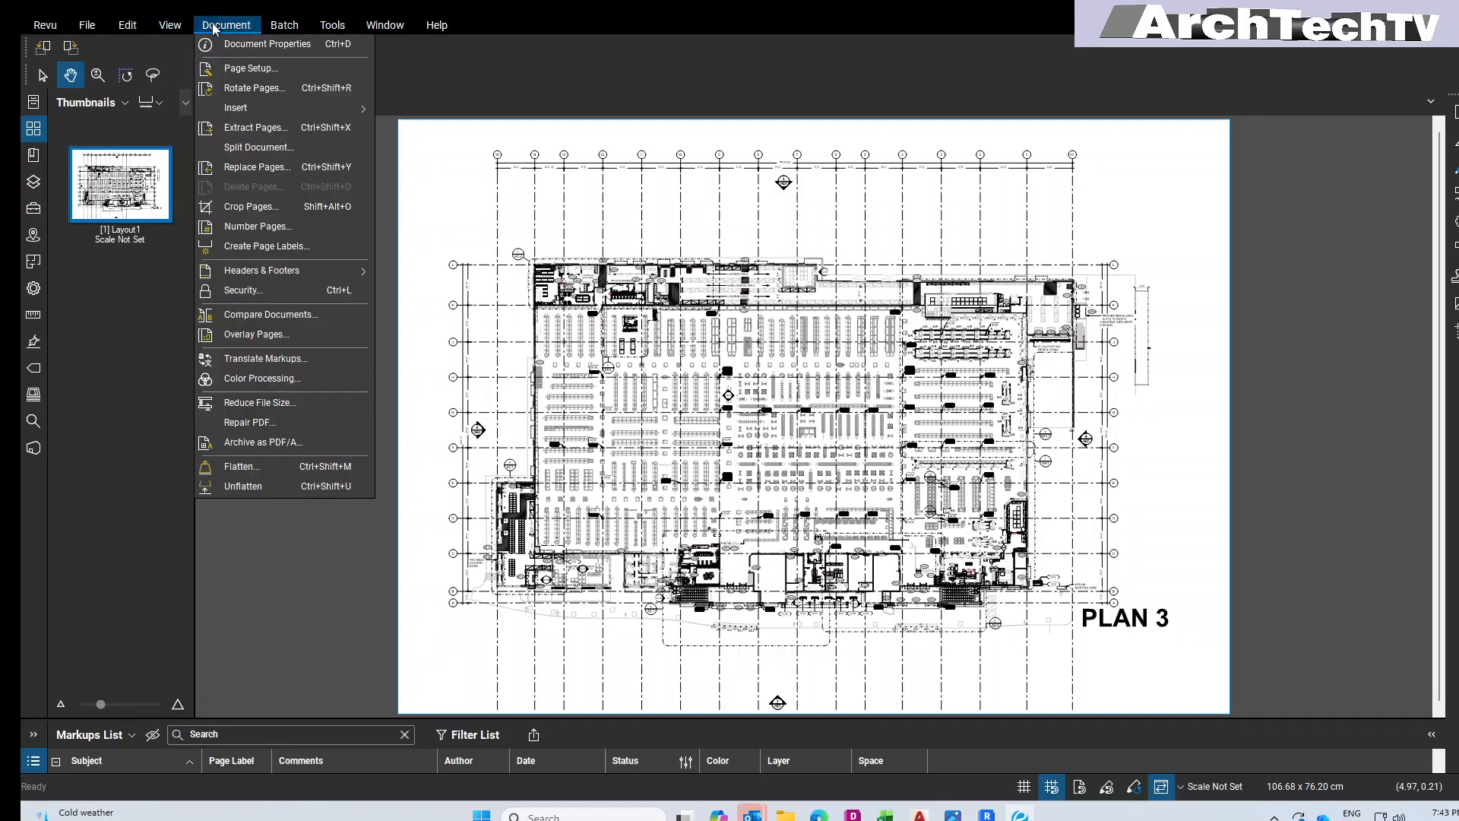
pyautogui.click(290, 339)
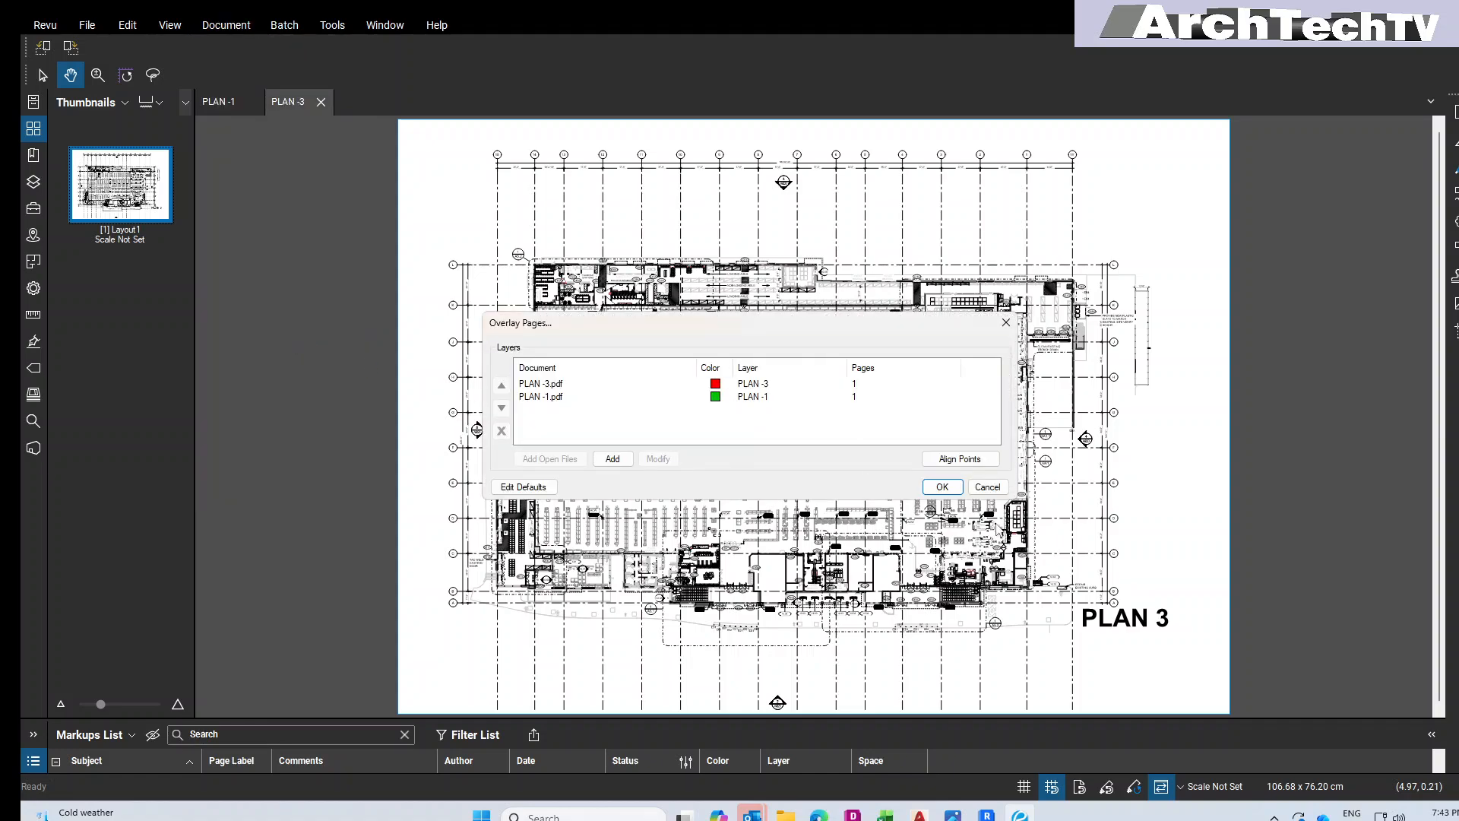
pyautogui.click(942, 487)
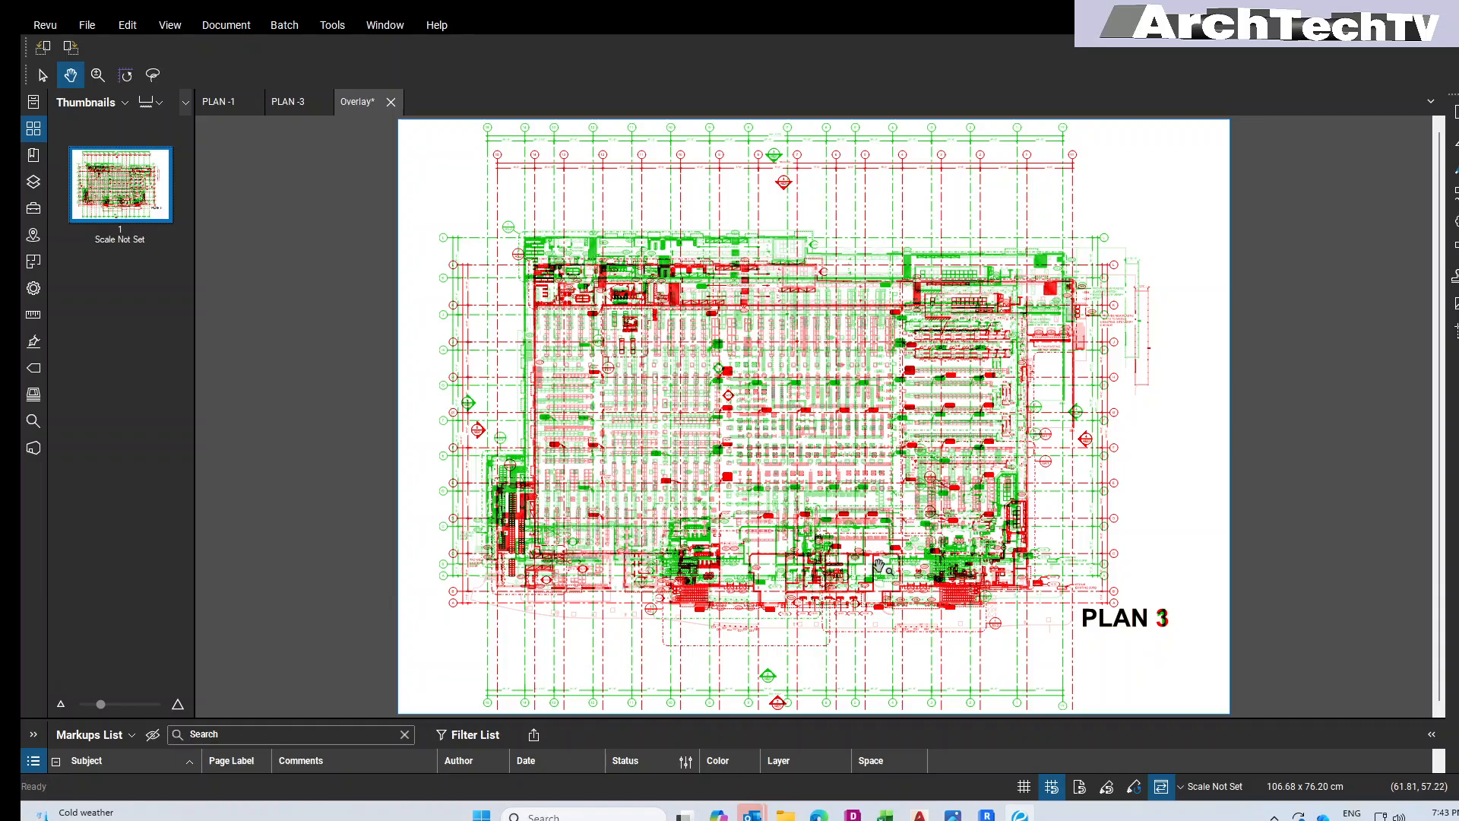
pyautogui.moveTo(1121, 663); pyautogui.dragTo(1104, 580)
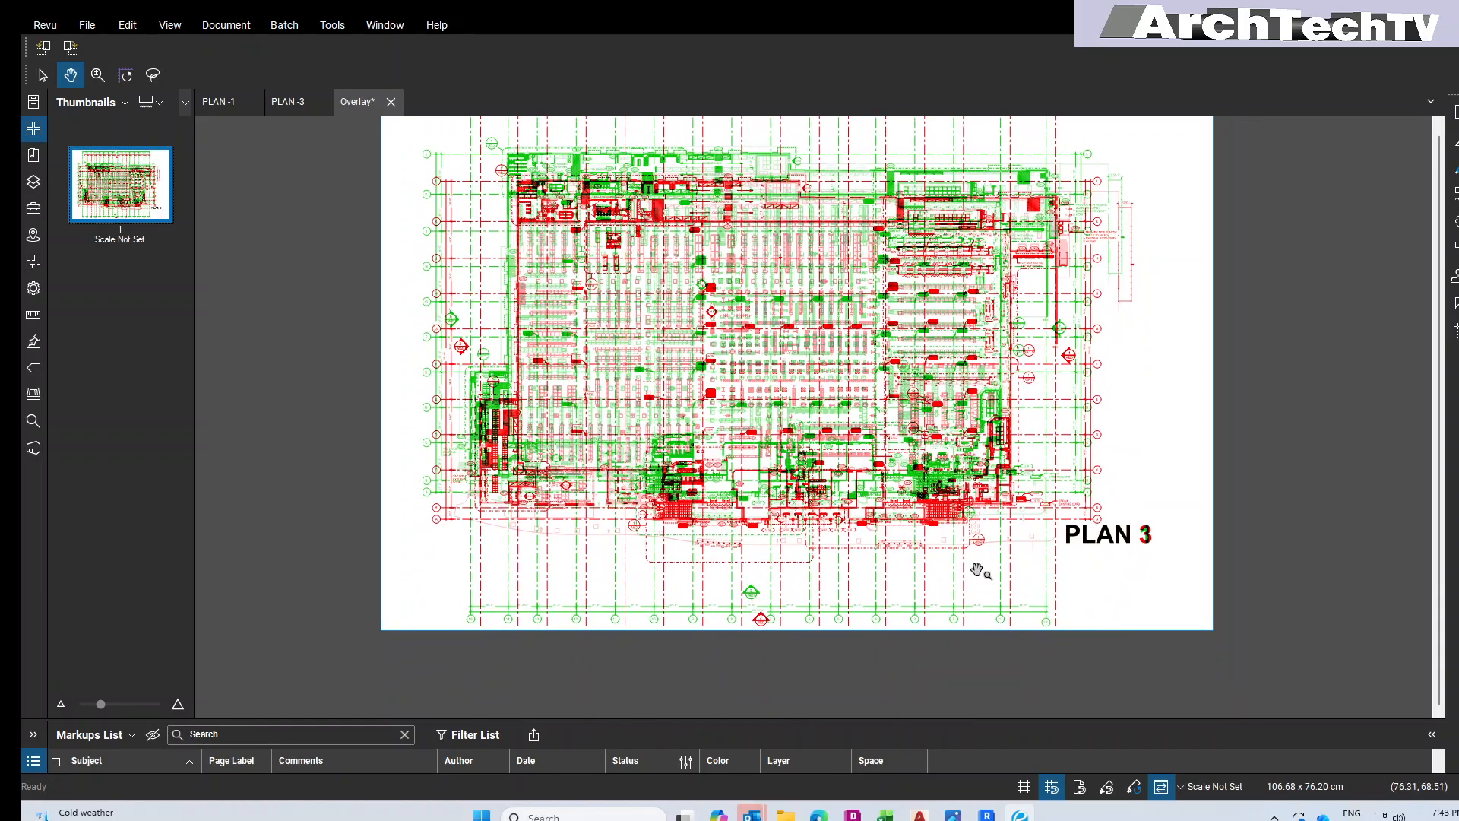
pyautogui.moveTo(739, 294); pyautogui.dragTo(794, 438)
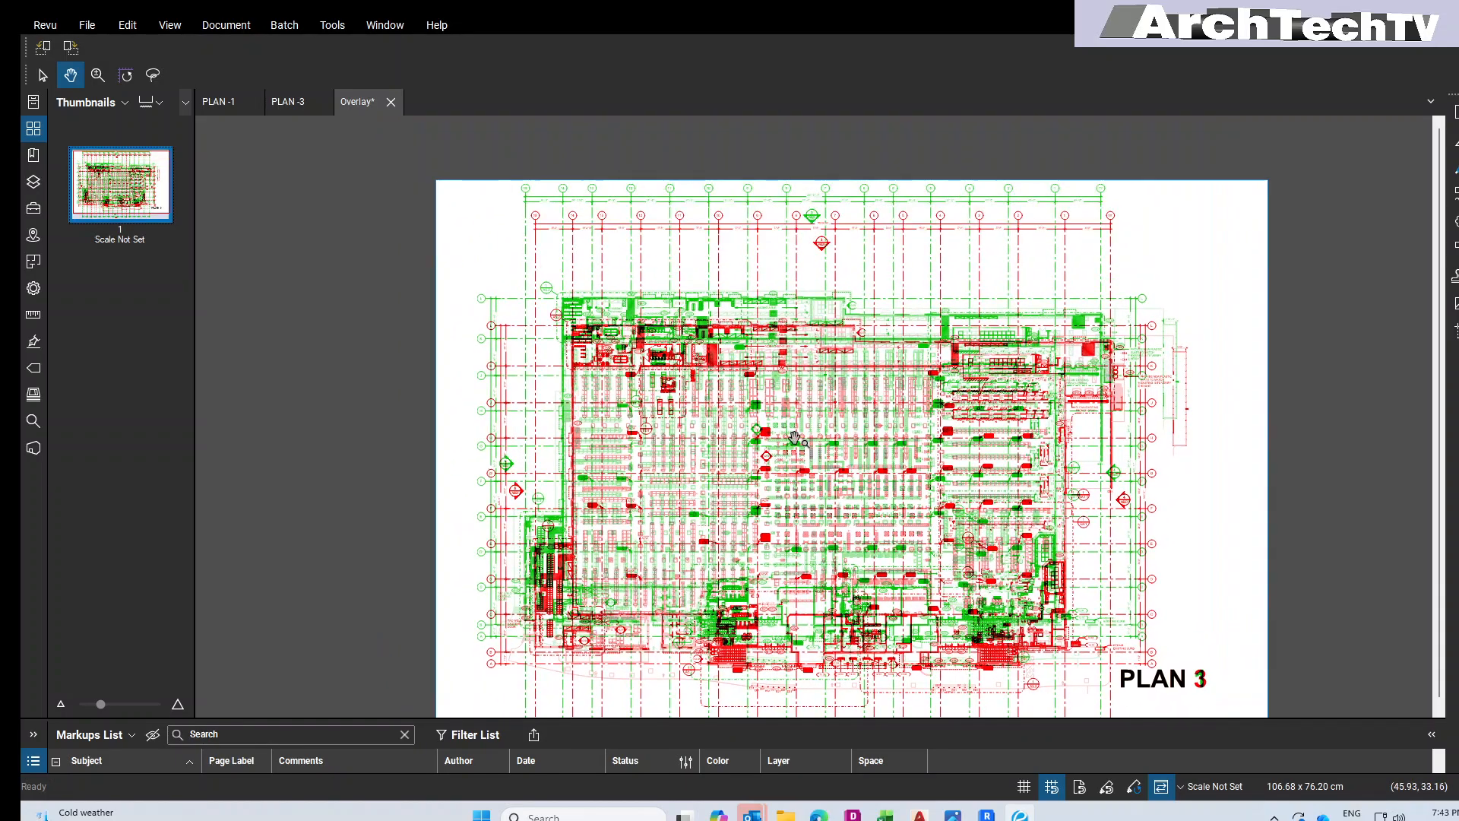
# Step: Compare the positions of the red and green grid lines near bubbles 15 and L and across the whole overlay sheet
pyautogui.scroll(2, 506, 193)
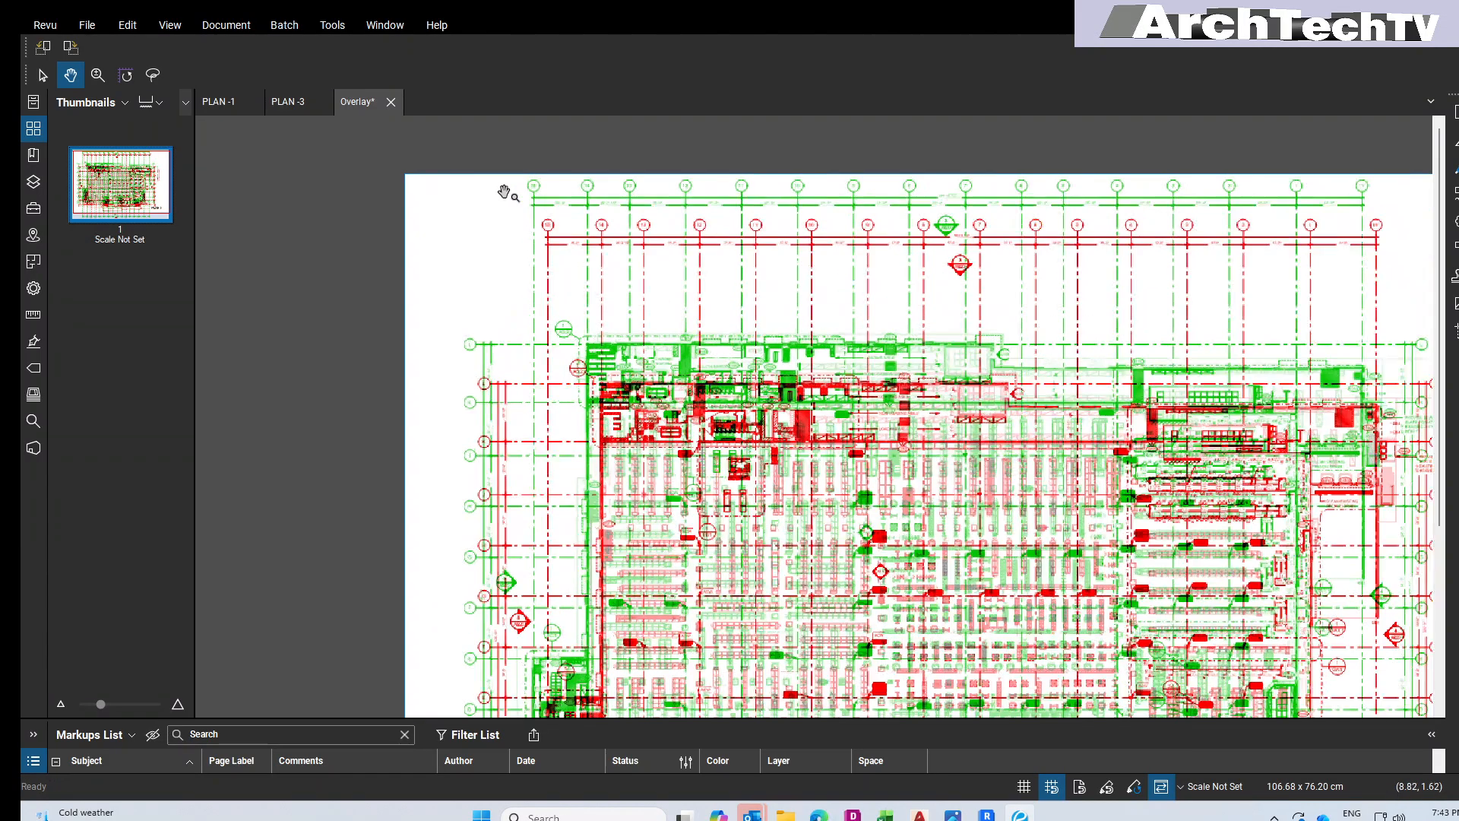
pyautogui.scroll(3, 509, 191)
pyautogui.scroll(-2, 593, 285)
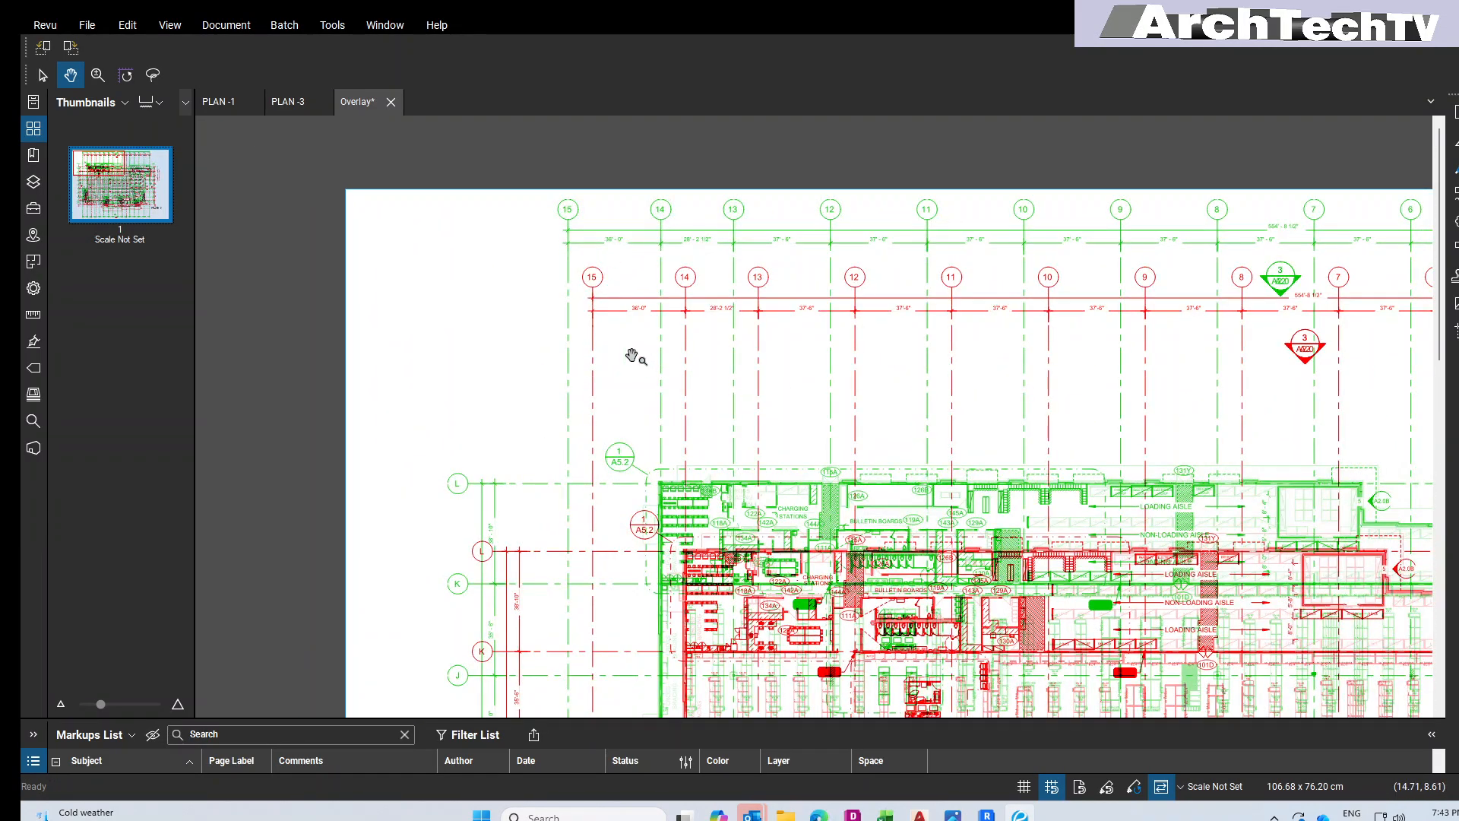
pyautogui.moveTo(787, 410); pyautogui.dragTo(687, 307)
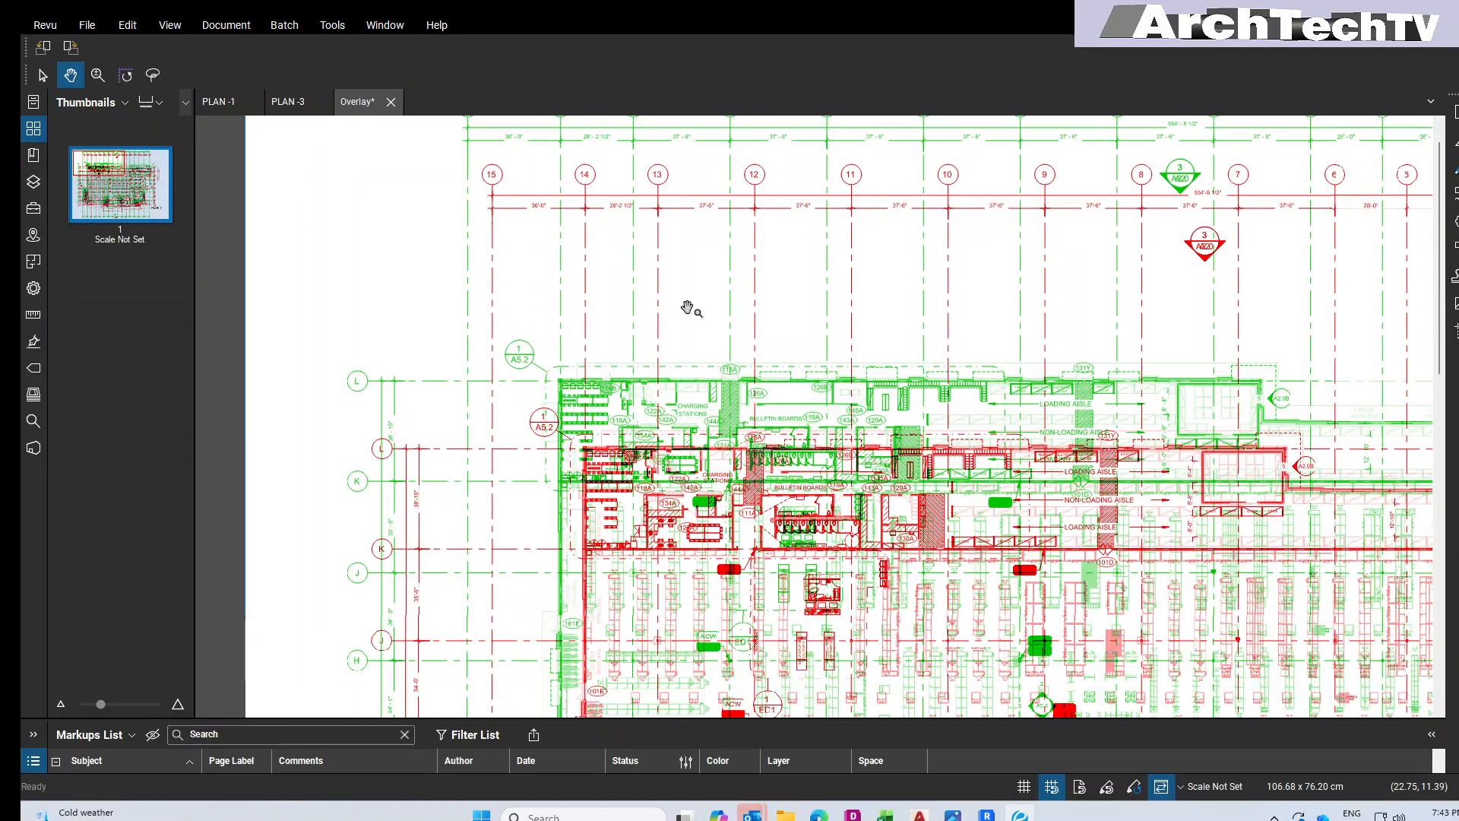
pyautogui.scroll(-4, 707, 319)
pyautogui.scroll(1, 969, 496)
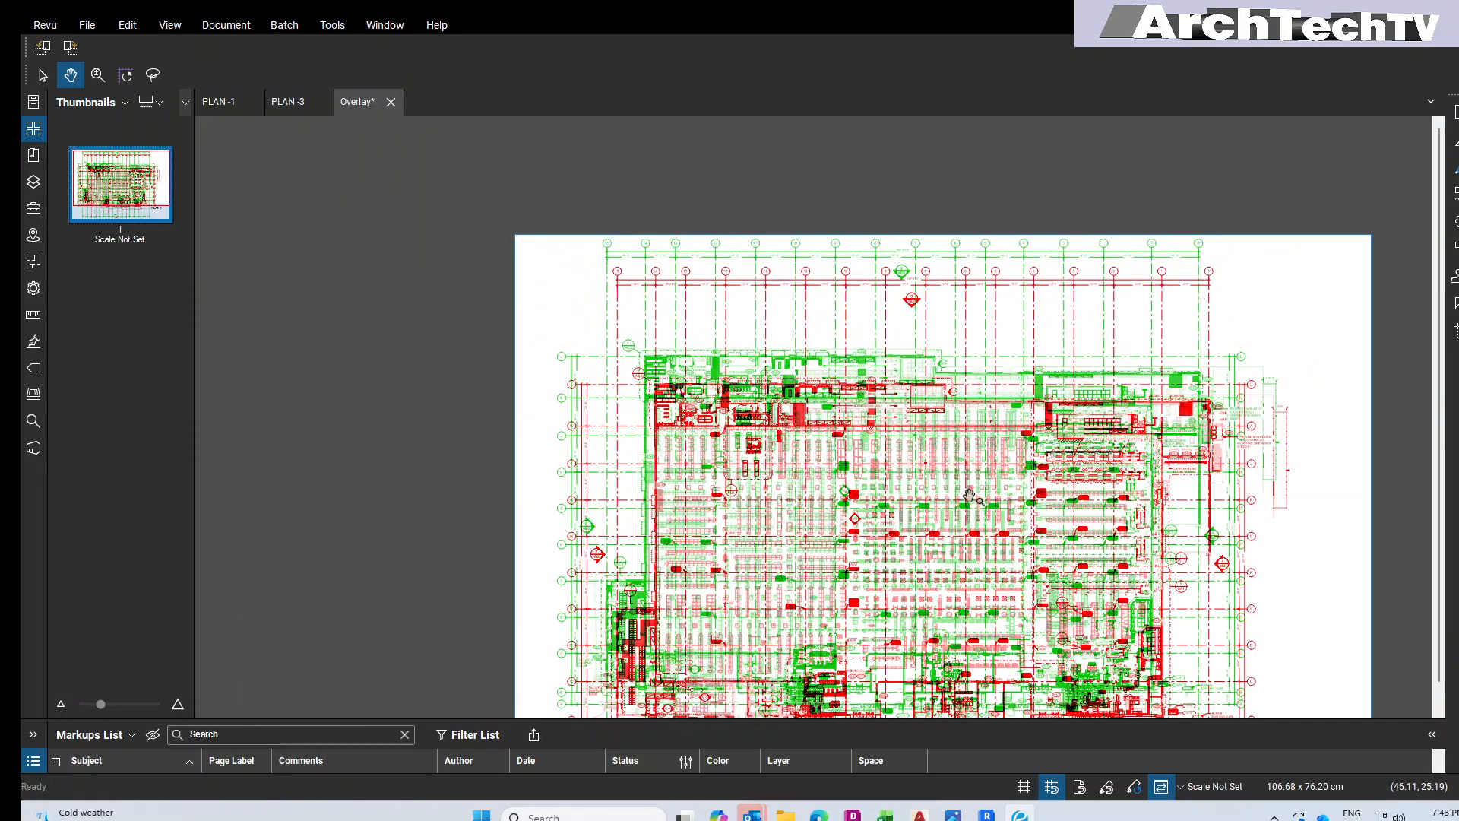
pyautogui.moveTo(969, 495); pyautogui.dragTo(824, 374)
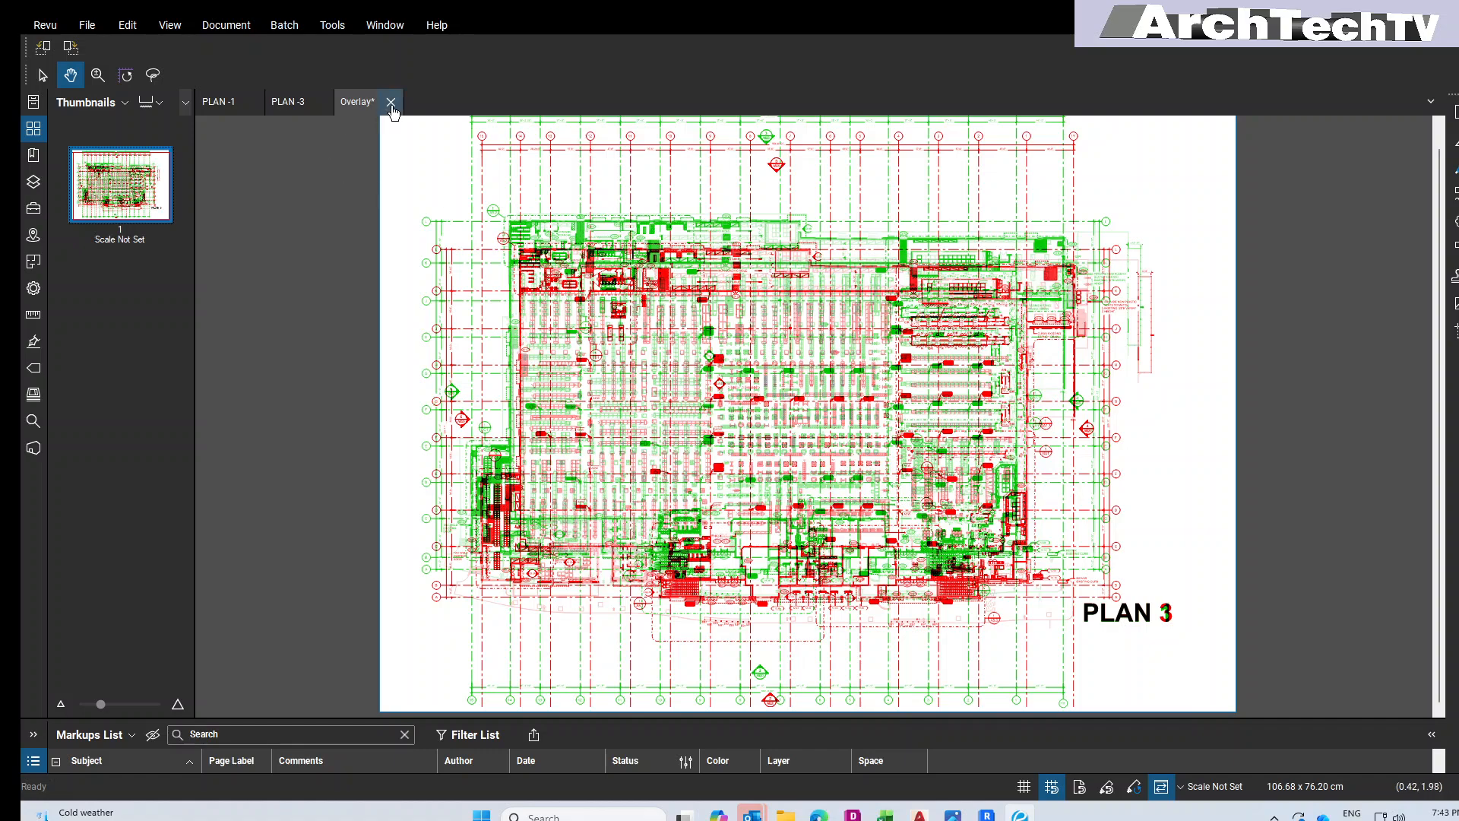
# Step: Close the unaligned overlay without saving it and return to the PLAN -1 document
pyautogui.click(391, 102)
pyautogui.click(863, 494)
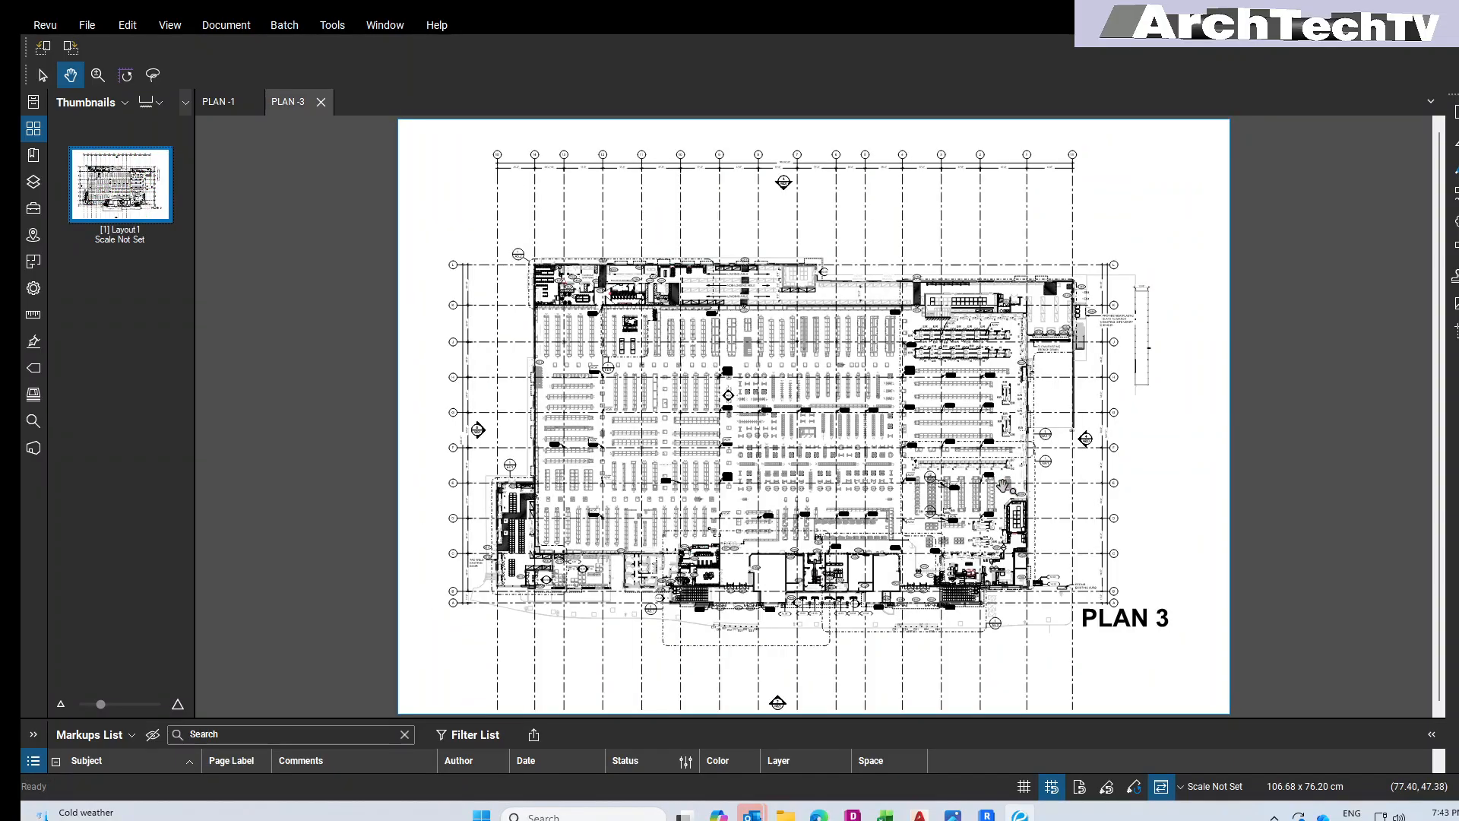
pyautogui.click(219, 106)
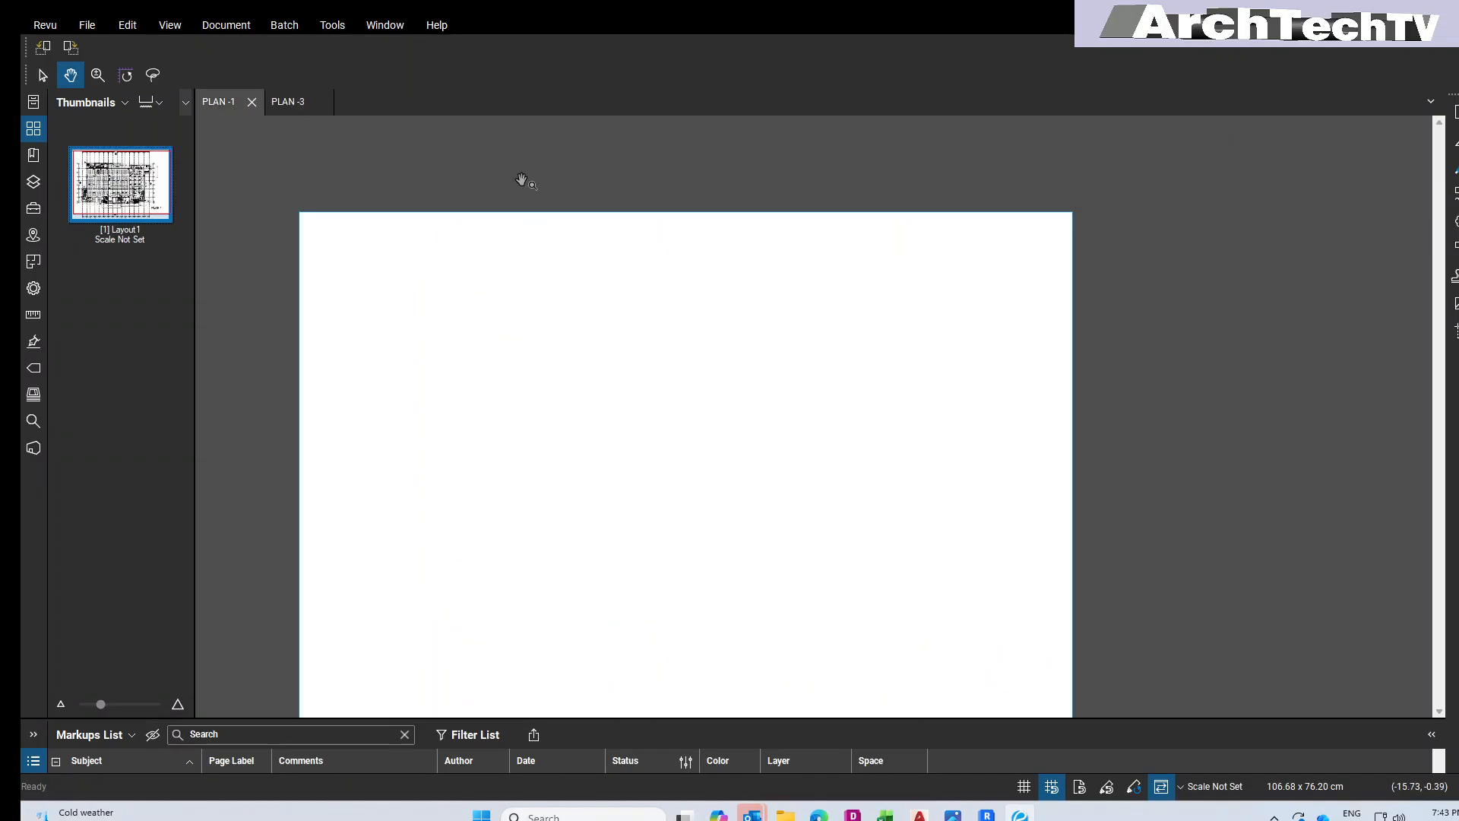
# Step: Set up an Overlay Pages comparison of PLAN -1 in red and PLAN -3 in green, and start picking three alignment points
pyautogui.click(215, 29)
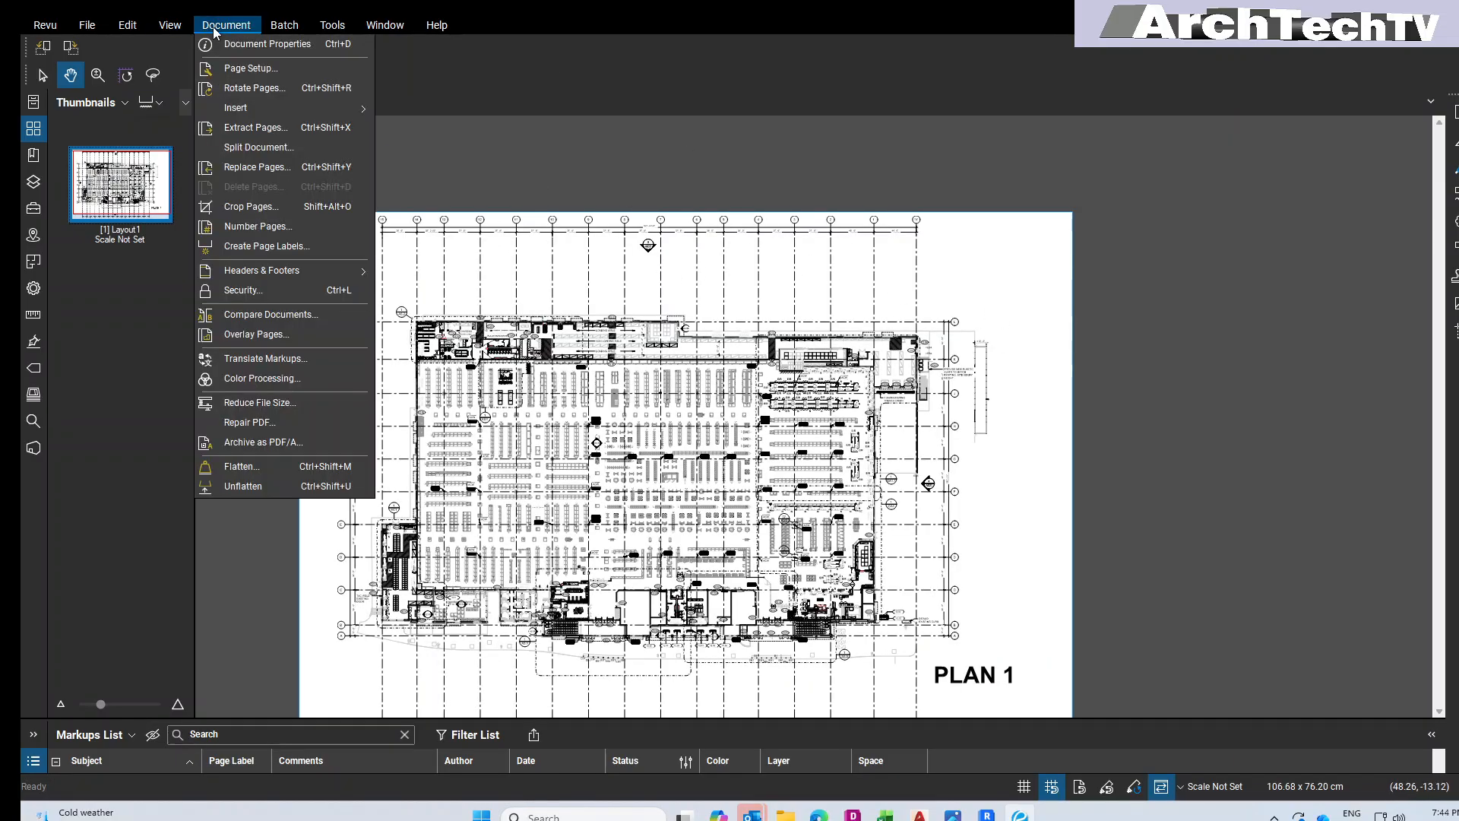
pyautogui.click(258, 334)
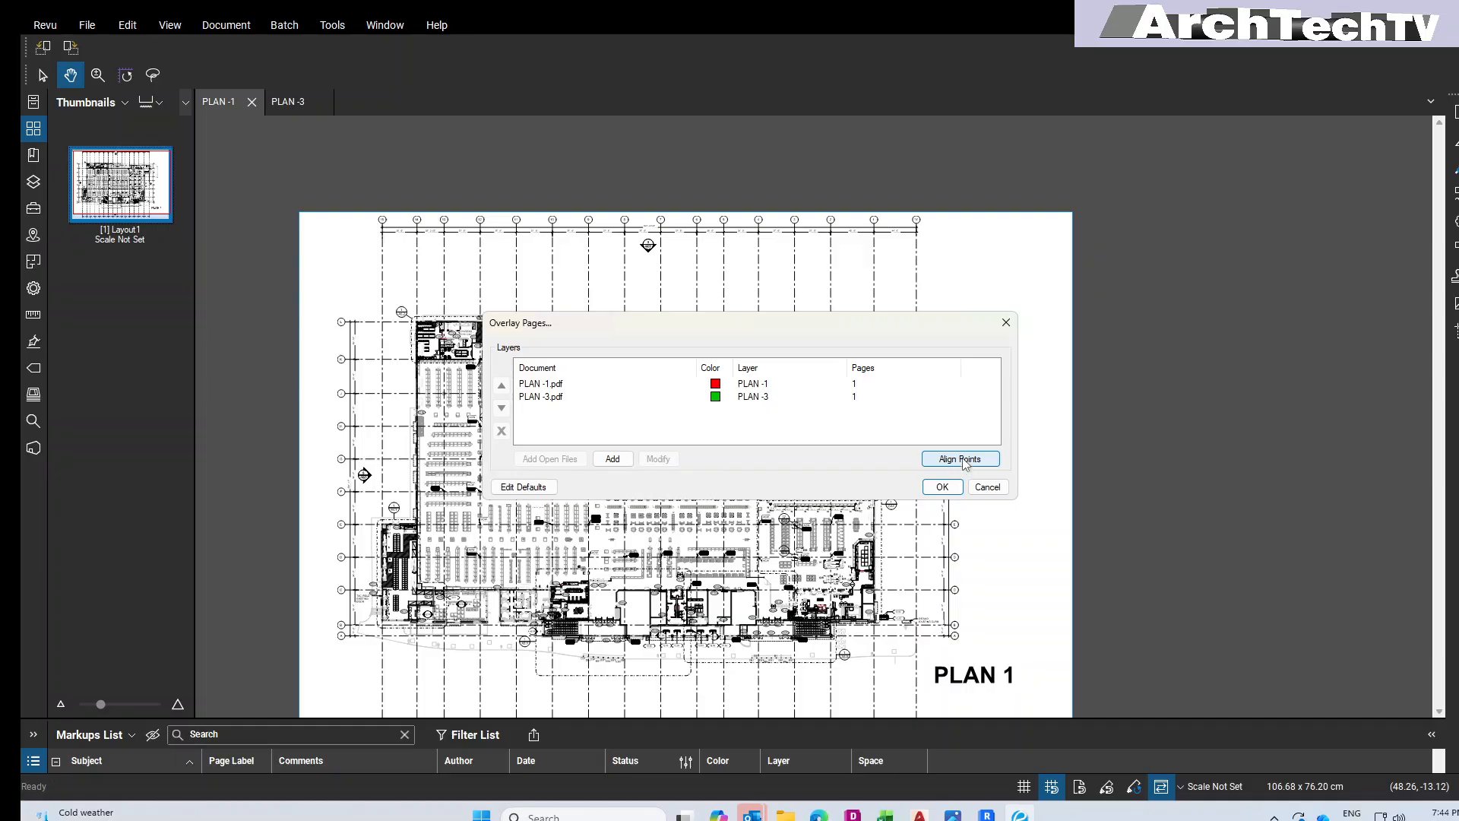
pyautogui.click(547, 386)
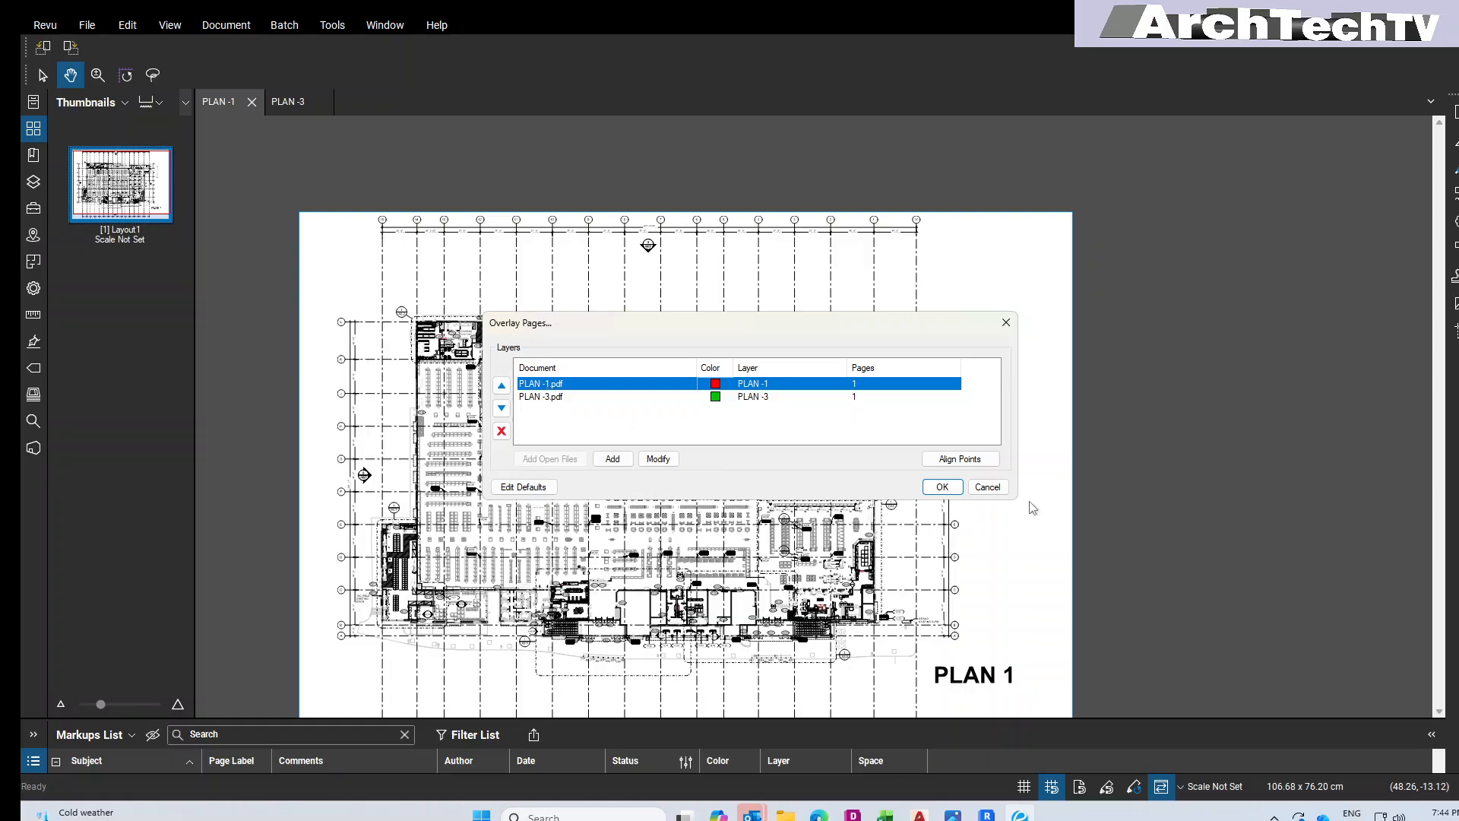
pyautogui.click(959, 459)
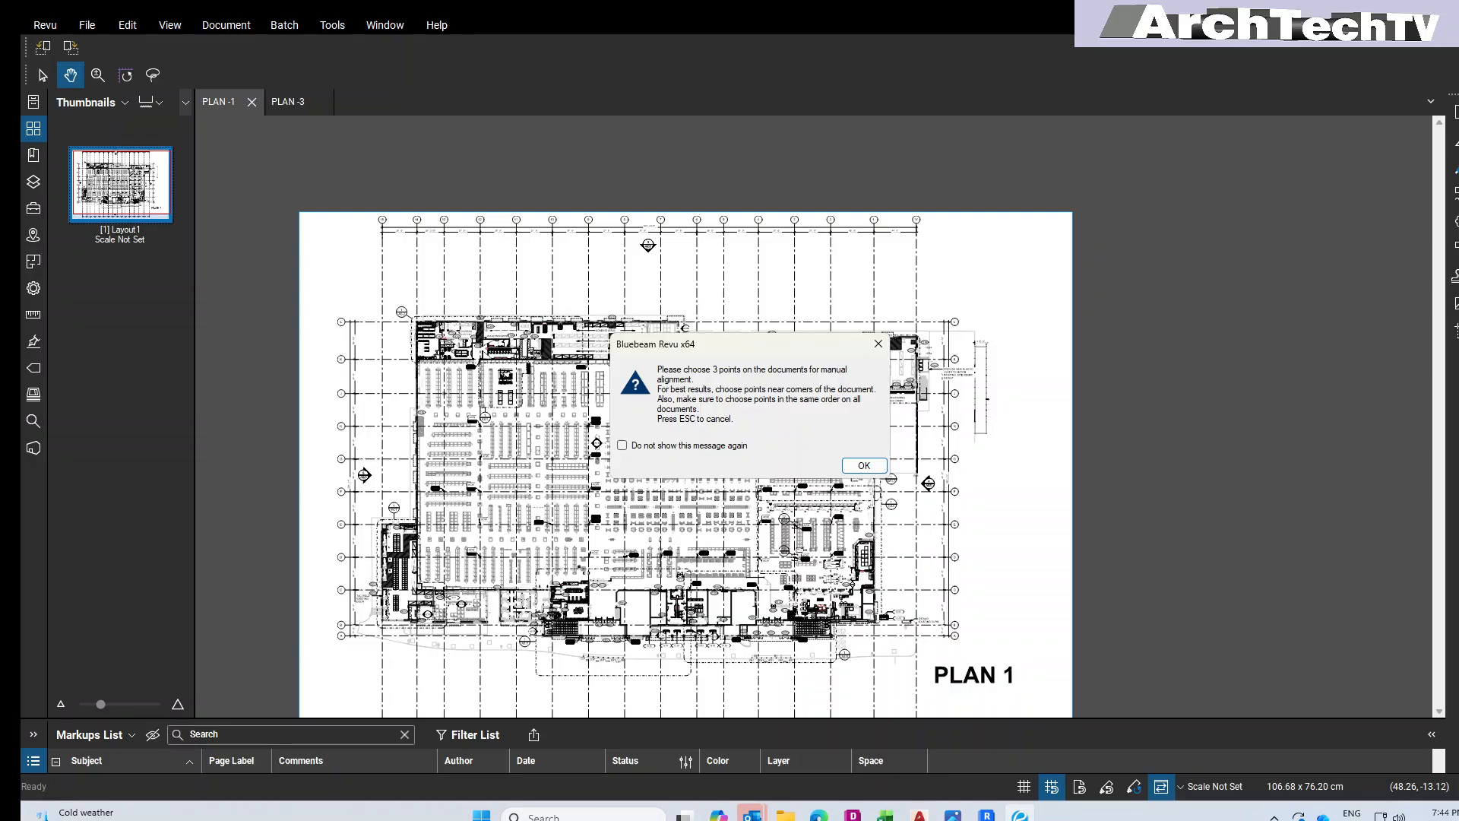
pyautogui.click(864, 466)
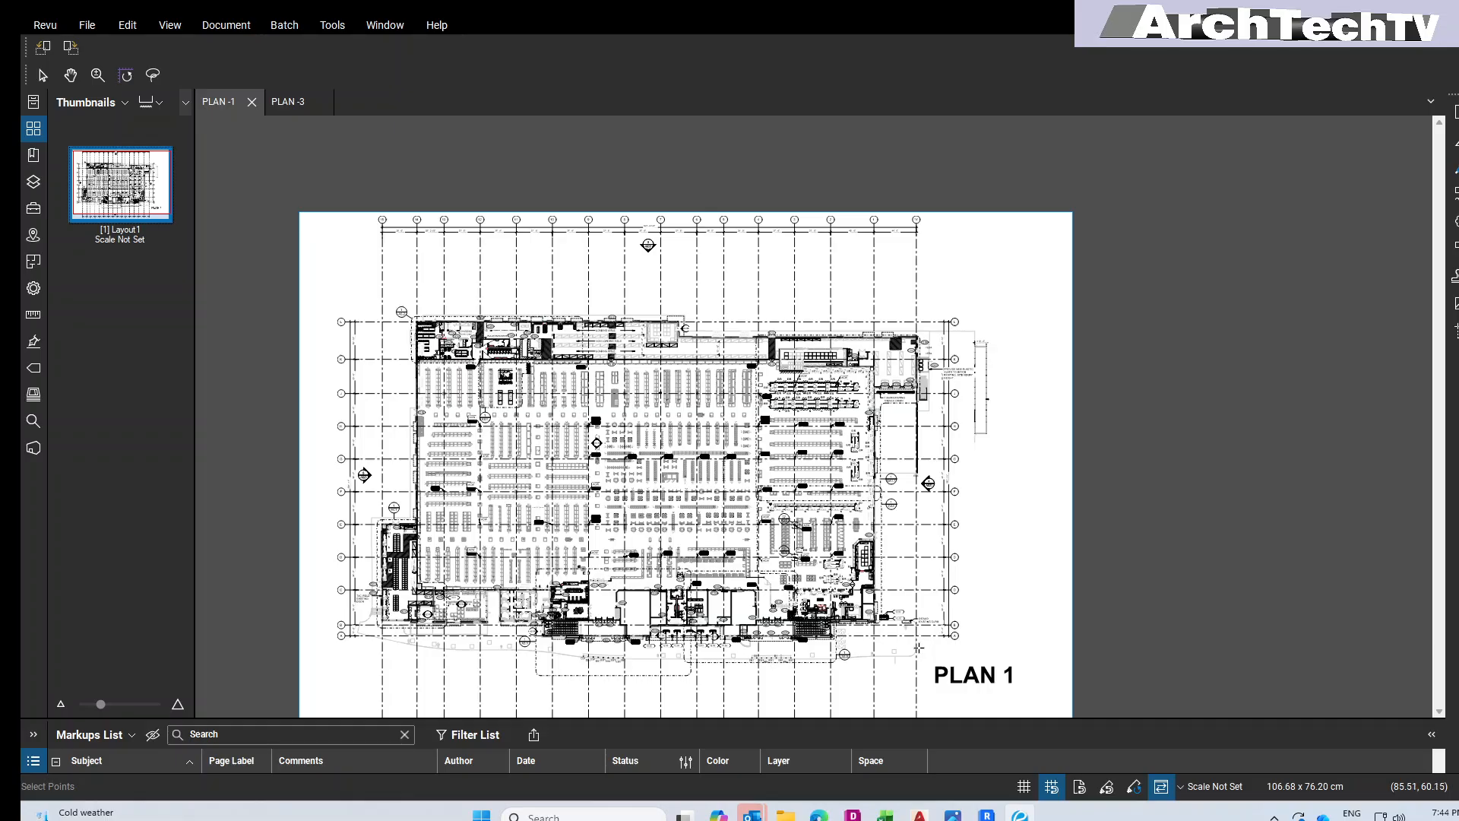
# Step: Place alignment point 1 on PLAN -1 where grid line A meets the easternmost vertical grid line
pyautogui.scroll(5, 923, 650)
pyautogui.scroll(4, 918, 645)
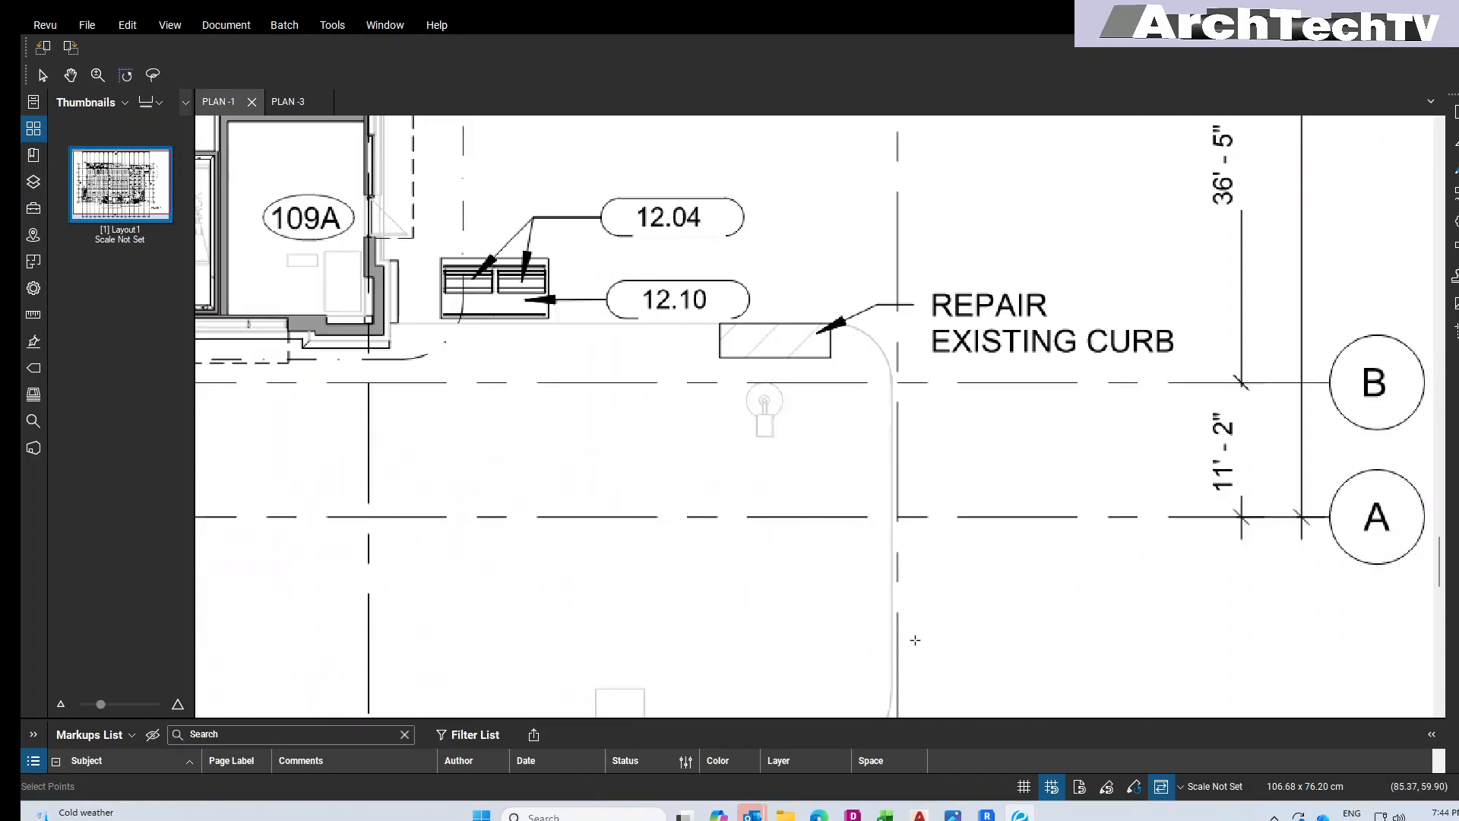
pyautogui.scroll(2, 908, 547)
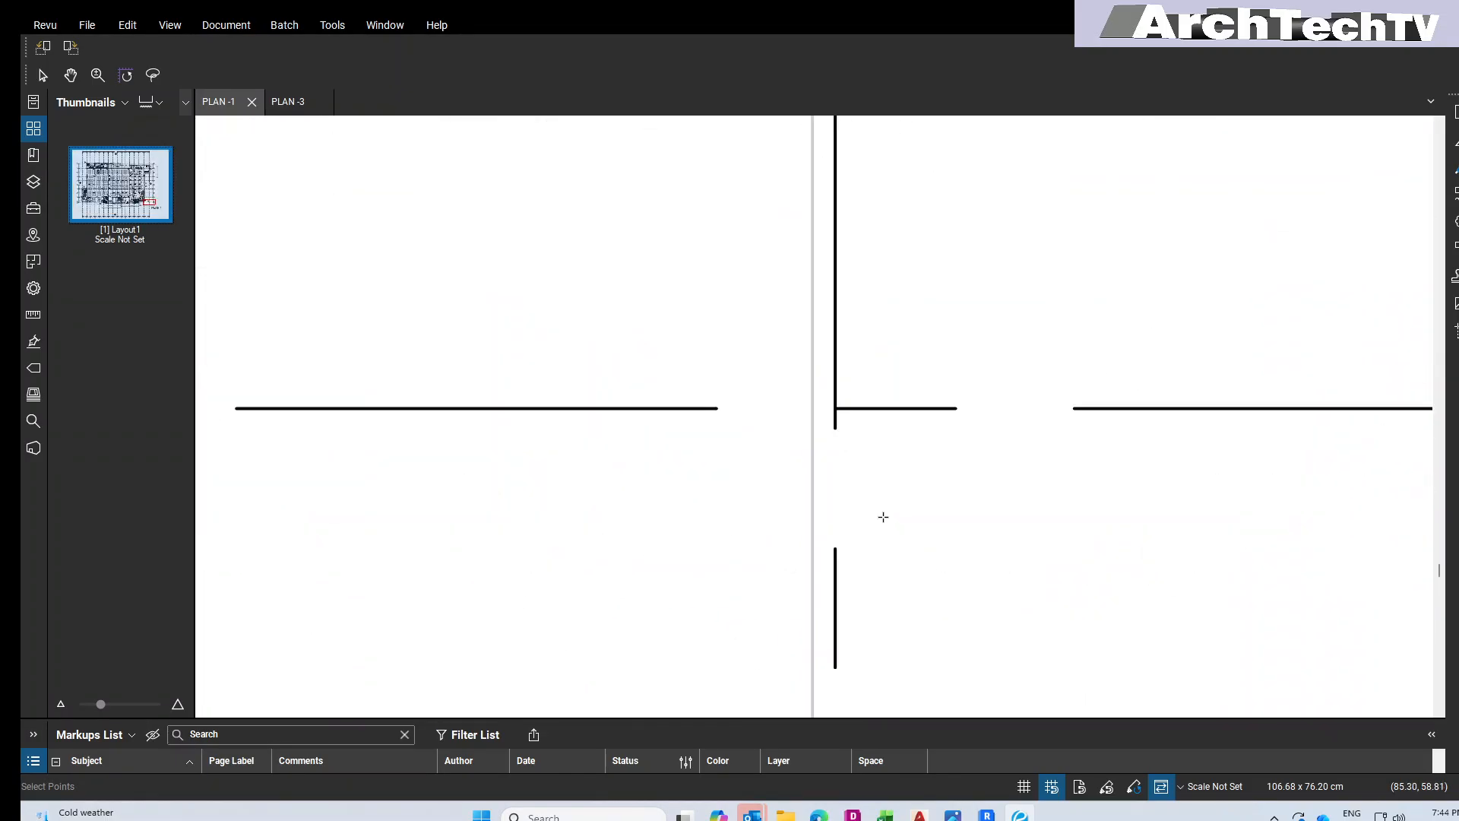
pyautogui.scroll(2, 846, 397)
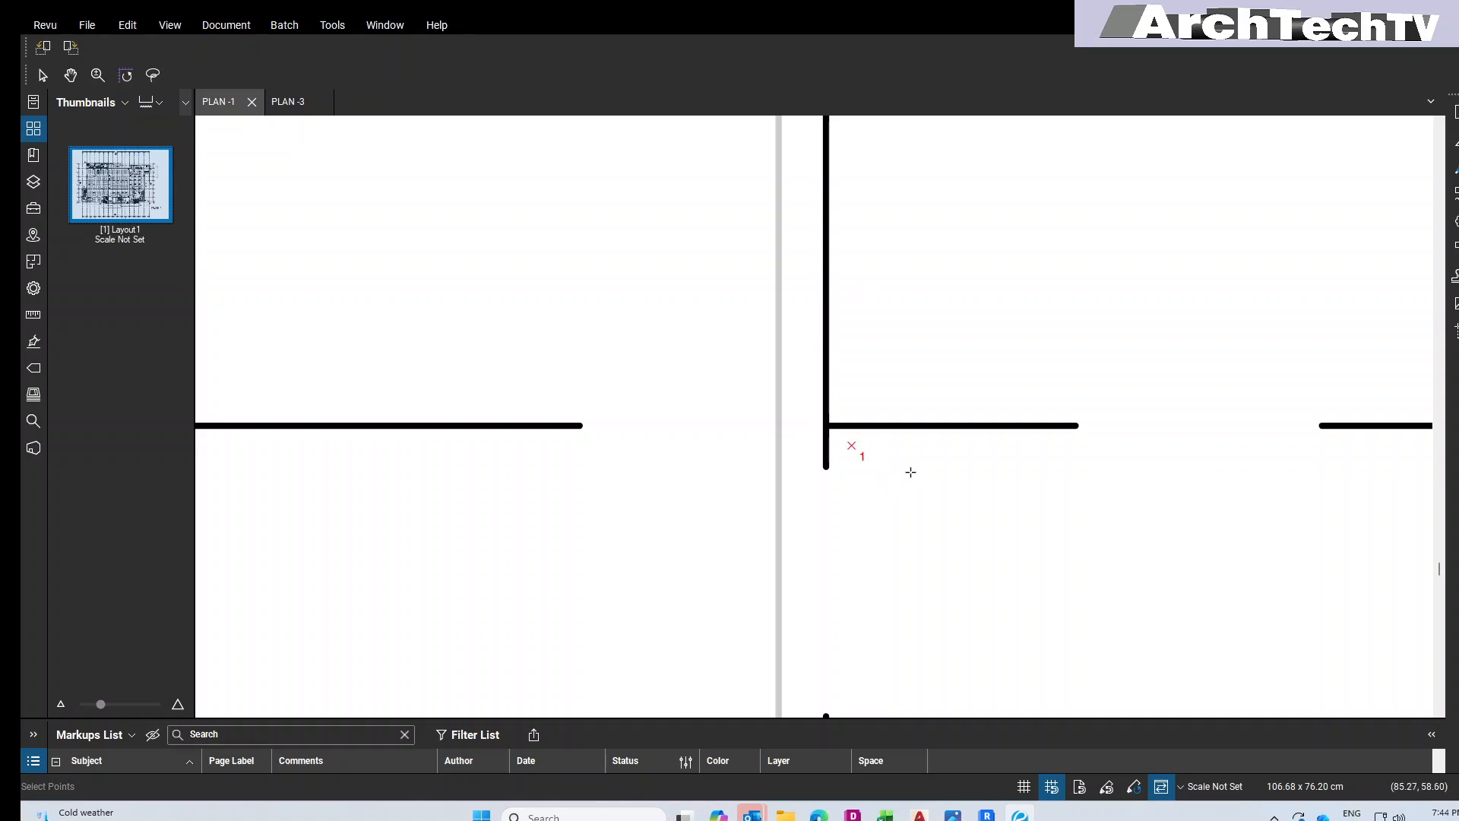
# Step: Place alignment point 2 on PLAN -1 at the intersection of grid lines A and 15
pyautogui.scroll(-10, 1144, 479)
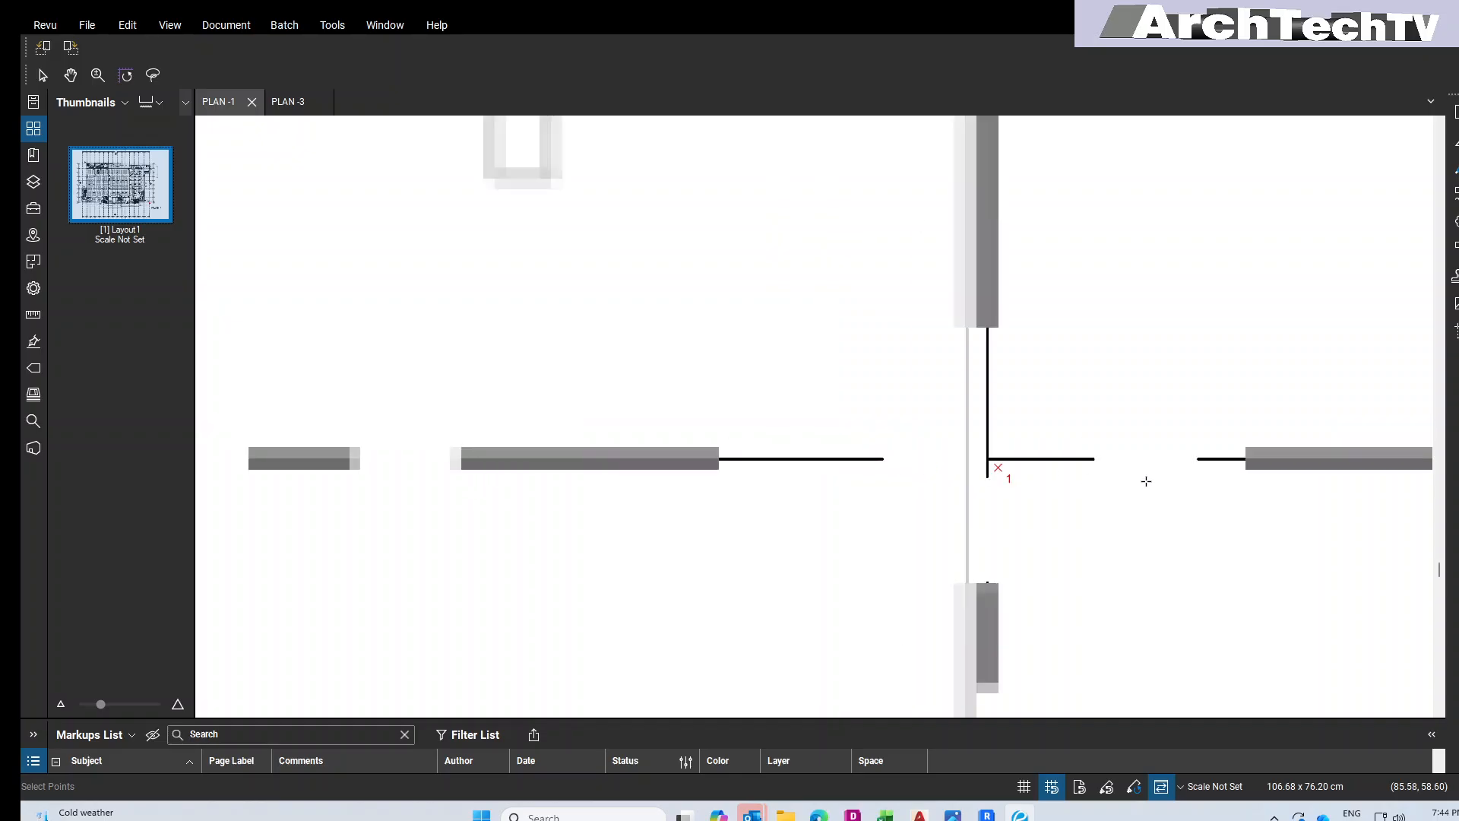
pyautogui.scroll(-5, 1147, 479)
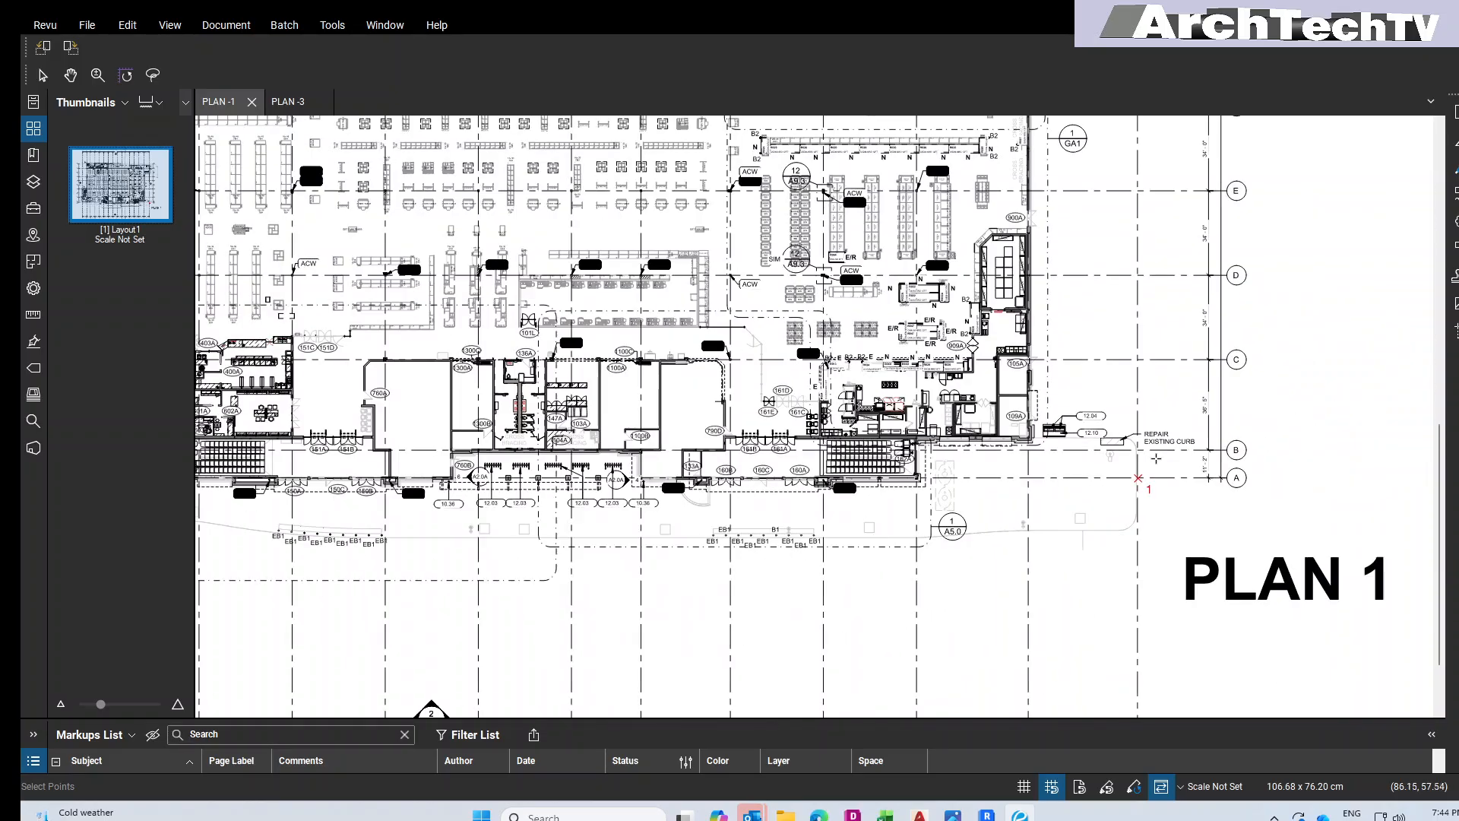
pyautogui.scroll(1, 757, 465)
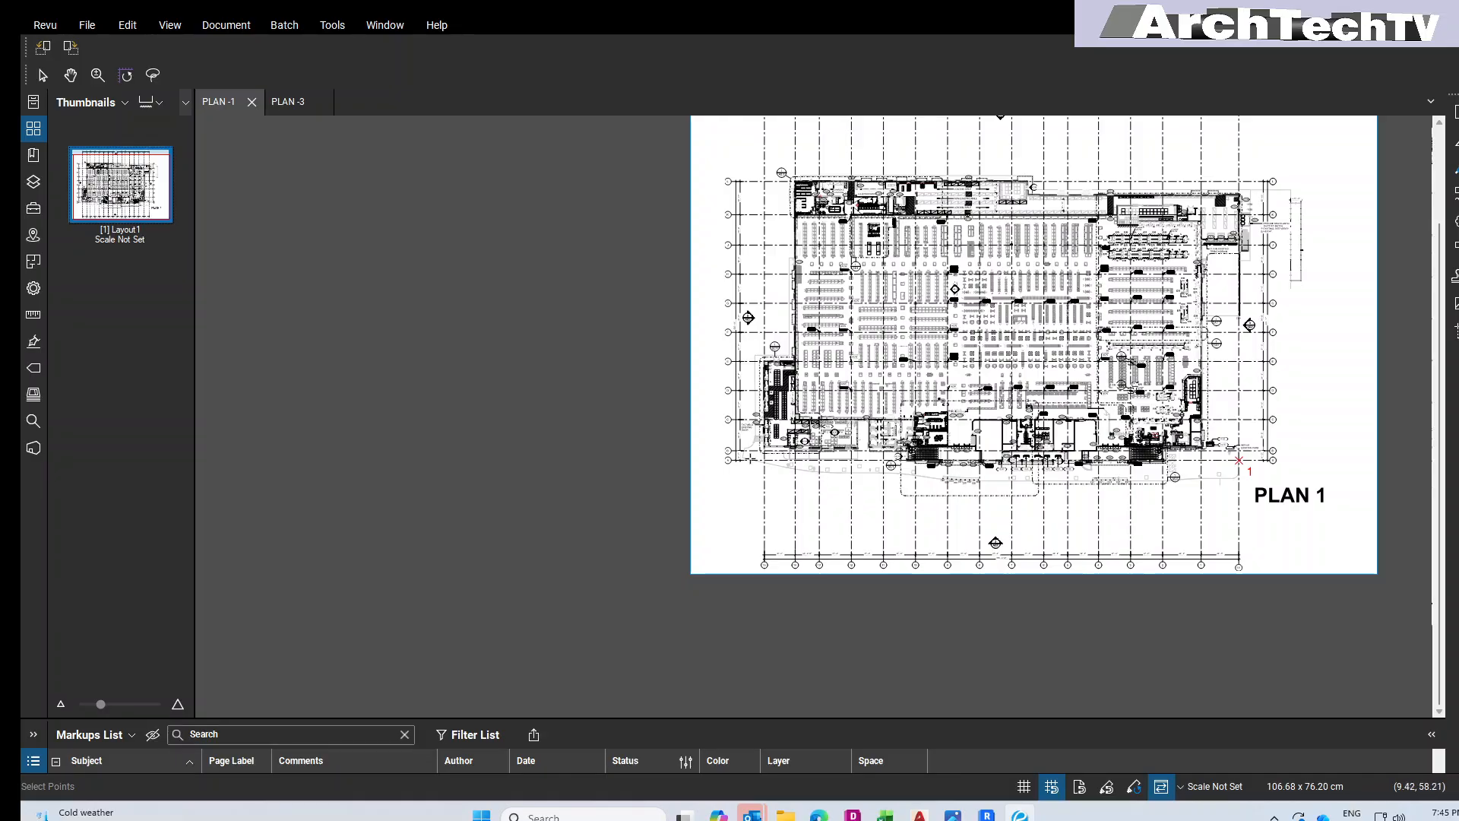
pyautogui.scroll(14, 812, 472)
pyautogui.scroll(5, 861, 464)
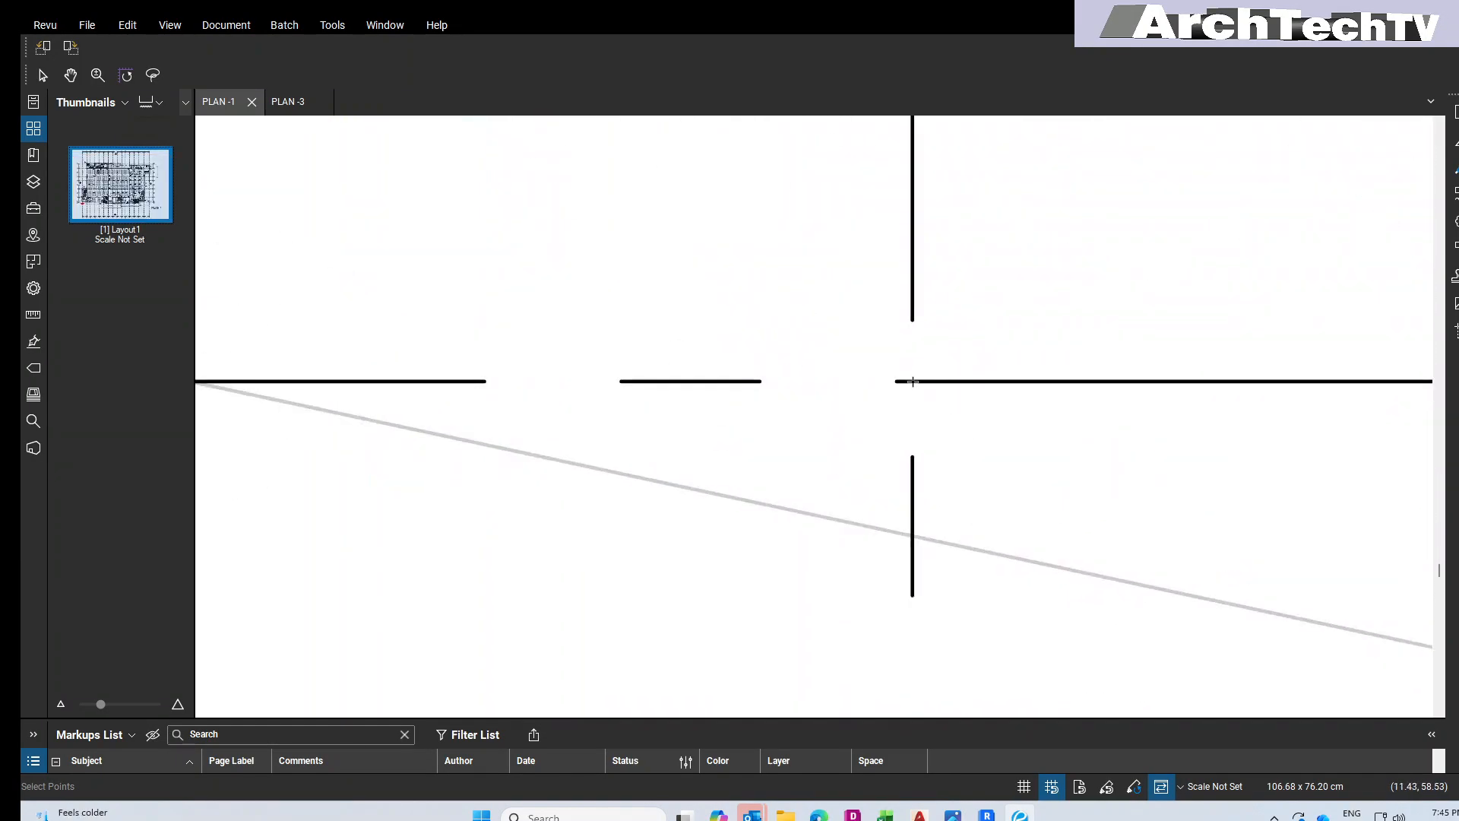
# Step: Place alignment point 3 on PLAN -1 at the intersection of grid lines L and 15, and continue to PLAN -3
pyautogui.scroll(-15, 687, 579)
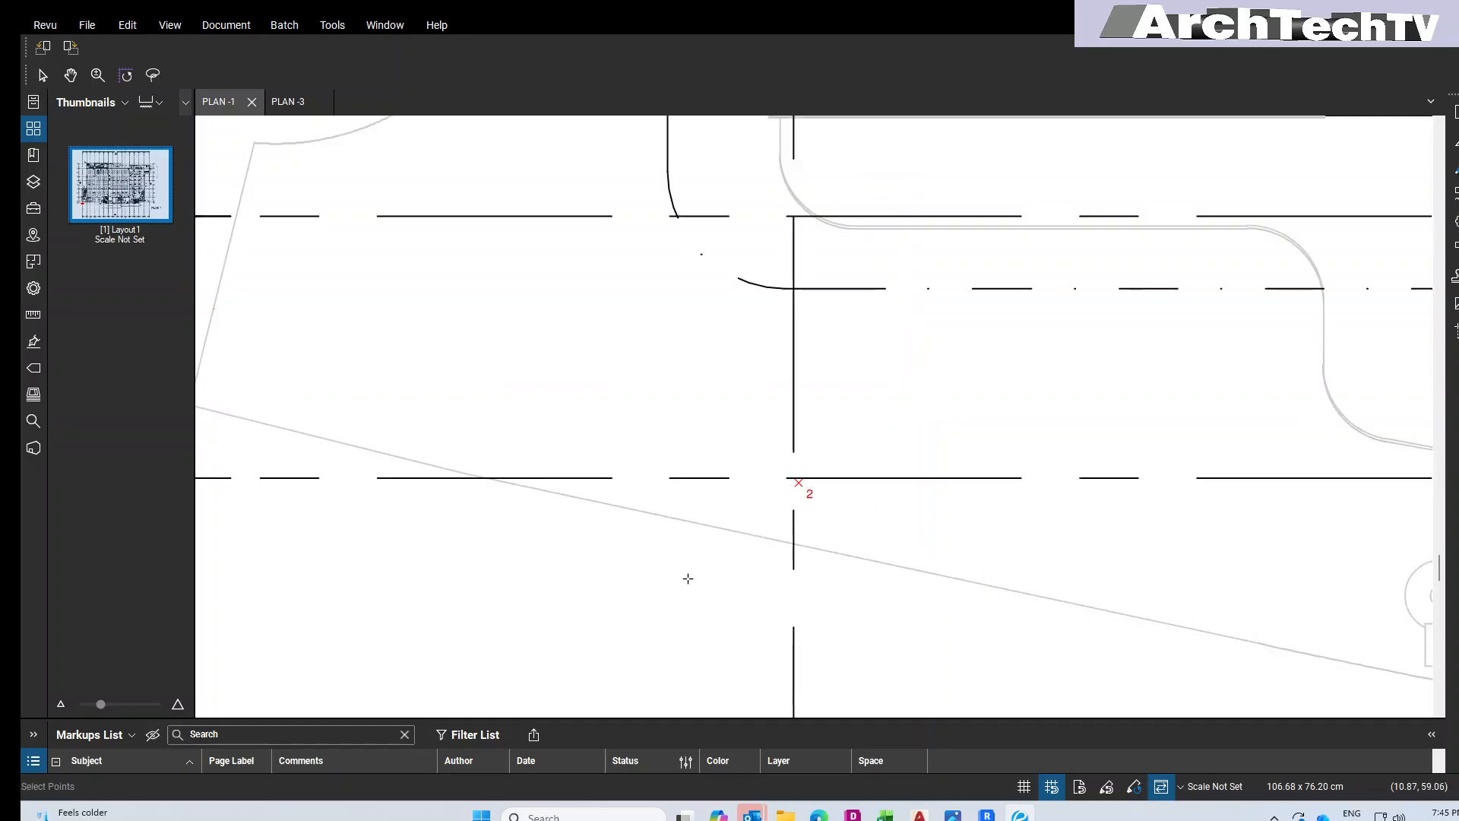
pyautogui.scroll(-6, 686, 579)
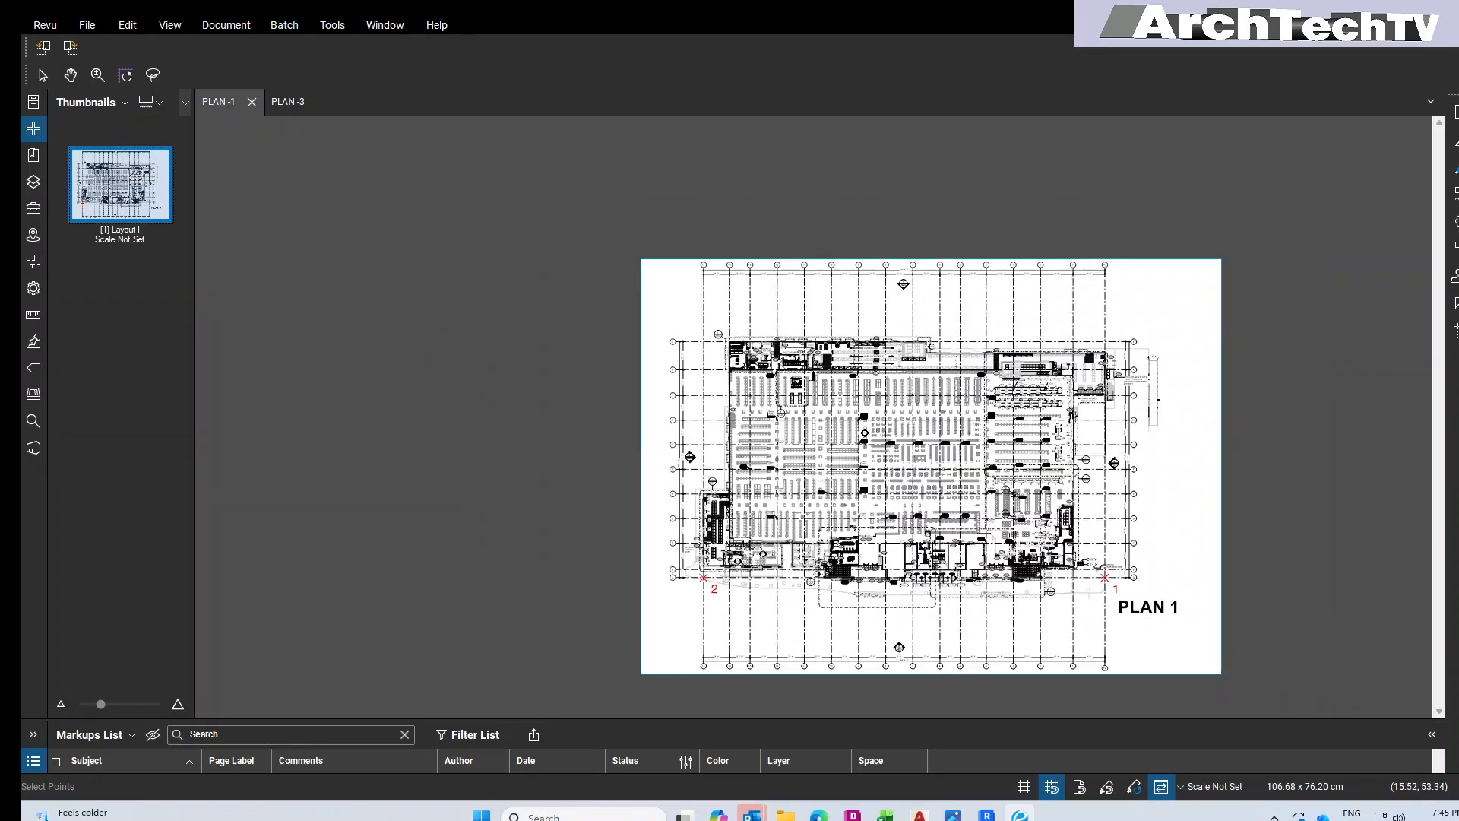
pyautogui.scroll(3, 722, 350)
pyautogui.scroll(3, 722, 348)
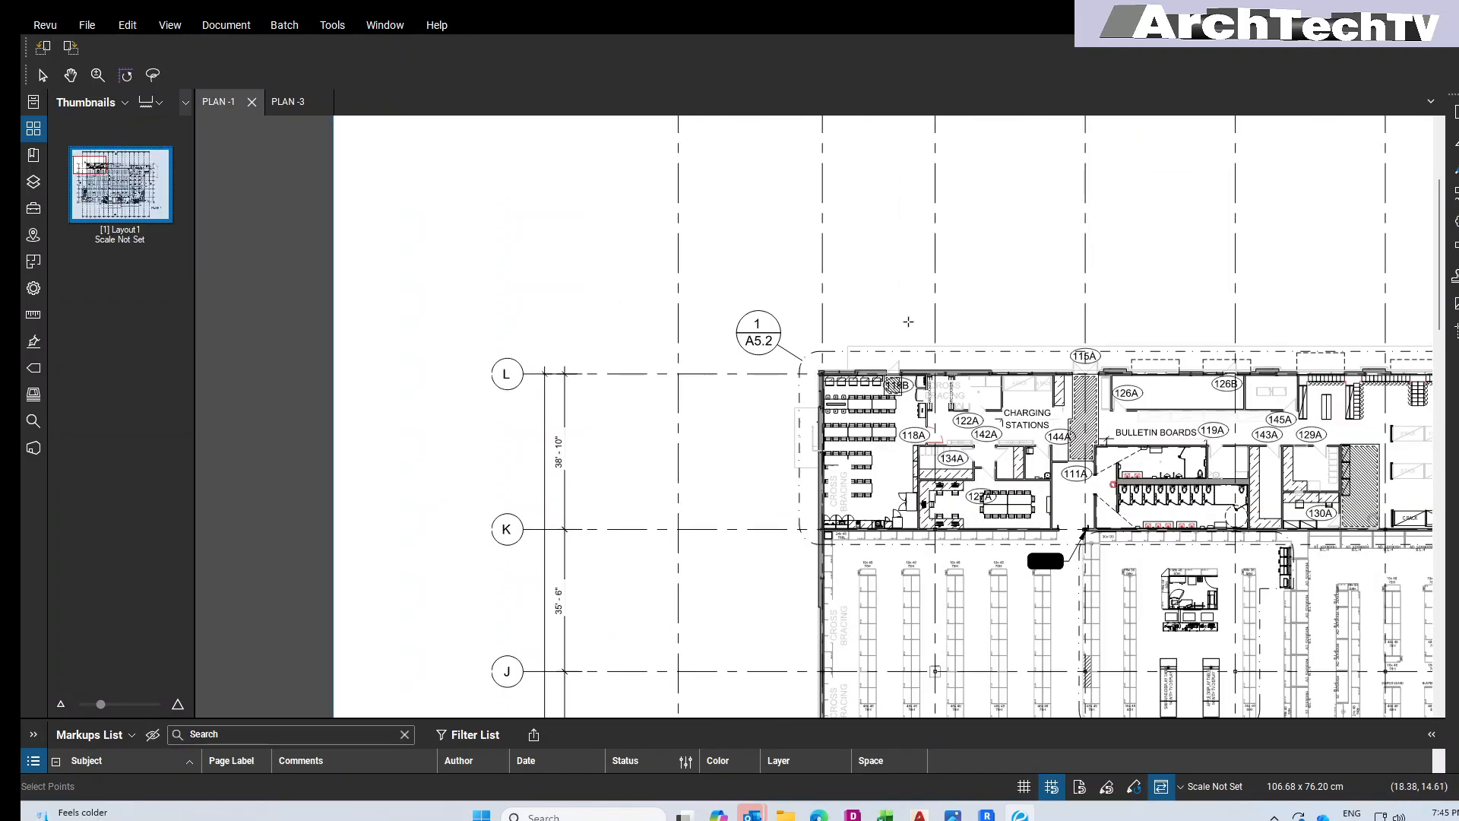
pyautogui.scroll(-4, 832, 302)
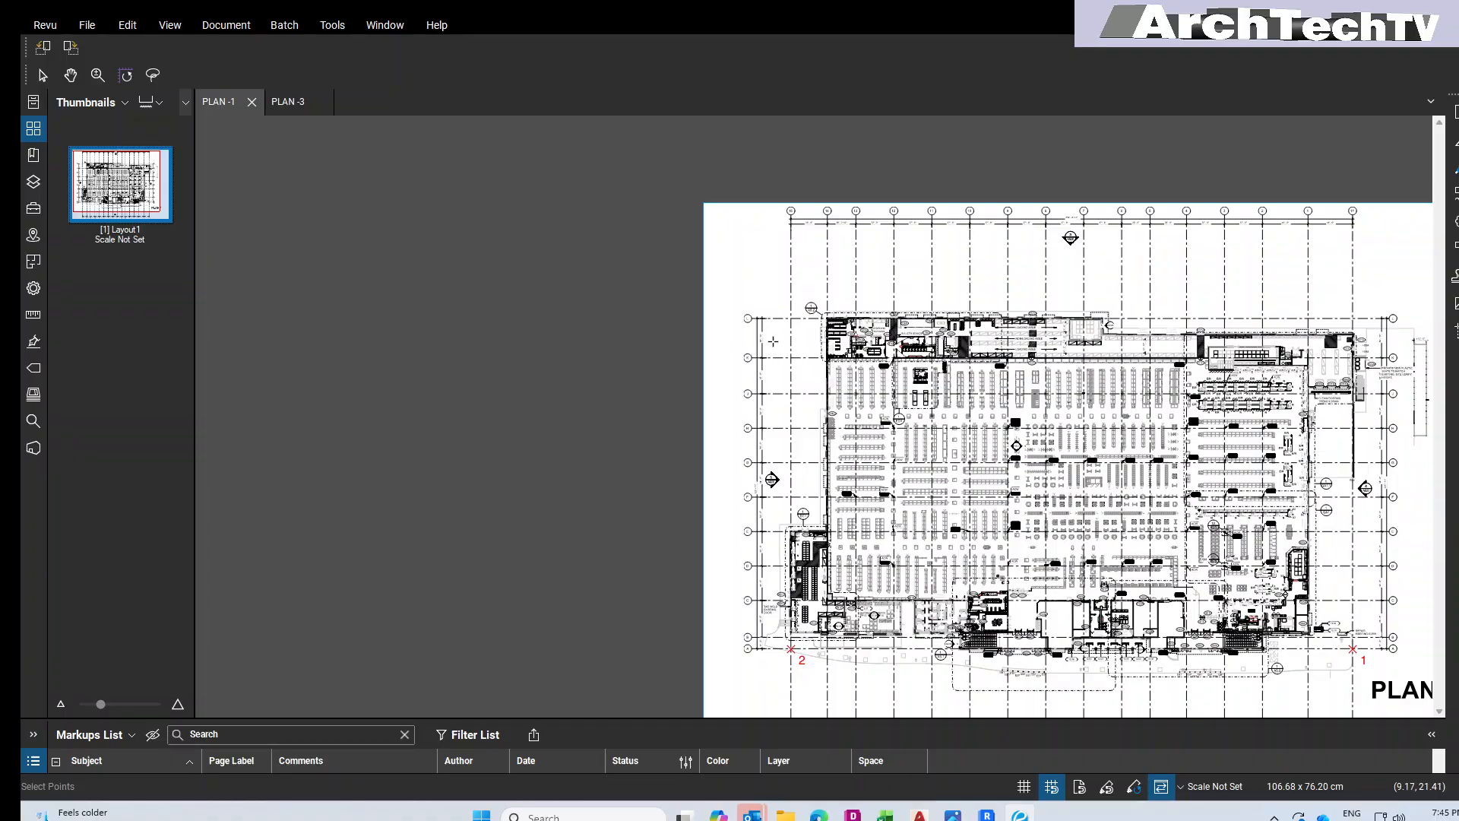
pyautogui.scroll(5, 775, 344)
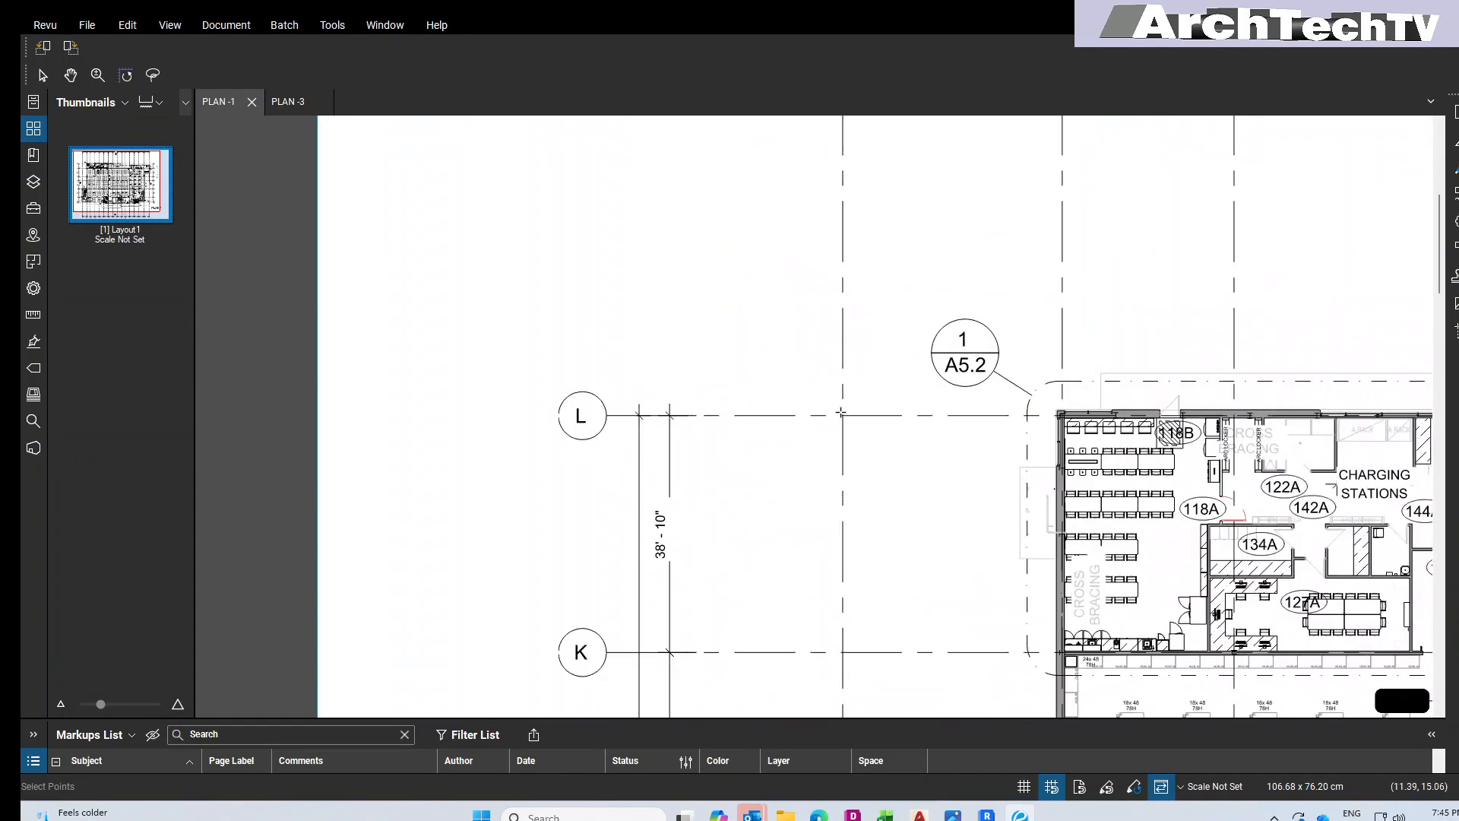
pyautogui.scroll(4, 841, 413)
pyautogui.scroll(2, 818, 424)
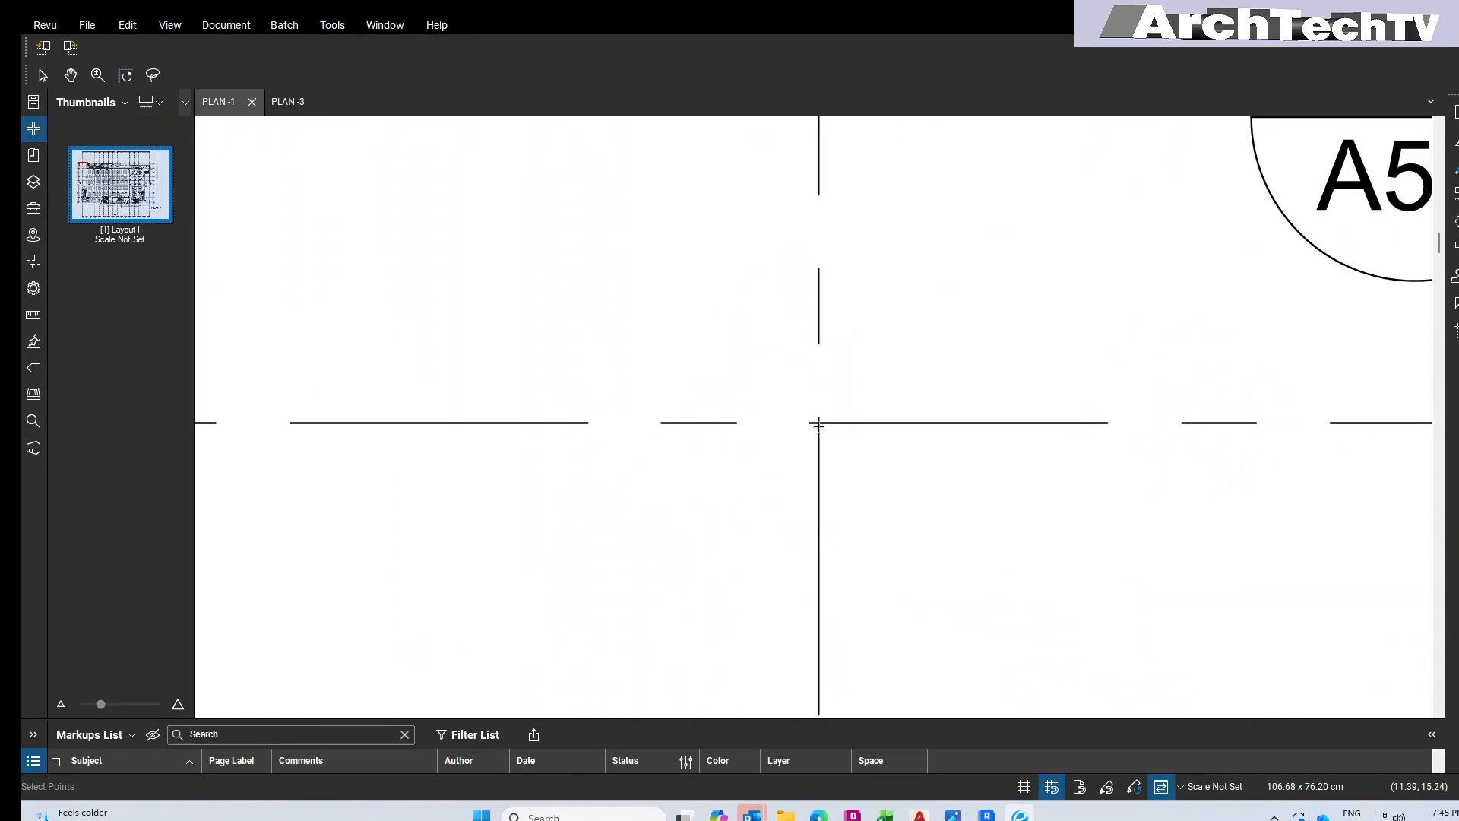
pyautogui.hotkey('ctrl', 'Tab')
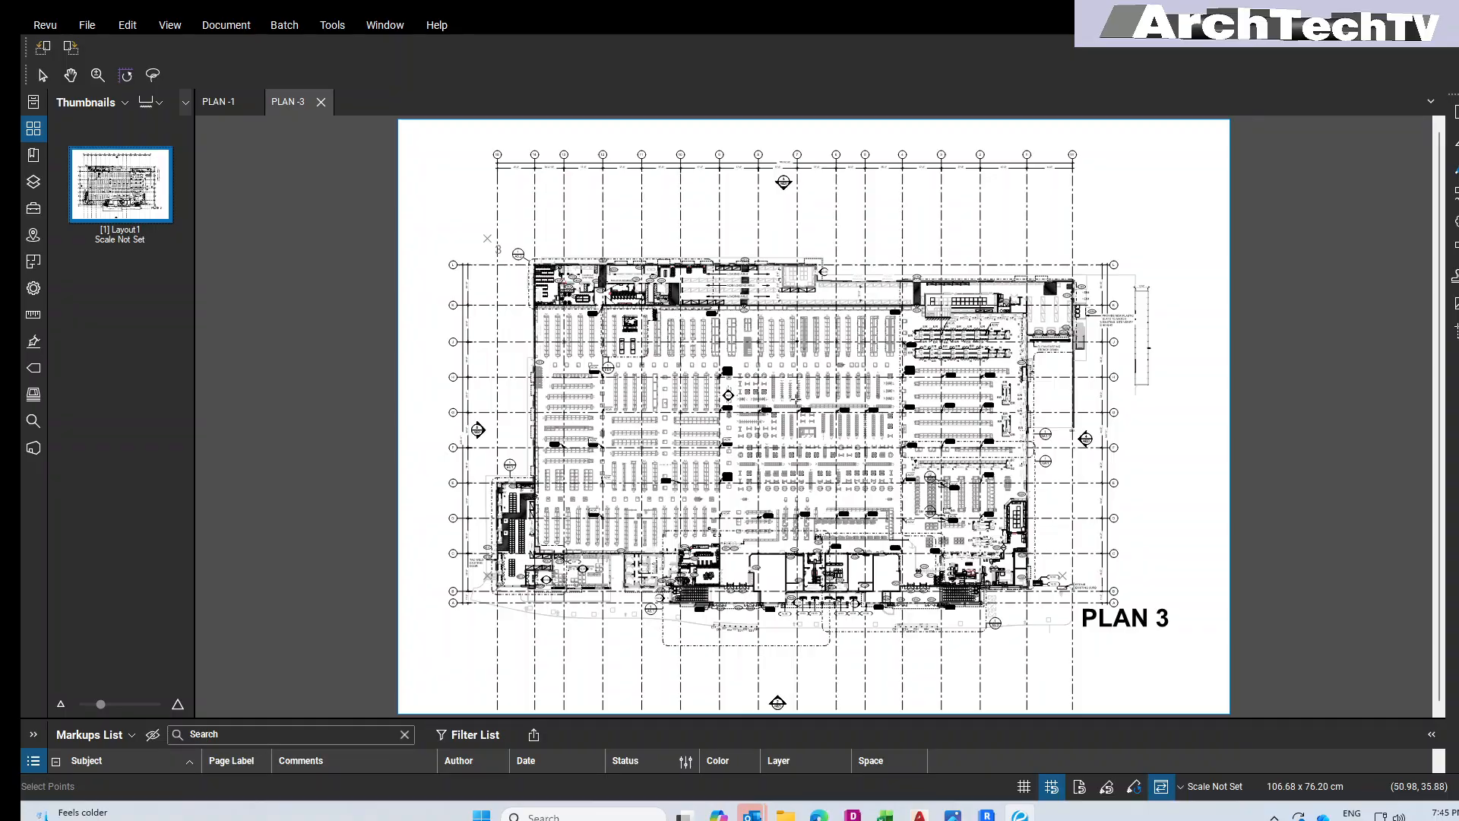
# Step: Check where reference markers 1, 2 and 3 from PLAN -1 sit relative to the matching grid intersections on PLAN -3
pyautogui.scroll(5, 1056, 606)
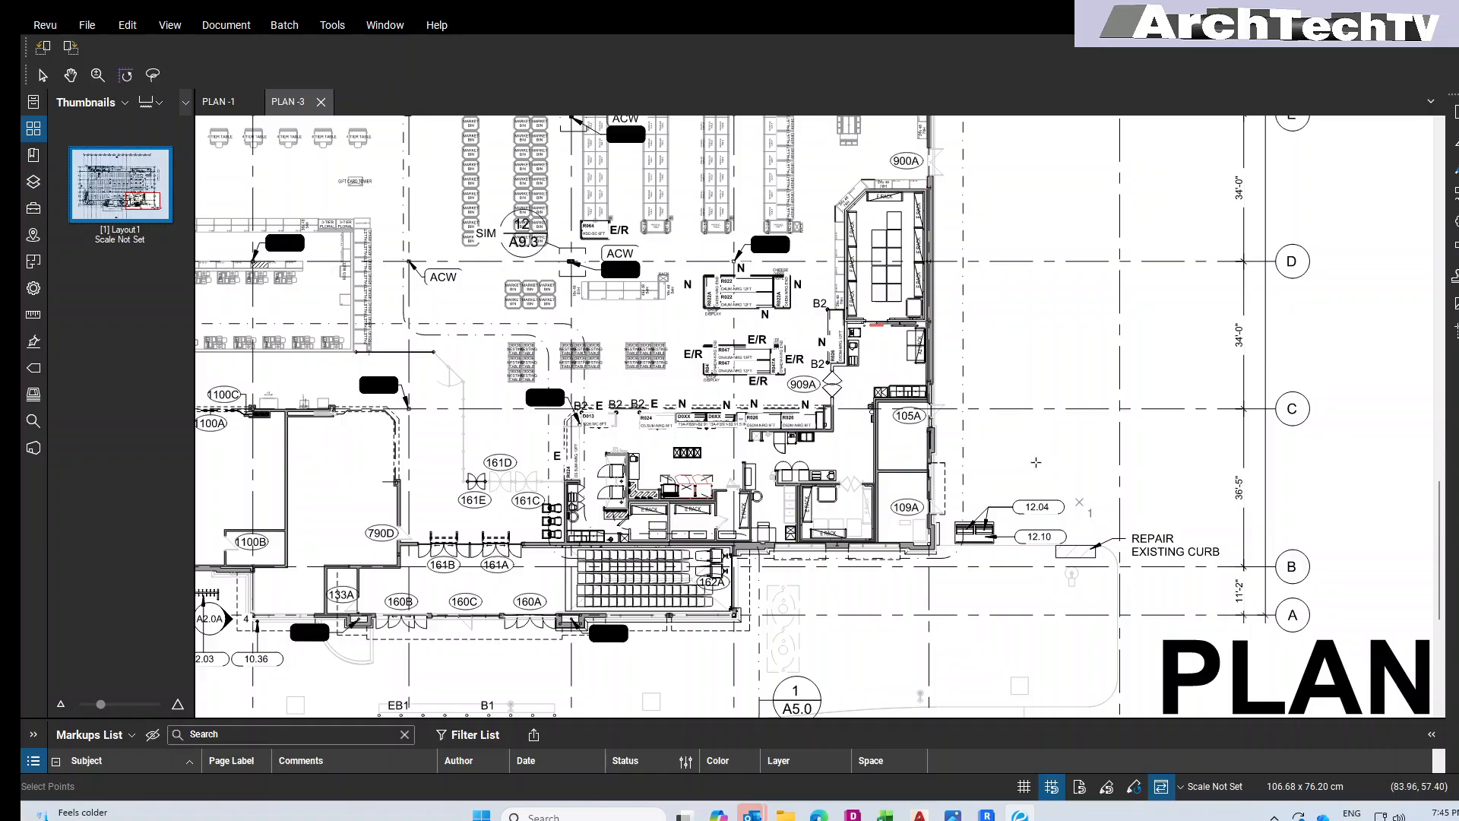
pyautogui.scroll(-5, 1031, 452)
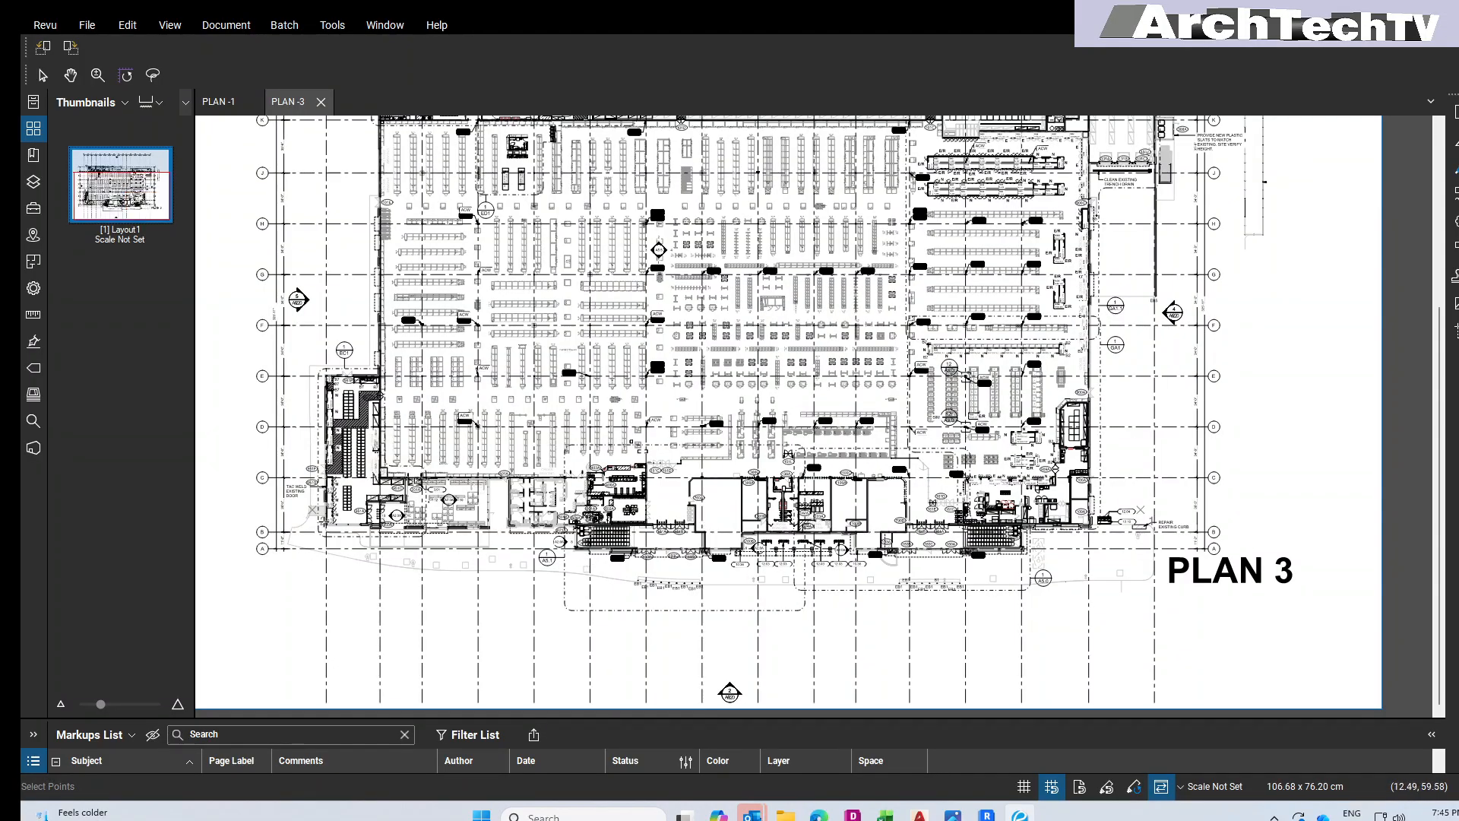
pyautogui.scroll(-2, 430, 518)
pyautogui.scroll(5, 353, 301)
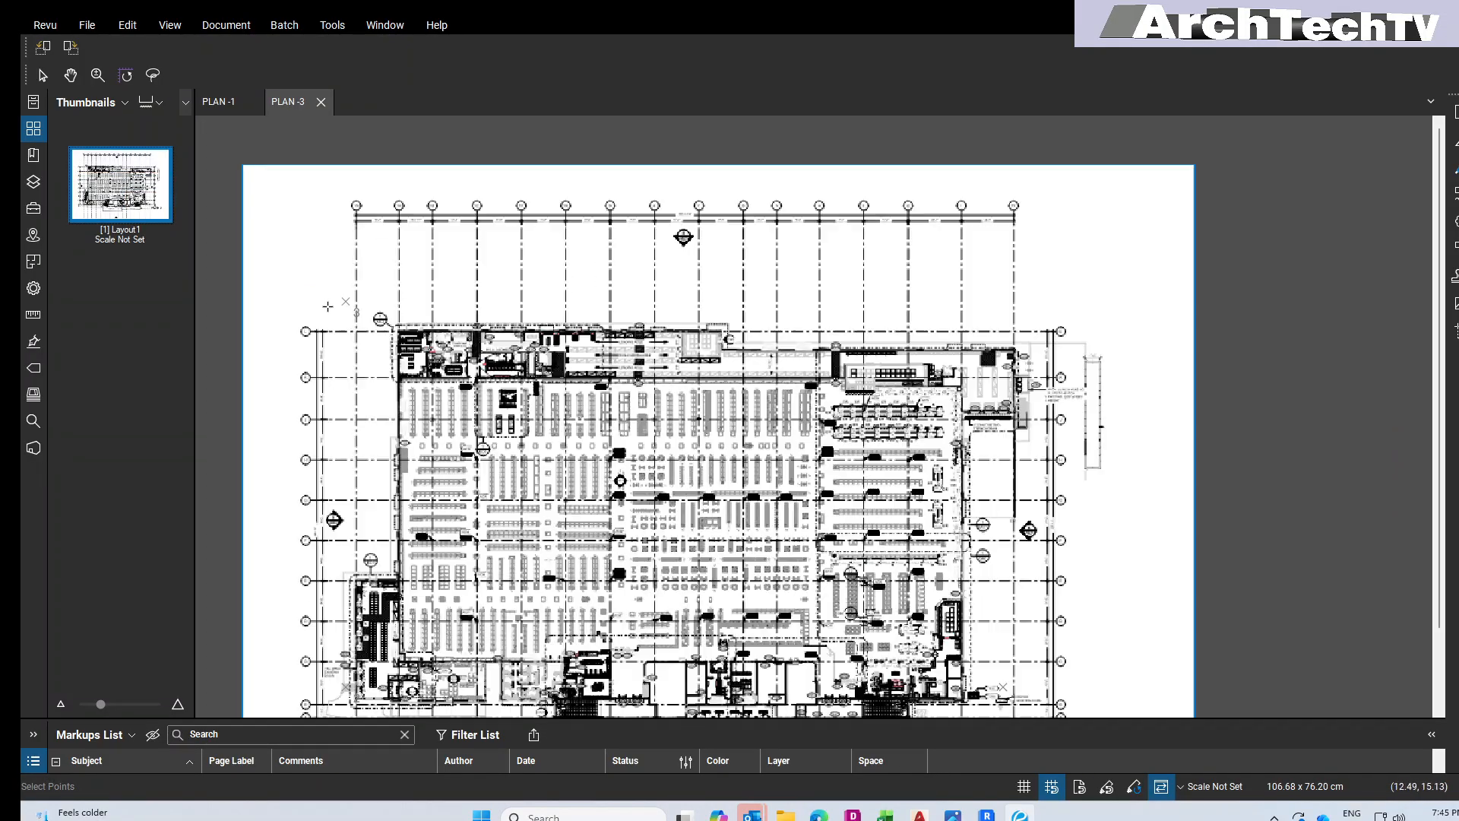
pyautogui.scroll(2, 380, 296)
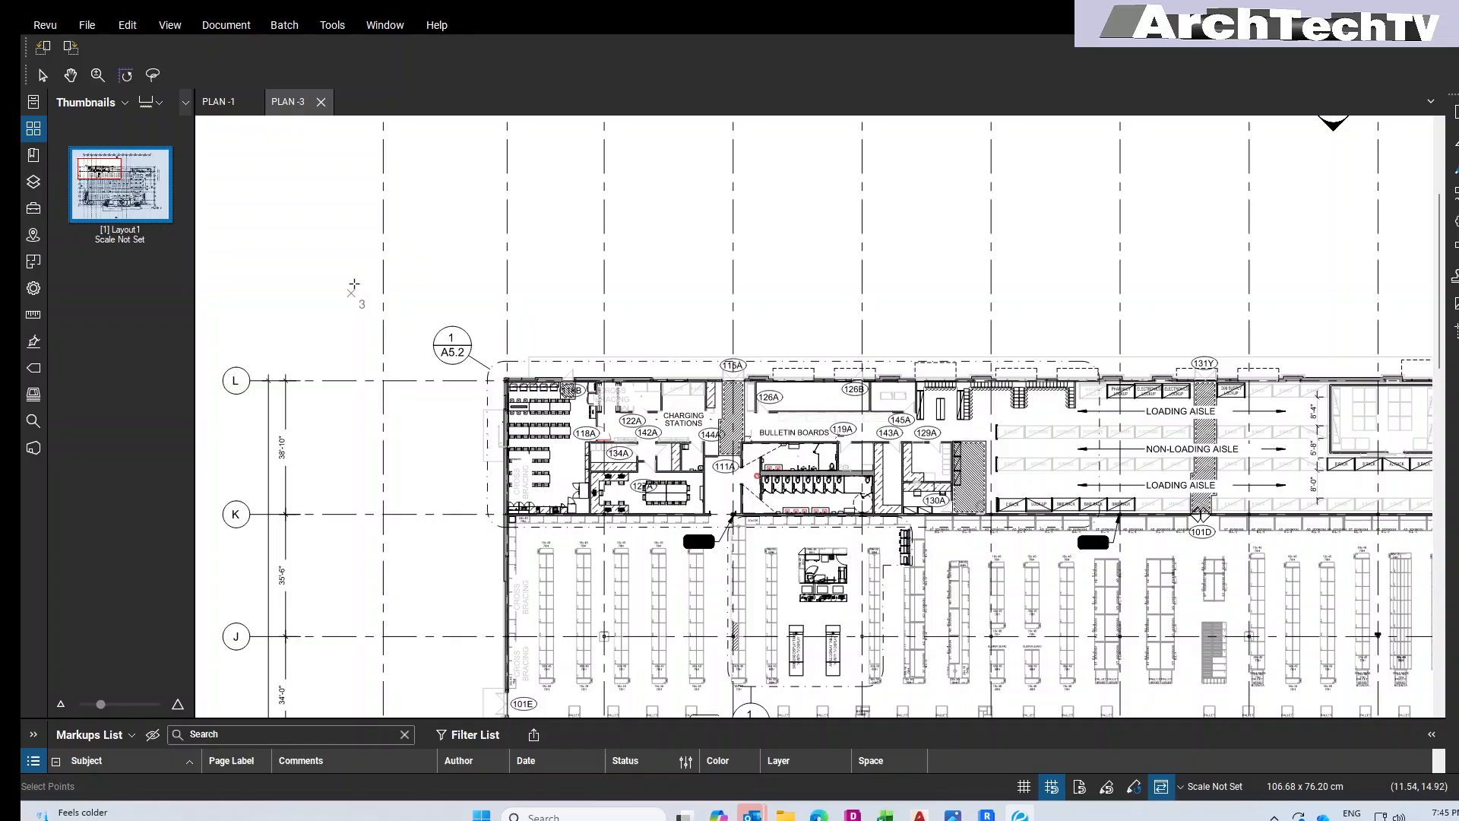
pyautogui.scroll(-6, 909, 568)
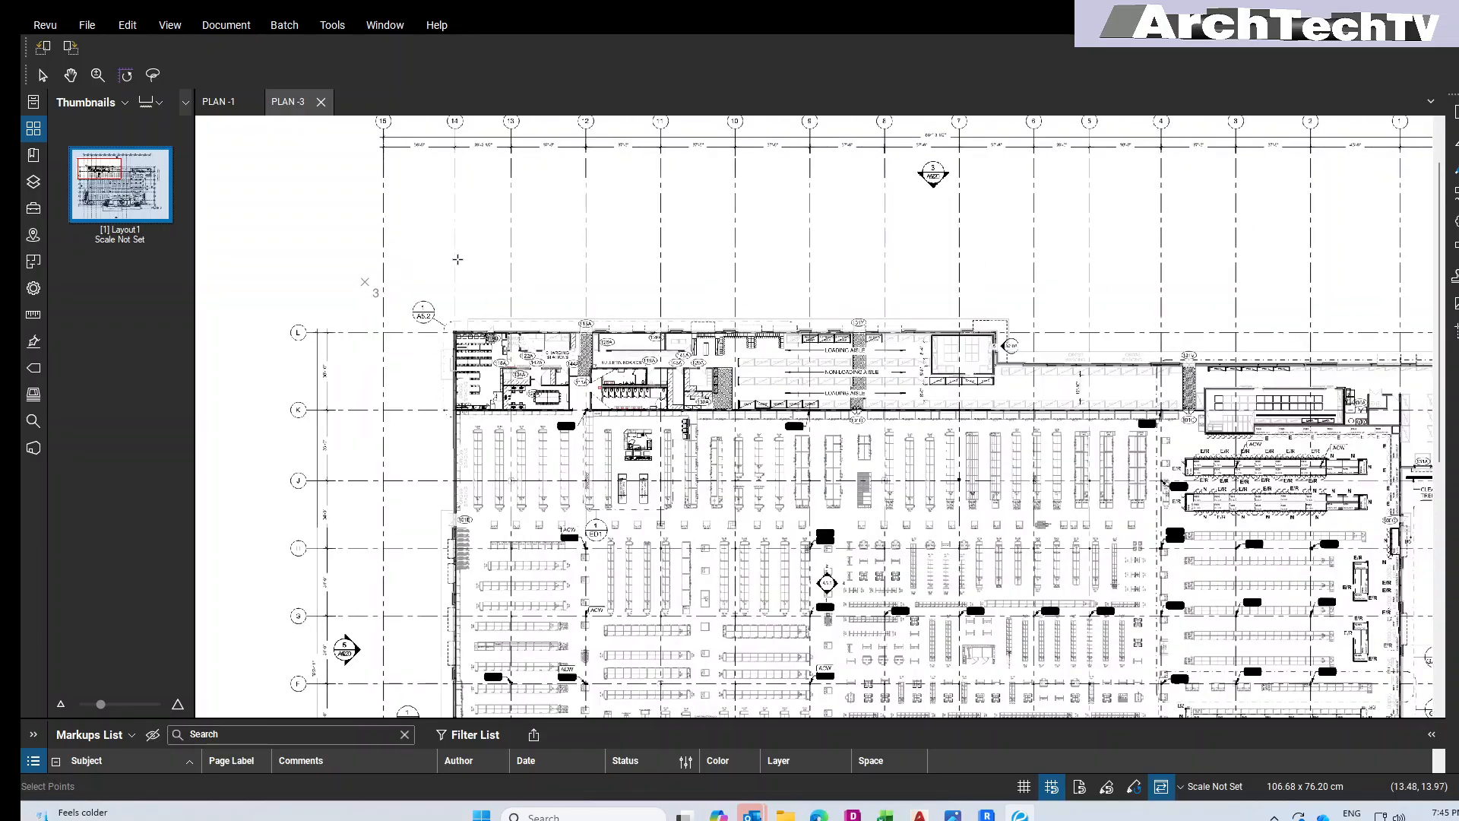
# Step: Place alignment point 1 on PLAN -3 where grid line A meets the easternmost vertical grid line
pyautogui.scroll(3, 768, 466)
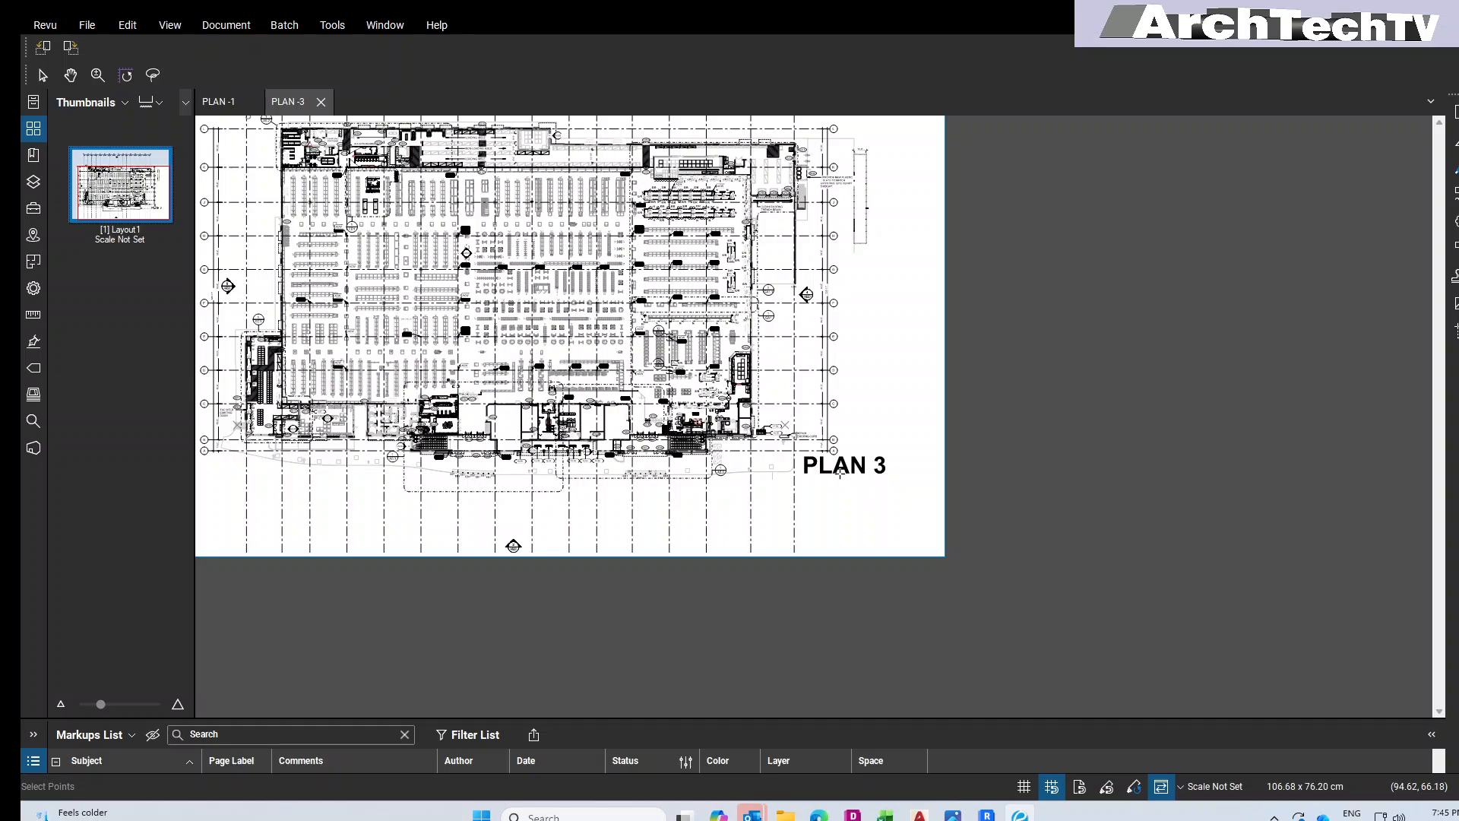
pyautogui.scroll(5, 791, 451)
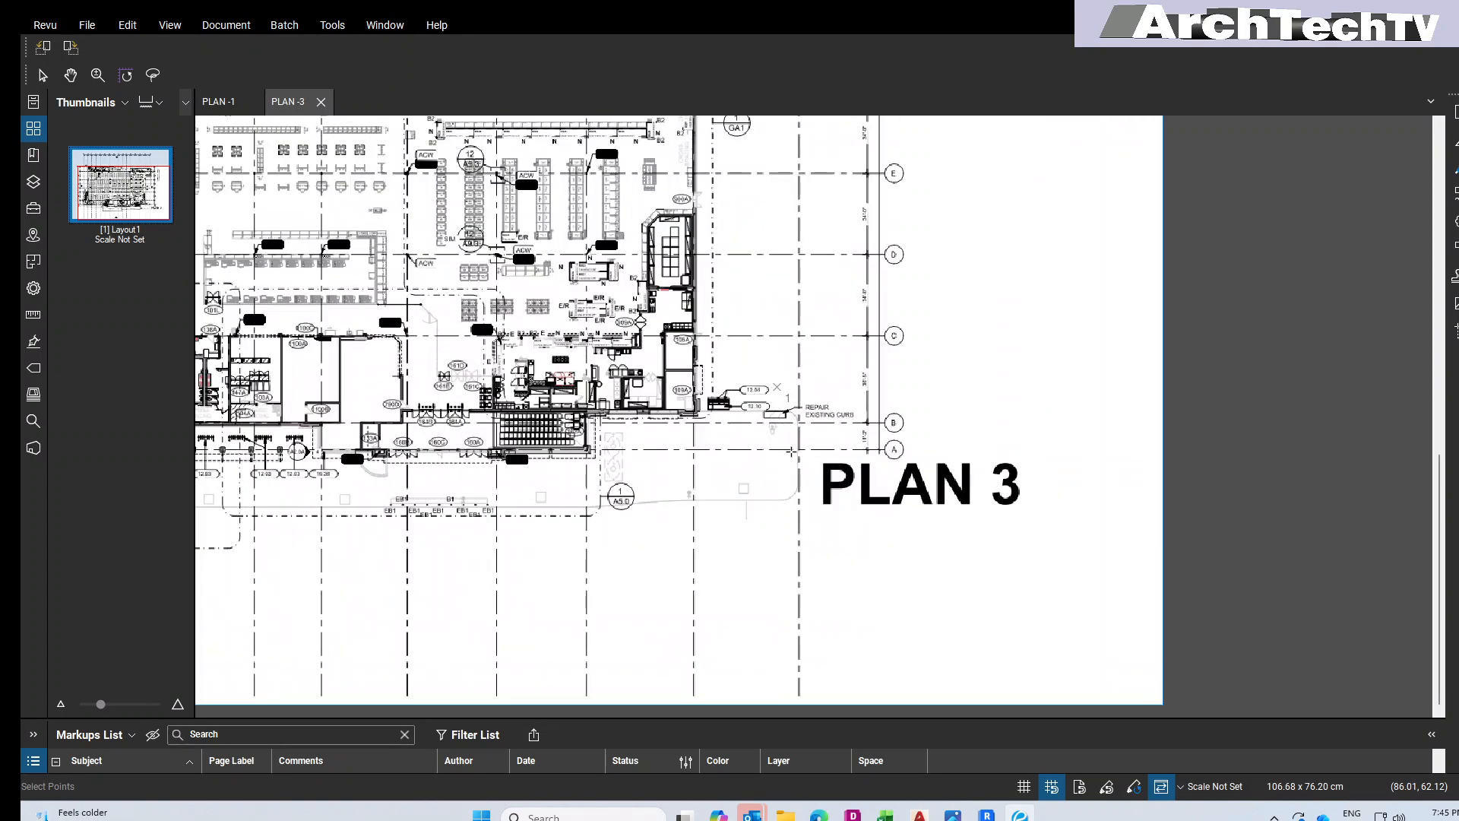
pyautogui.scroll(2, 767, 427)
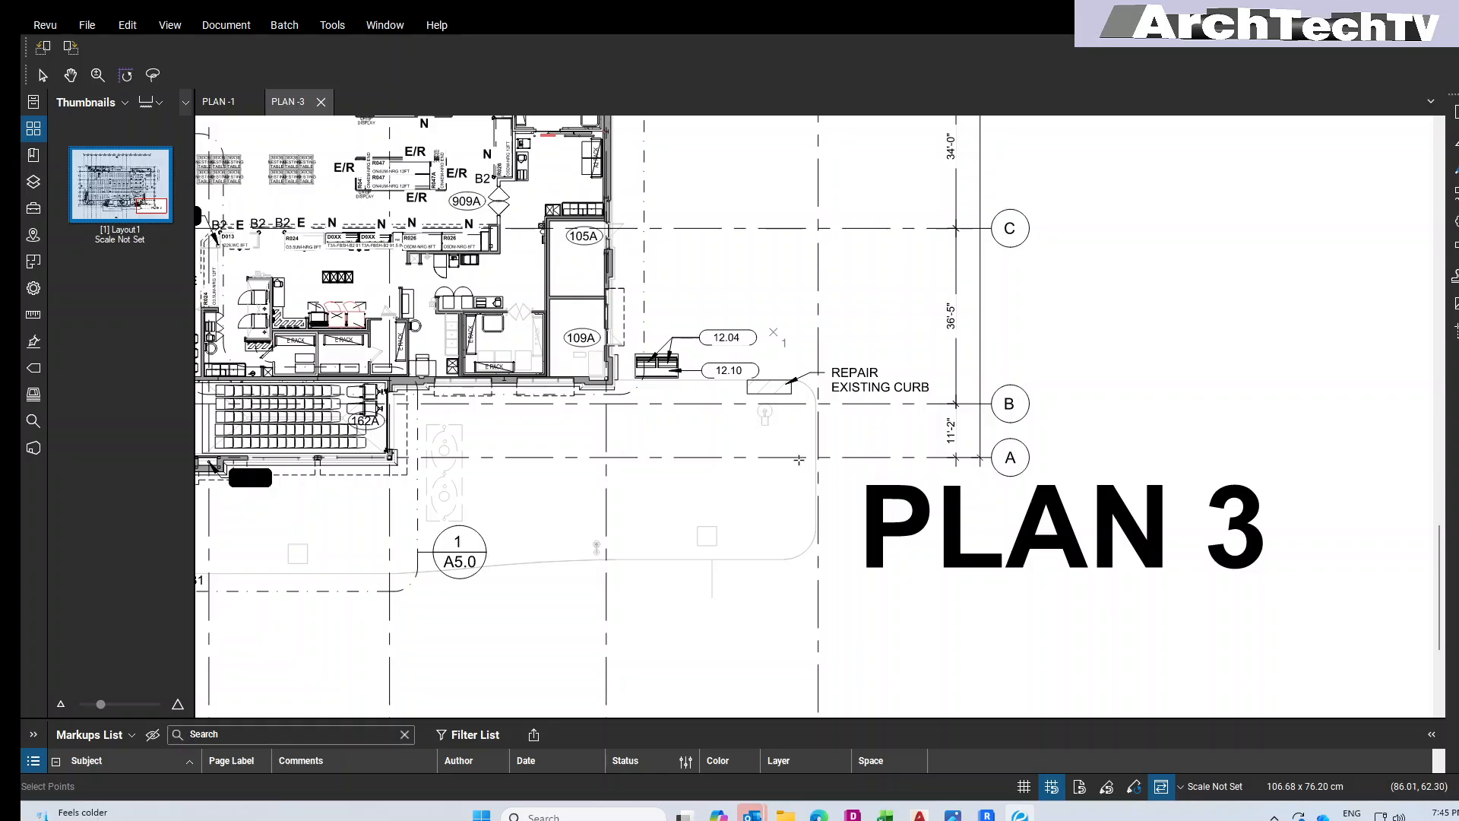
pyautogui.scroll(6, 799, 459)
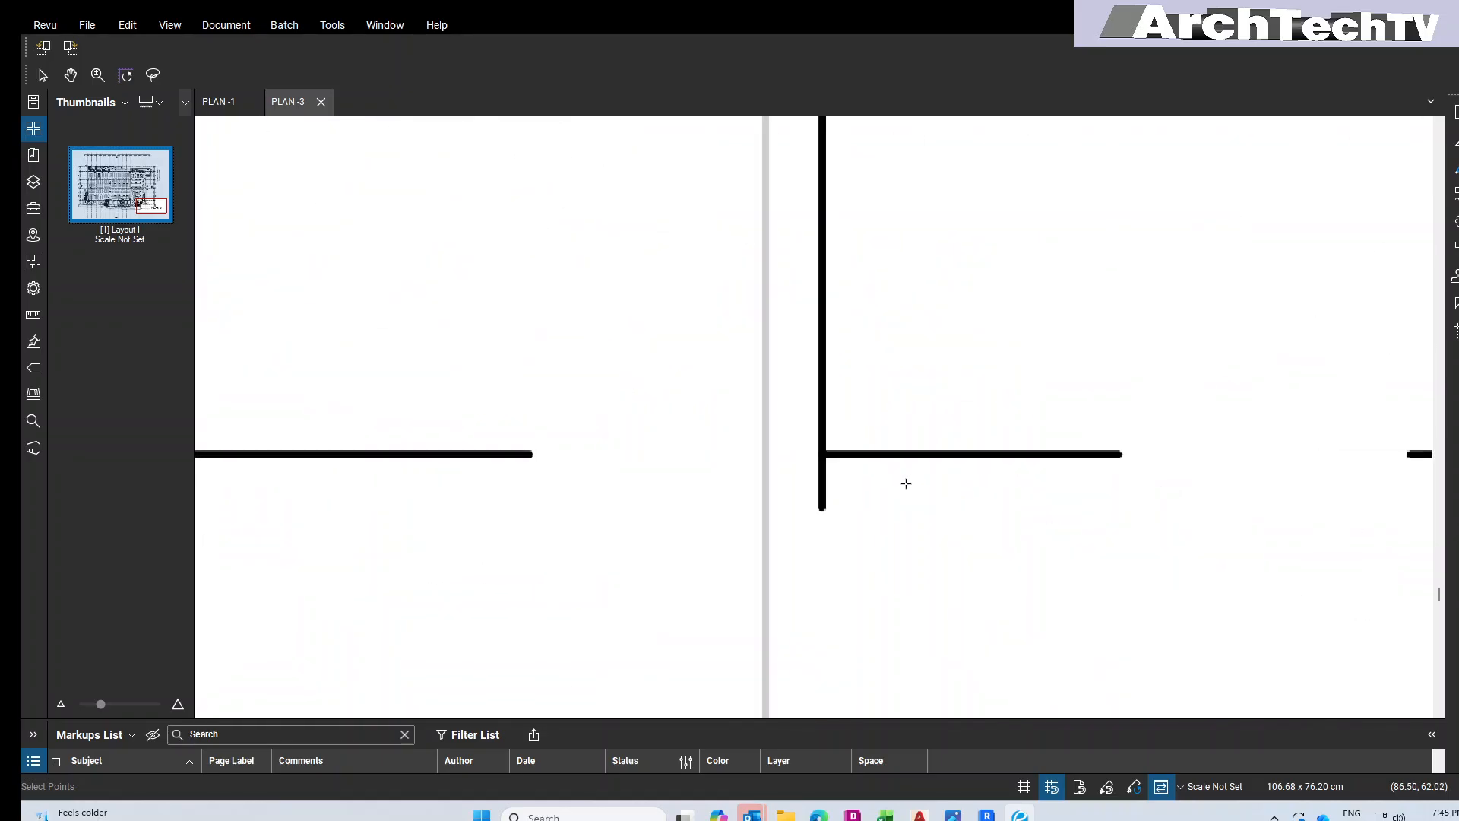
pyautogui.scroll(1, 820, 454)
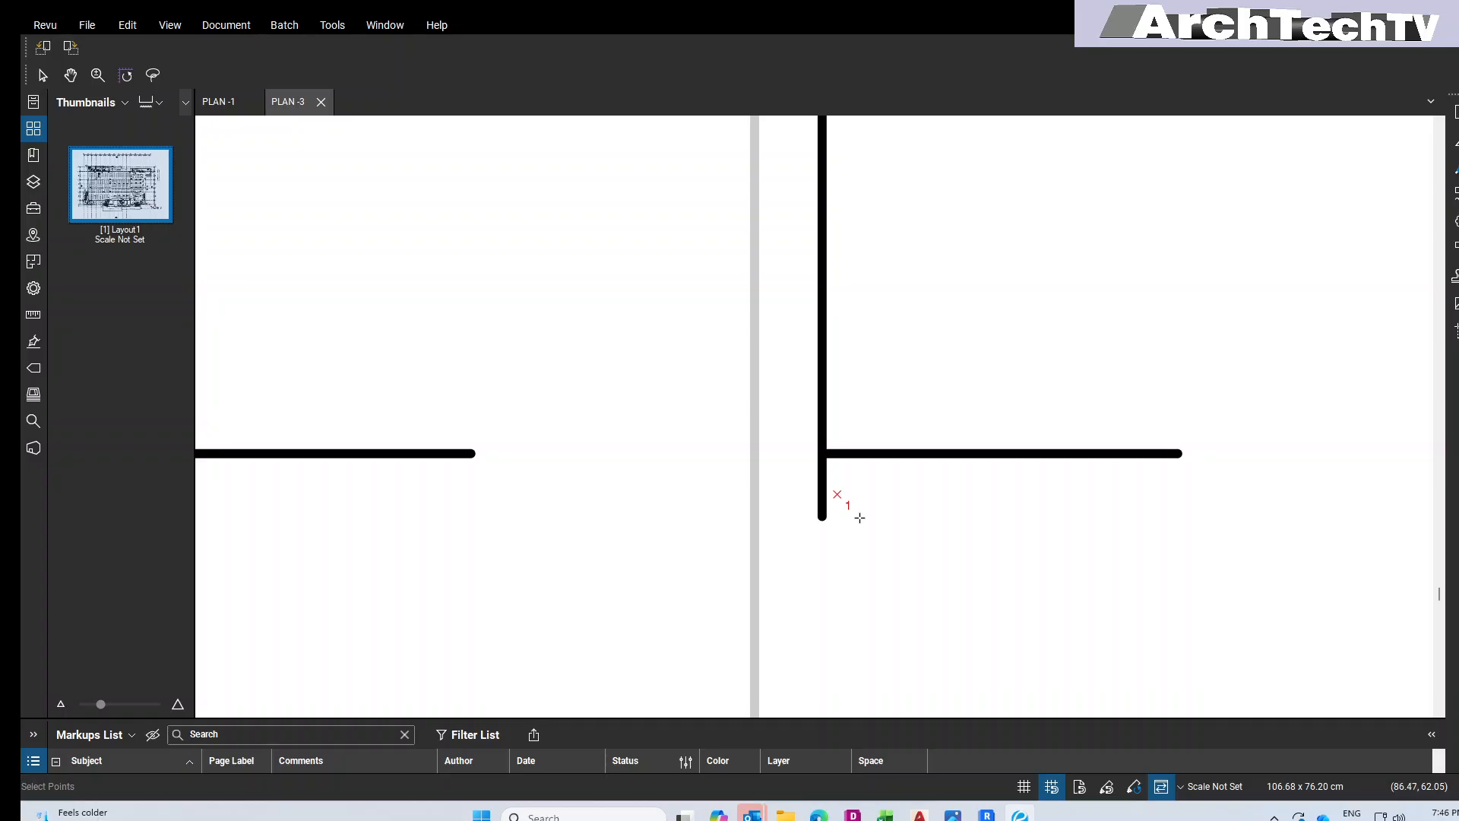
# Step: Place alignment point 2 on PLAN -3 at the intersection of grid lines A and 15
pyautogui.scroll(-10, 859, 518)
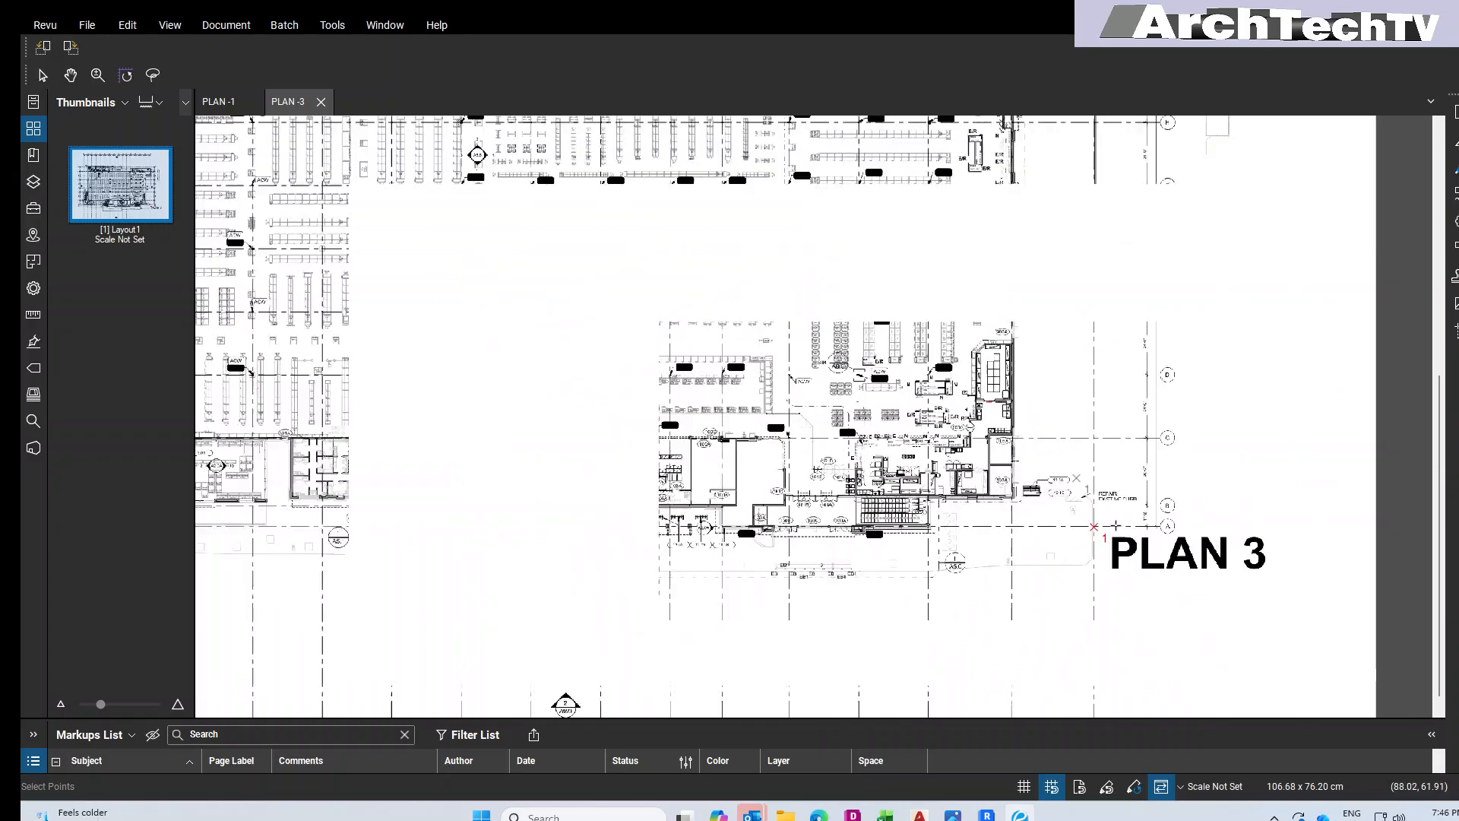
pyautogui.scroll(-3, 1114, 525)
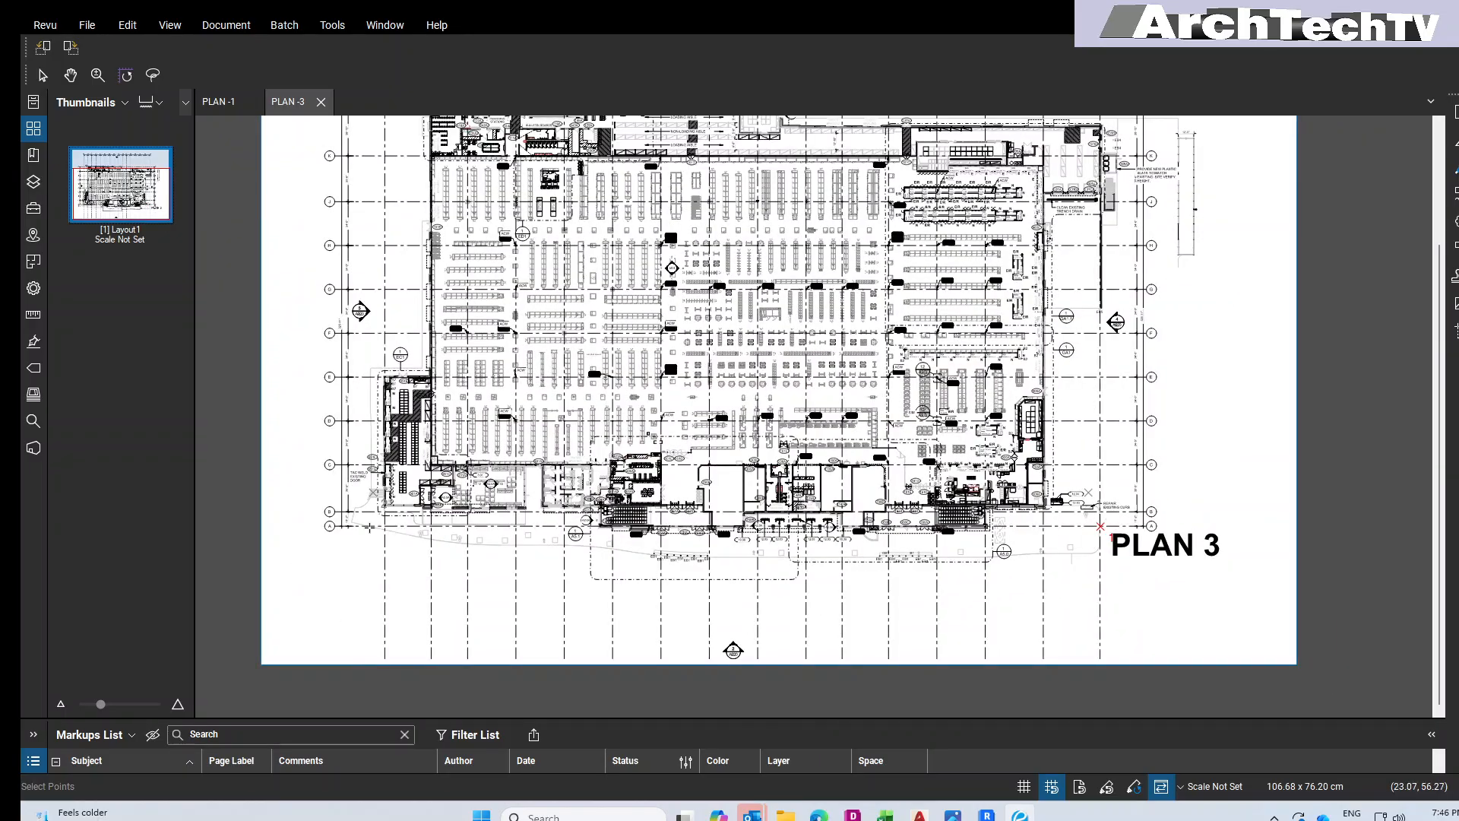
pyautogui.scroll(8, 312, 540)
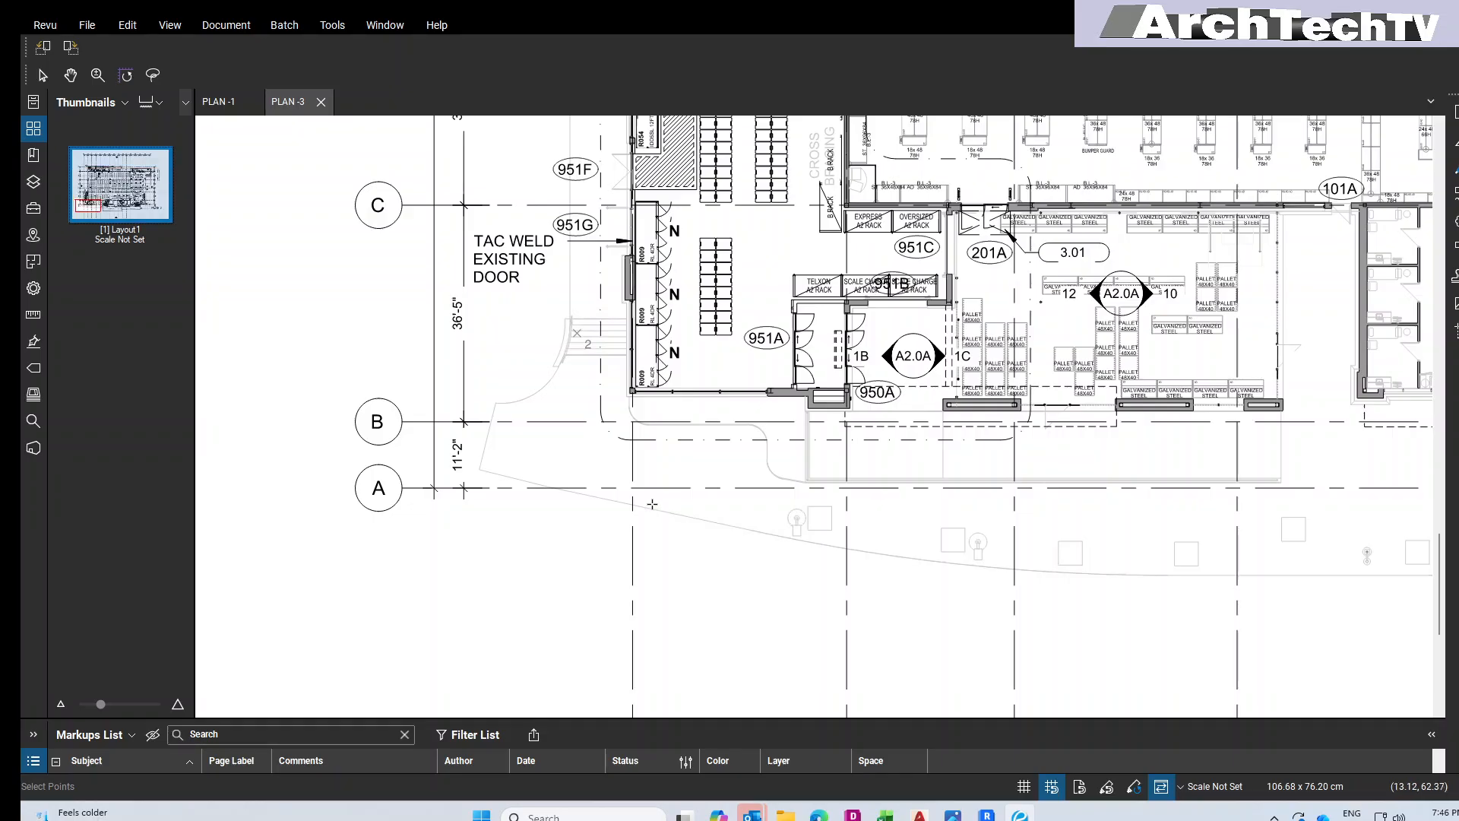
pyautogui.scroll(3, 652, 504)
pyautogui.scroll(-2, 668, 500)
pyautogui.scroll(5, 671, 494)
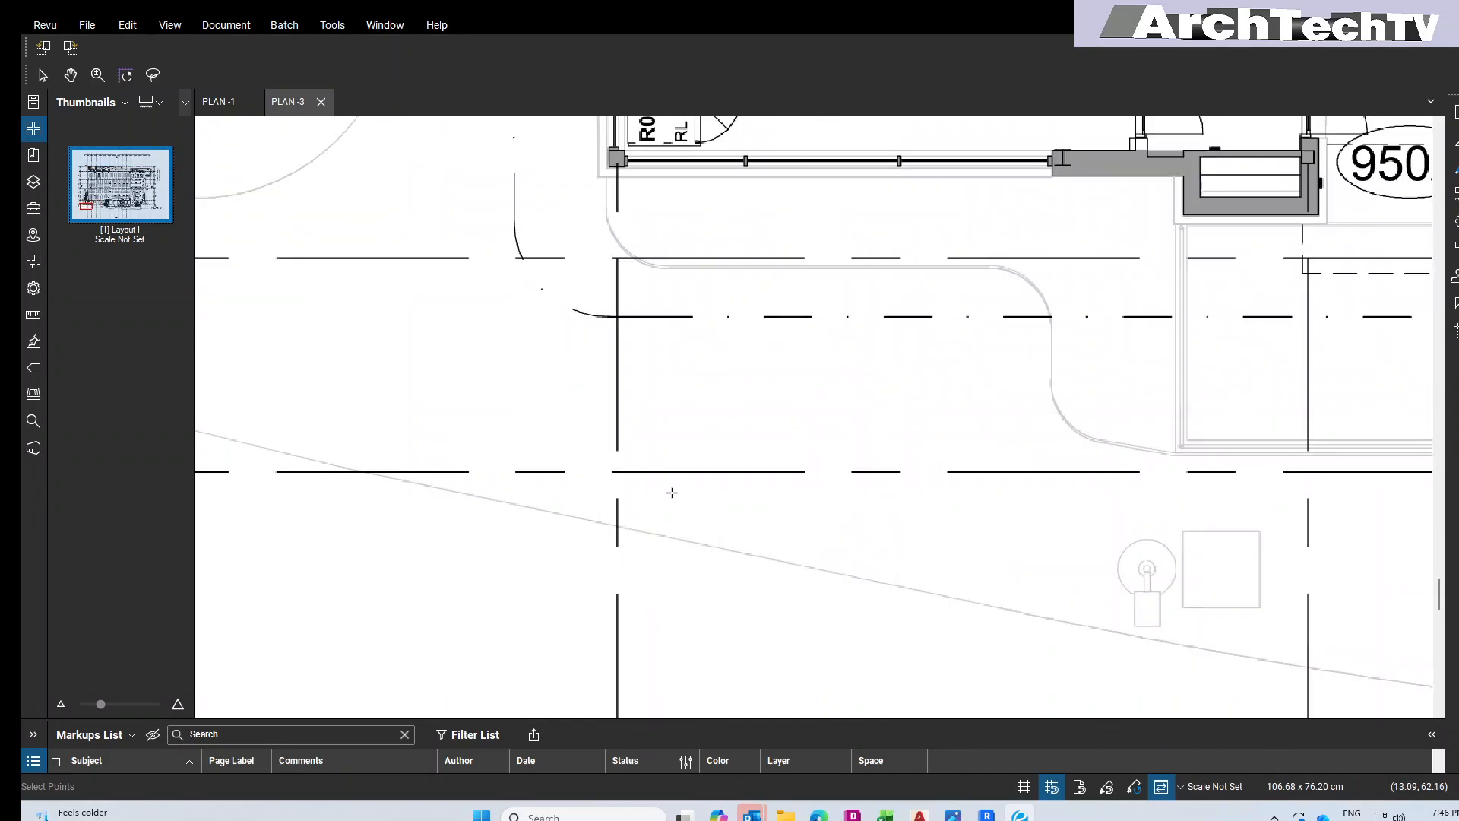
pyautogui.scroll(-4, 669, 491)
pyautogui.scroll(5, 651, 492)
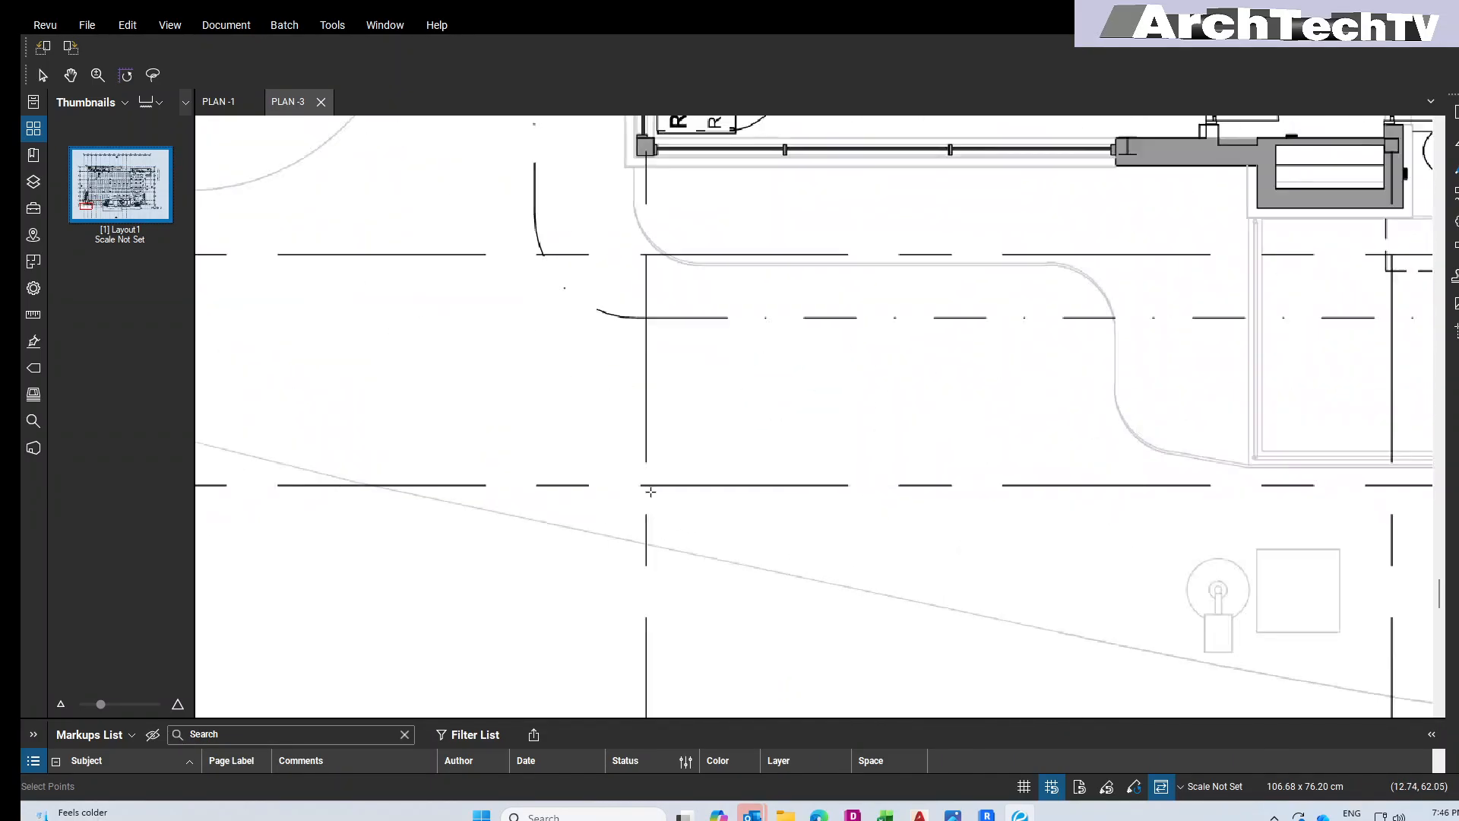
pyautogui.scroll(5, 650, 492)
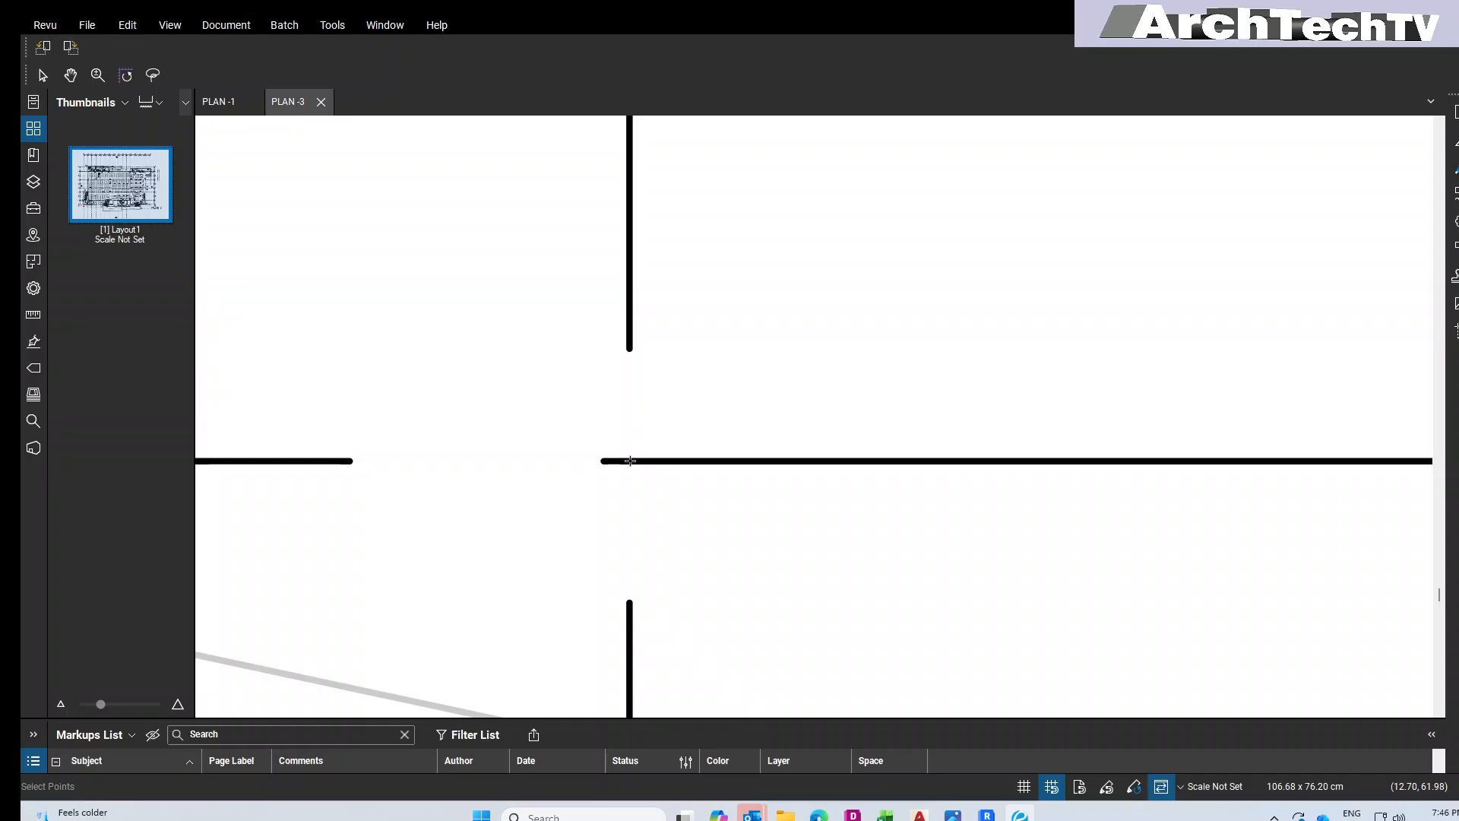
# Step: Place alignment point 3 on PLAN -3 at the intersection of grid lines L and 15, and generate the overlay
pyautogui.scroll(-4, 636, 524)
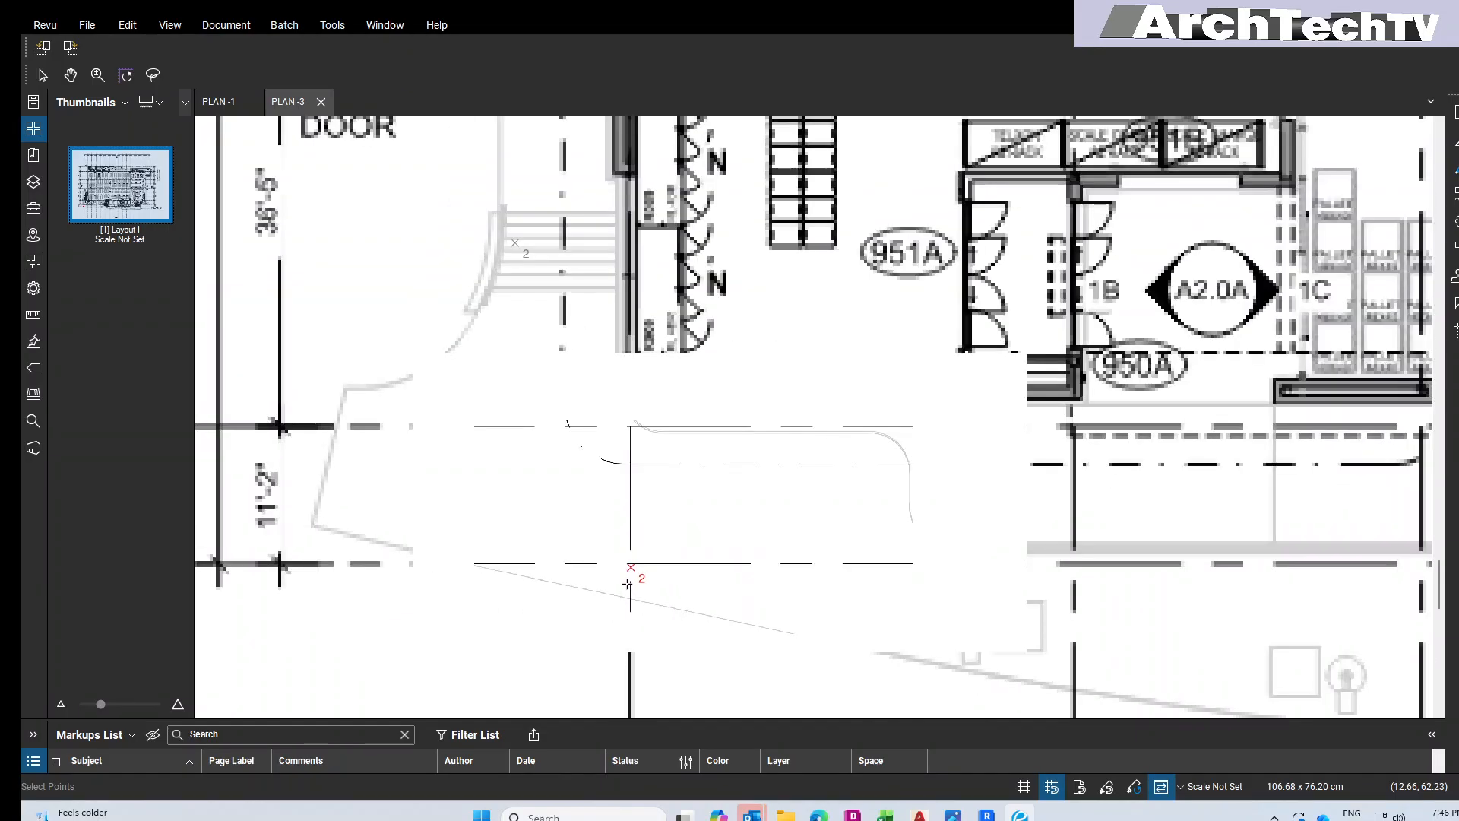
pyautogui.scroll(-8, 627, 583)
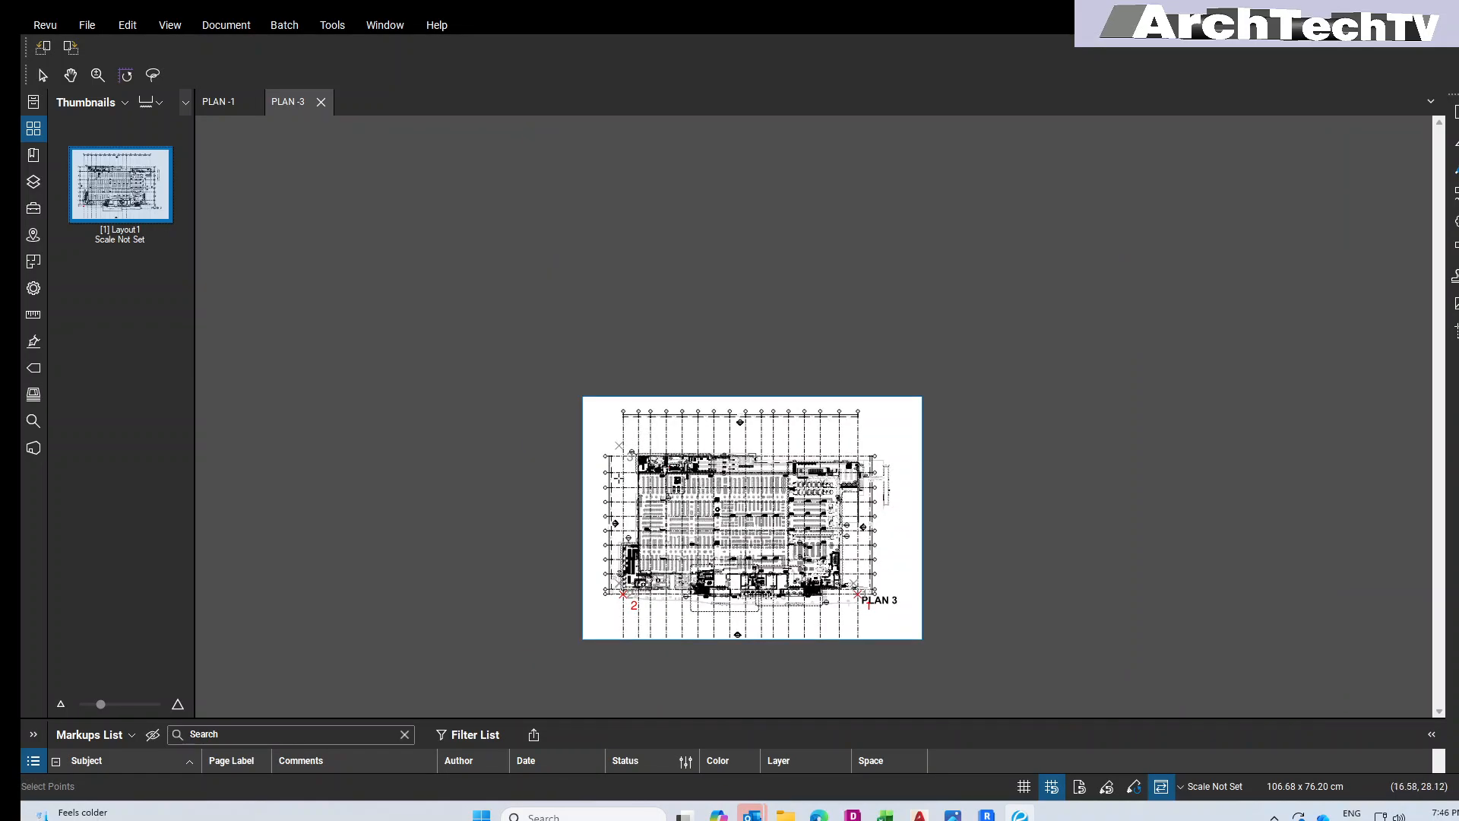
pyautogui.scroll(6, 619, 478)
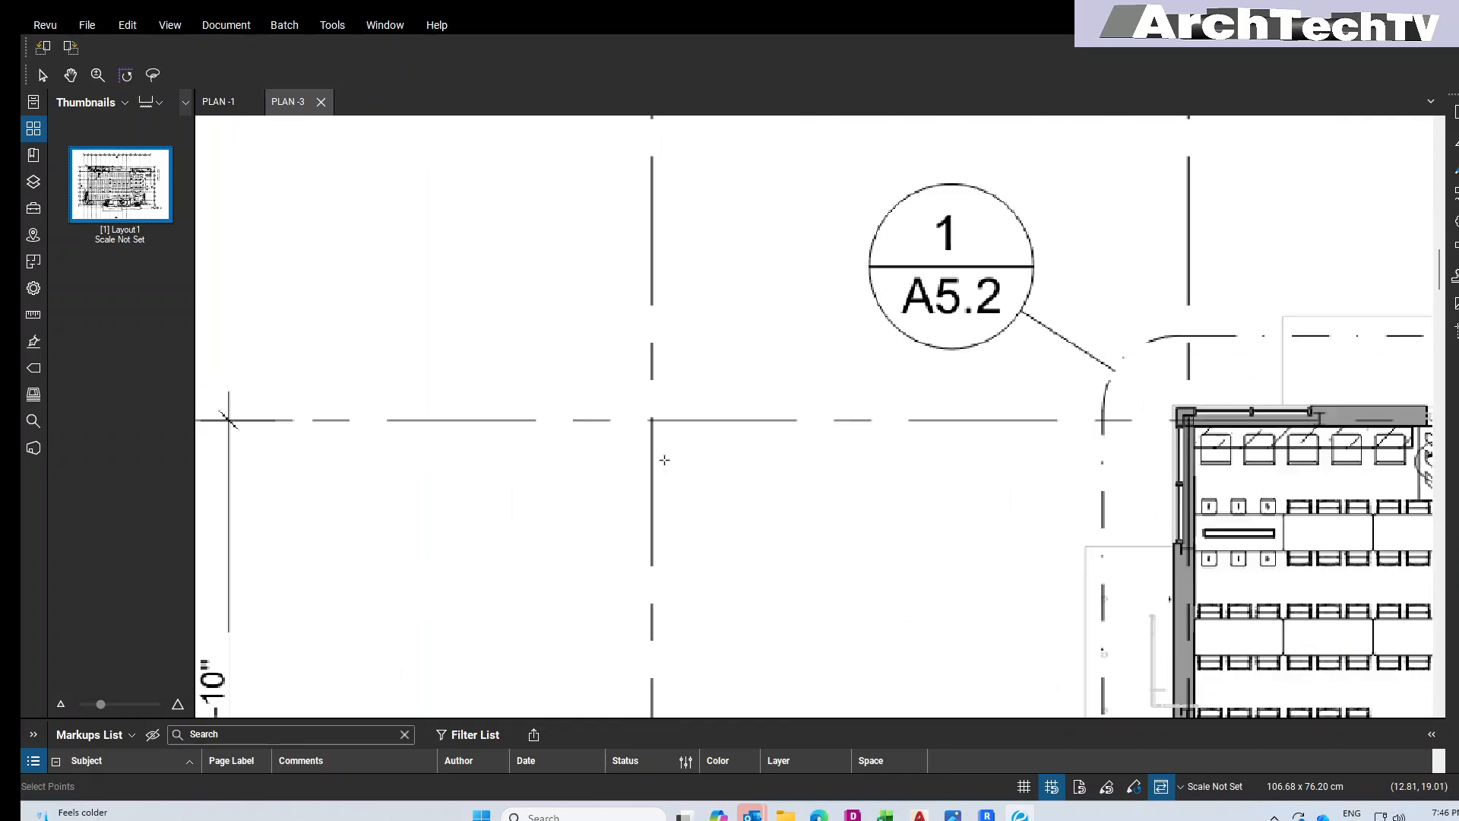
pyautogui.scroll(5, 664, 460)
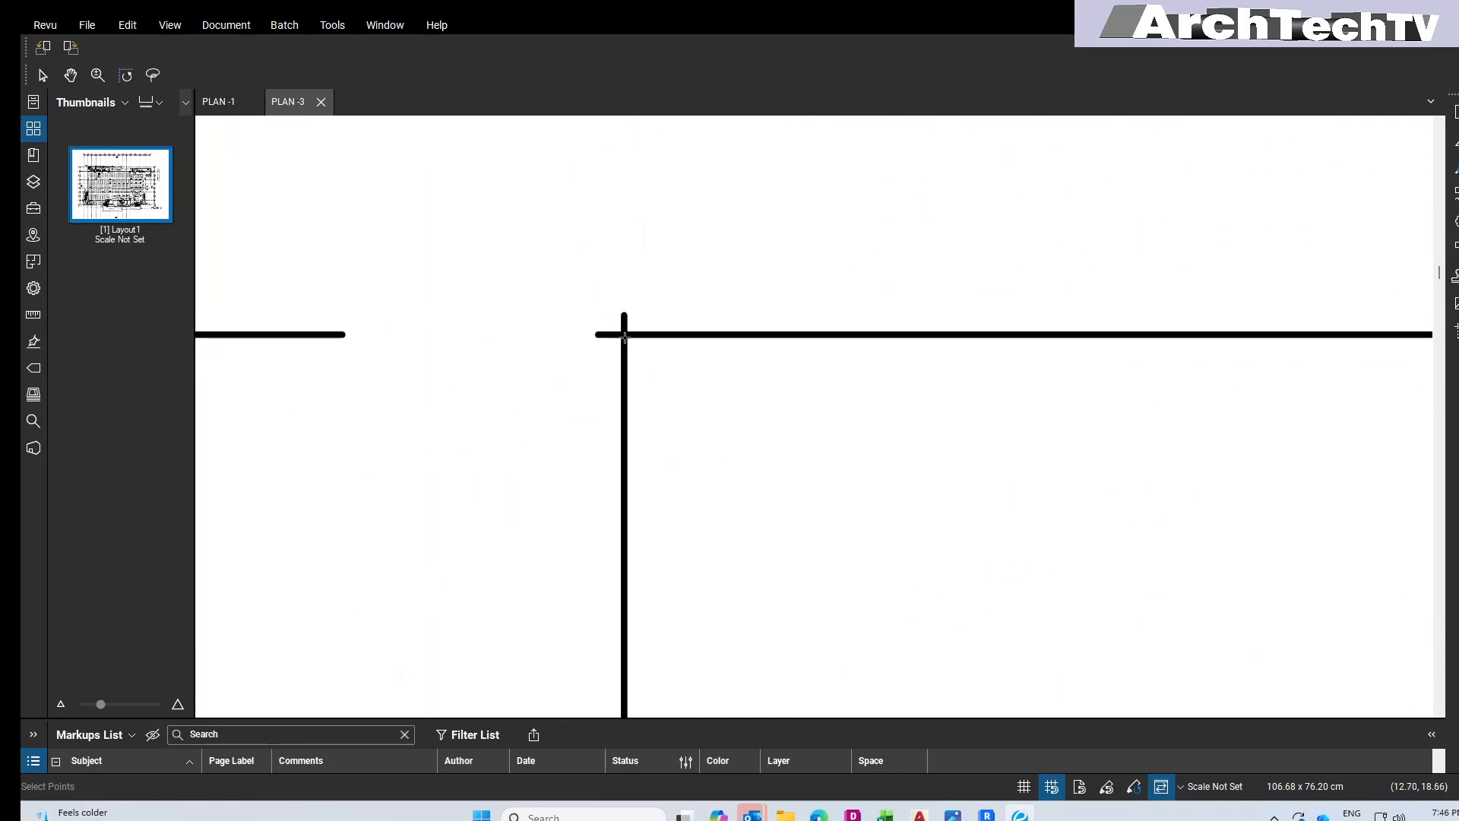
pyautogui.click(624, 335)
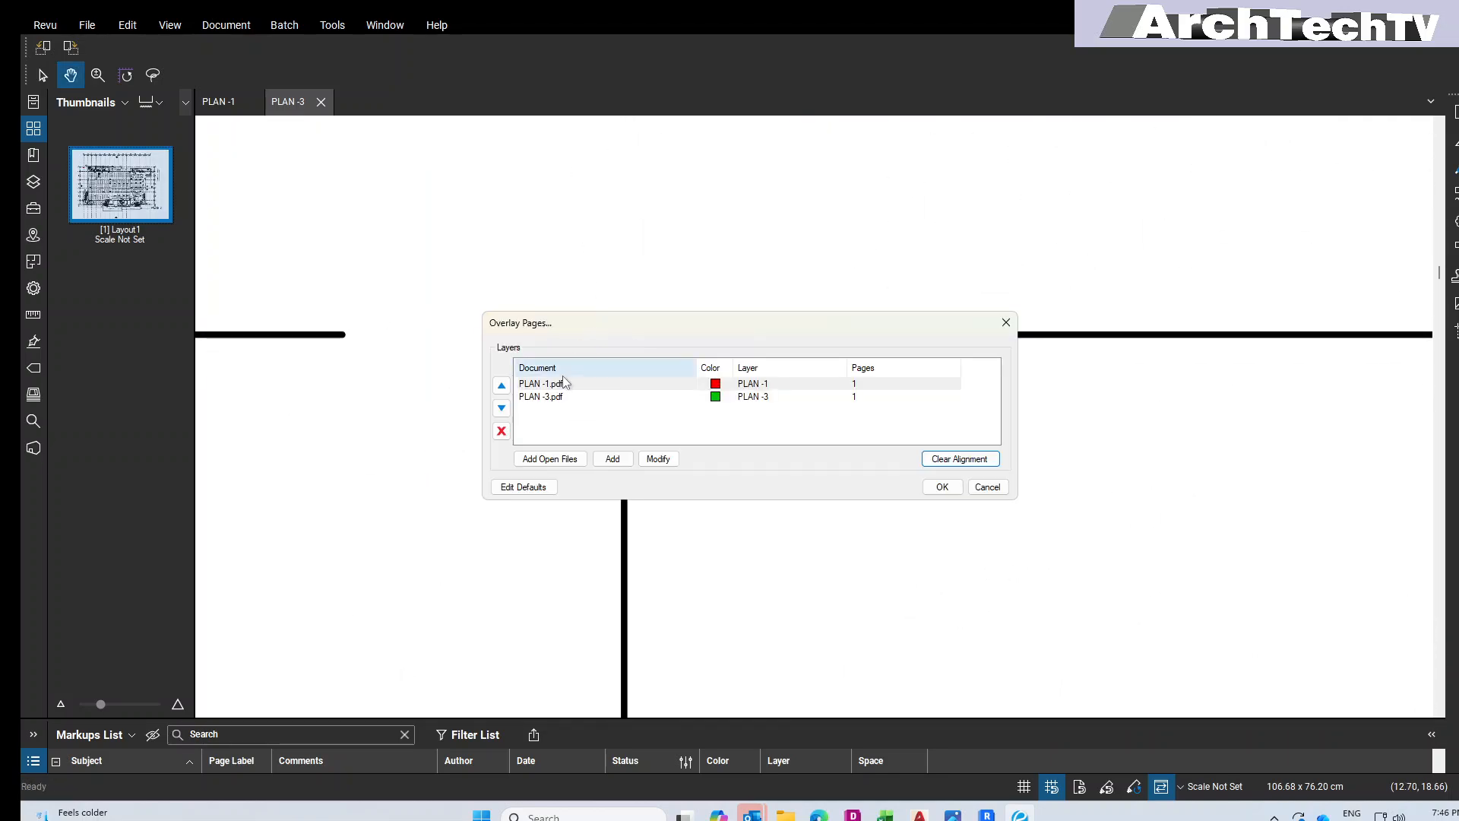
pyautogui.click(941, 486)
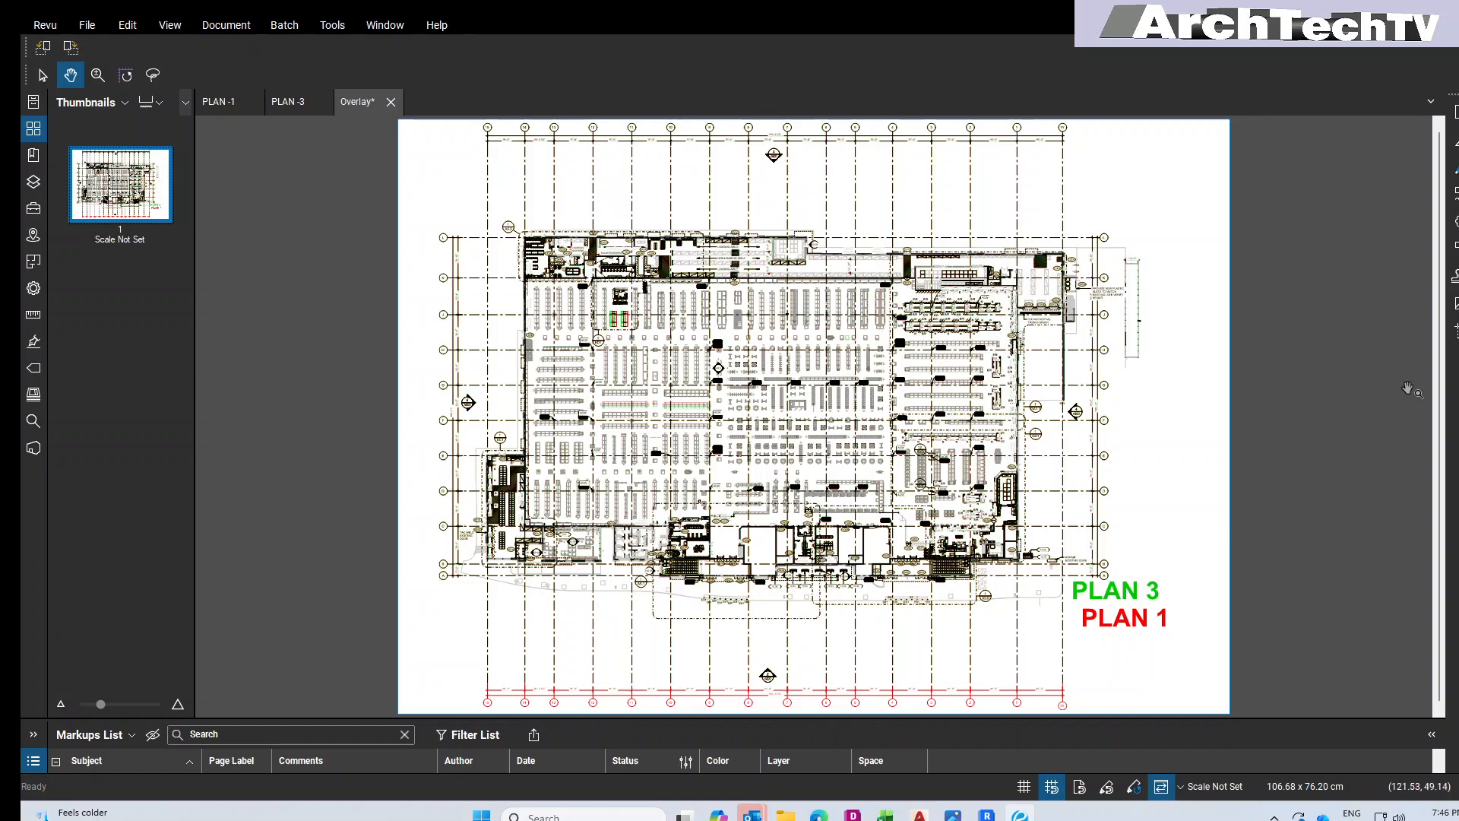
# Step: Draw clouds around the red grid bubble row along the sheet's lower edge and the offset red and green shelving rows between grids G and F
pyautogui.click(1453, 222)
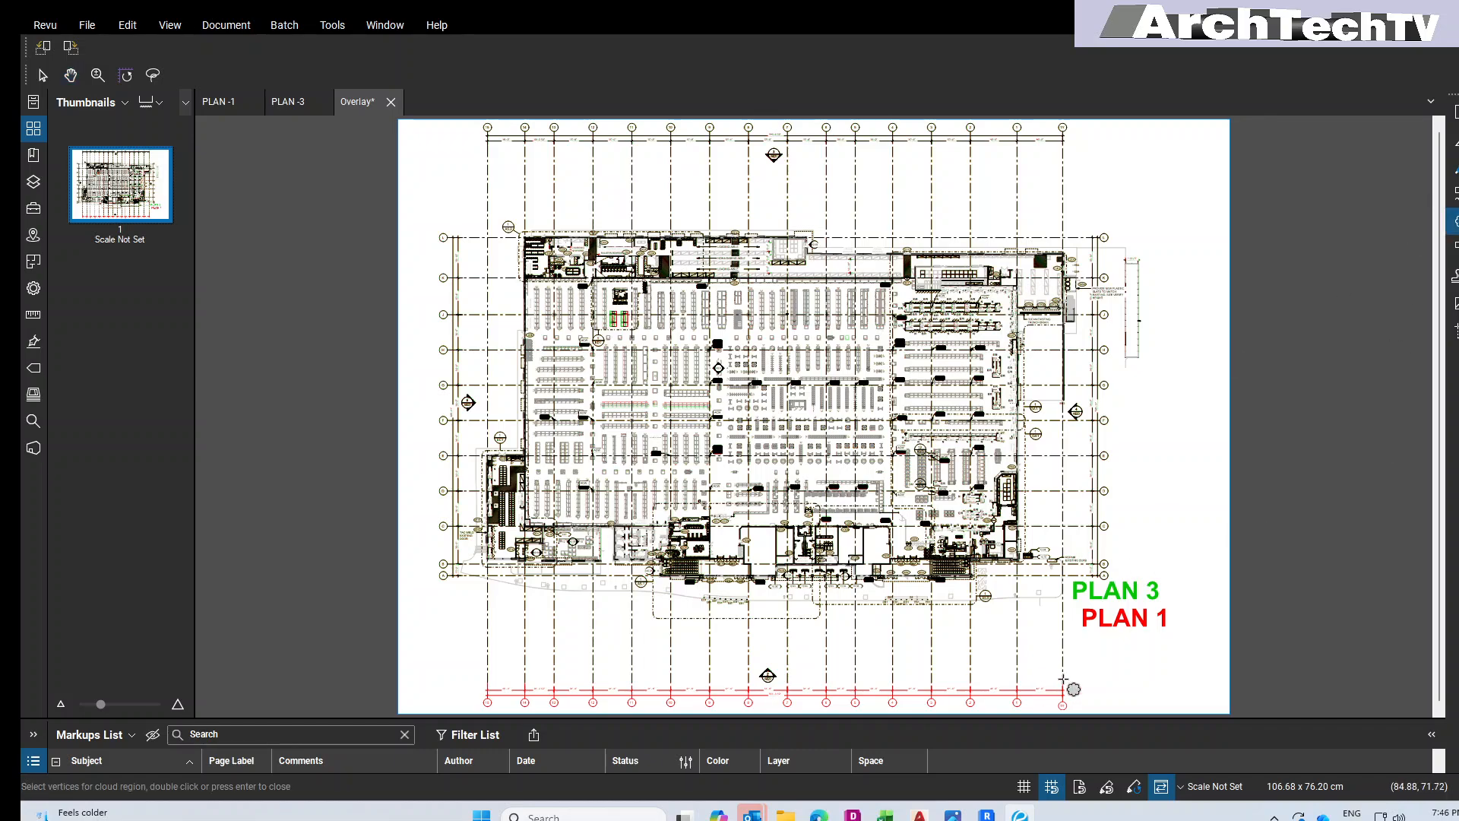
pyautogui.moveTo(469, 676); pyautogui.dragTo(1078, 712)
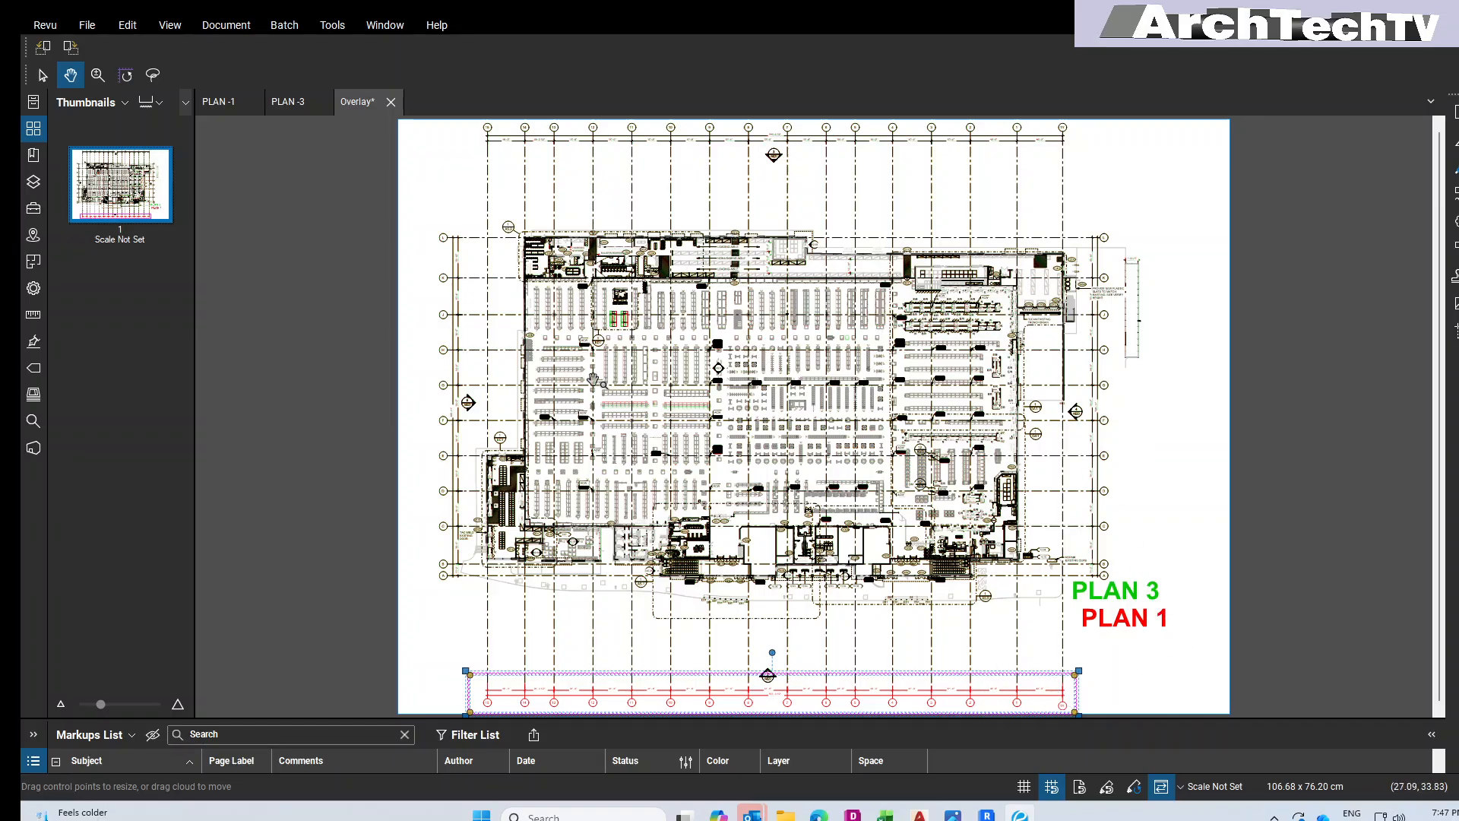
pyautogui.scroll(5, 610, 387)
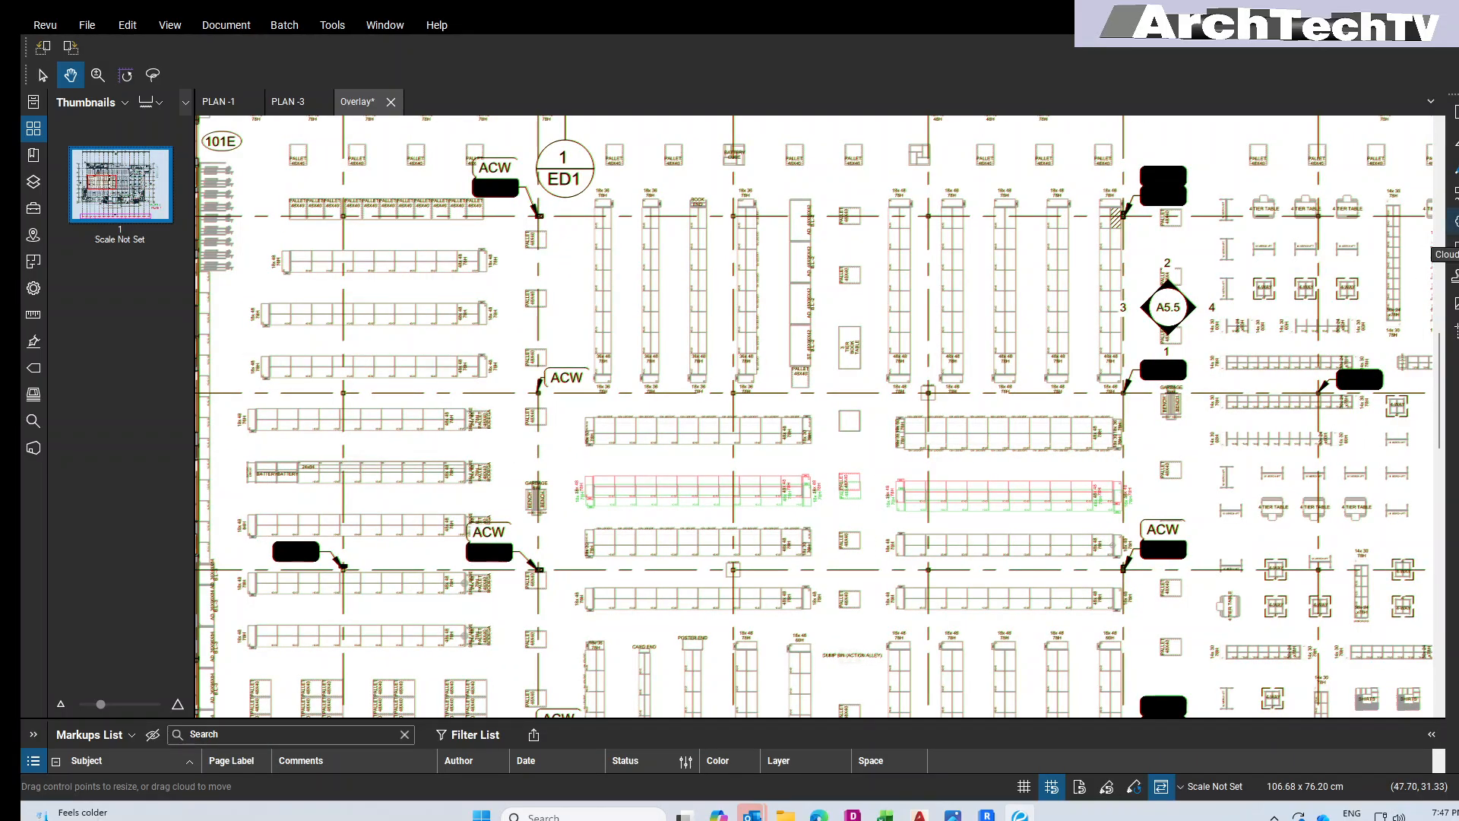
pyautogui.click(1453, 221)
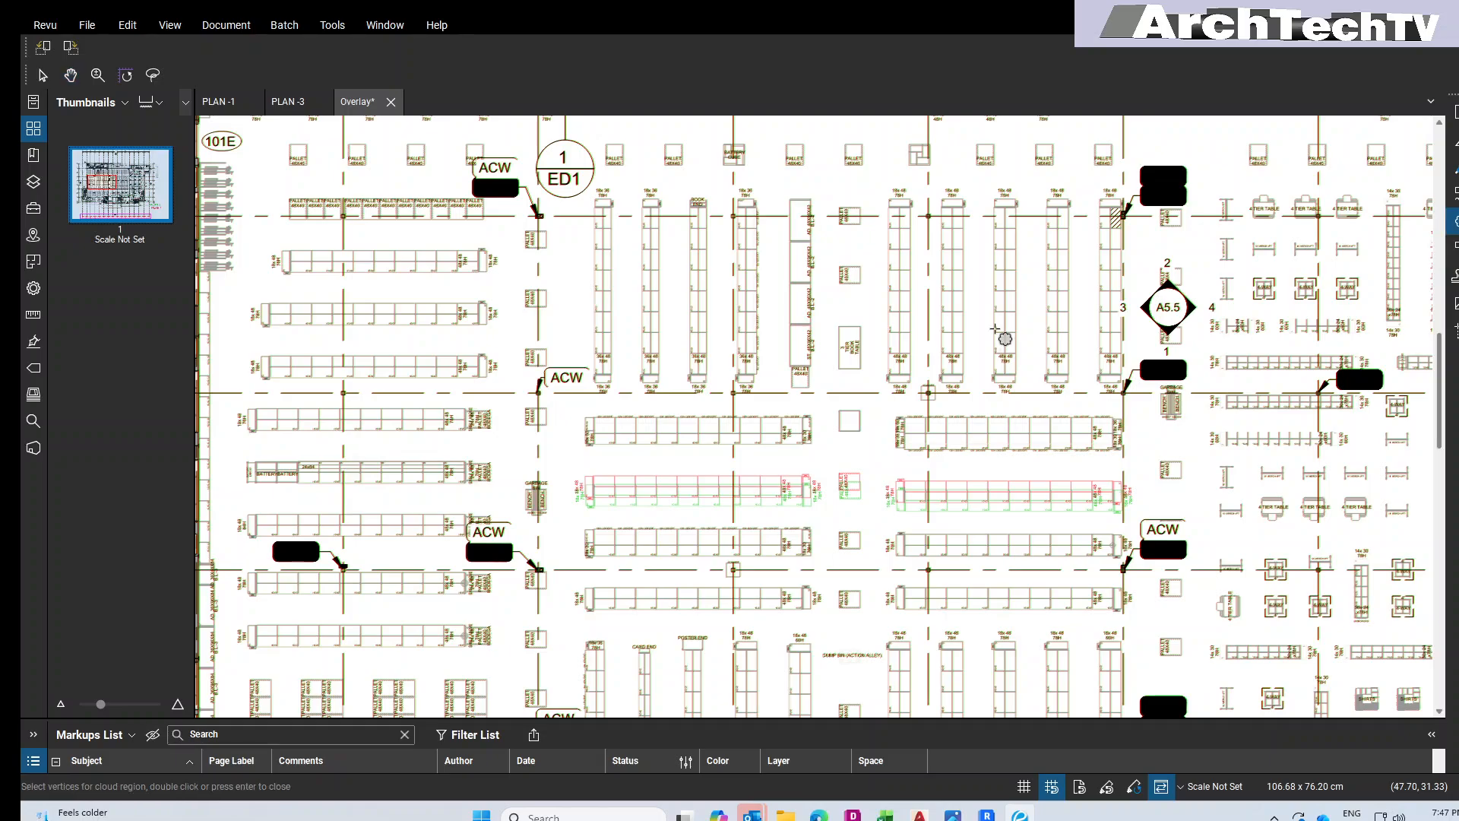
pyautogui.moveTo(558, 459)
pyautogui.mouseDown()
pyautogui.moveTo(666, 484)
pyautogui.moveTo(1163, 526)
pyautogui.mouseUp()
# Step: Draw a cloud around the two offset red and green display tables below the small room near grid J
pyautogui.scroll(-5, 791, 572)
pyautogui.scroll(8, 728, 342)
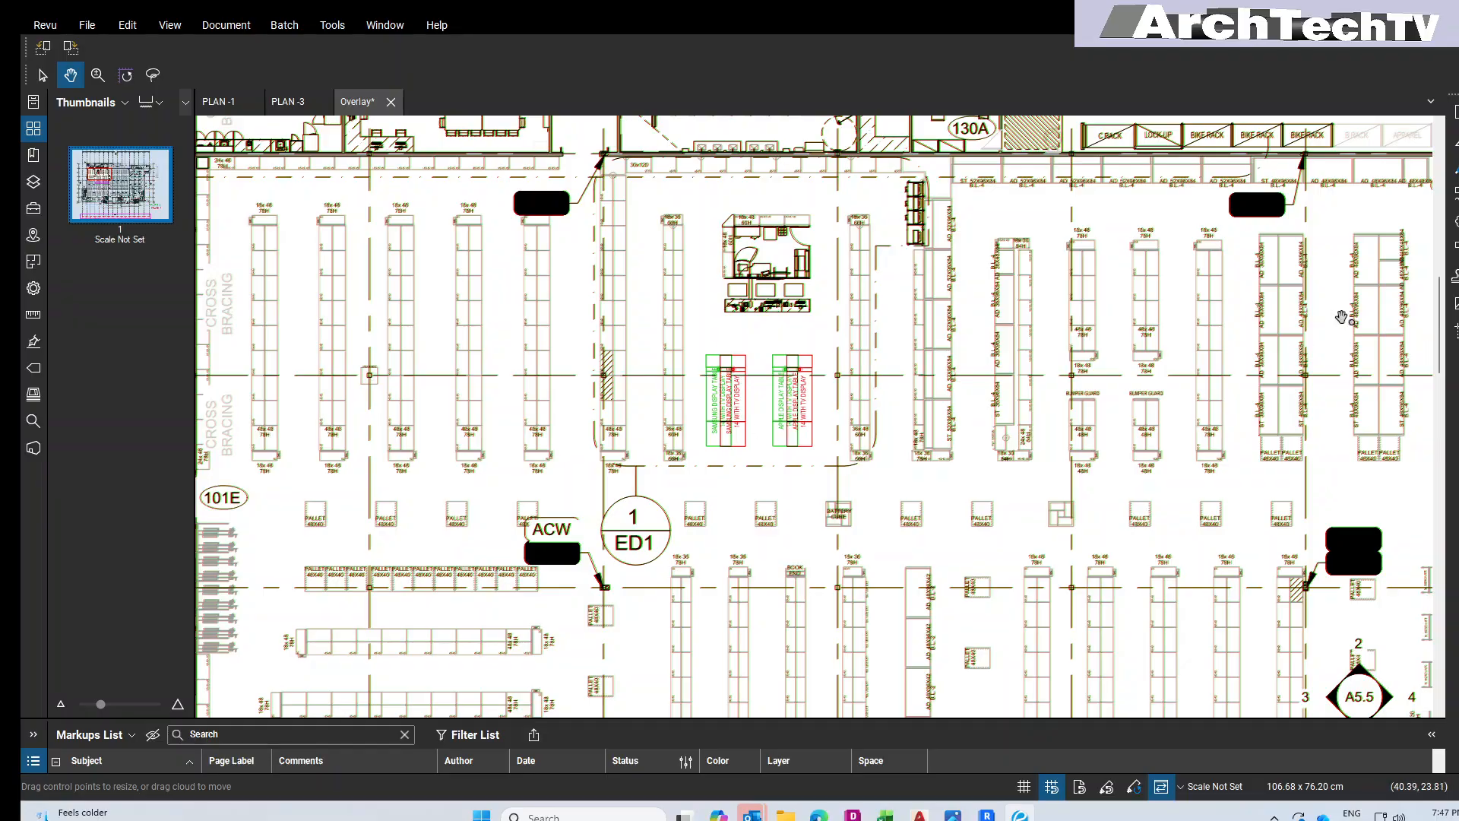
pyautogui.click(1453, 221)
pyautogui.moveTo(688, 349); pyautogui.dragTo(829, 465)
# Step: Draw a cloud around the green pallet in the pallet row between grids J and H
pyautogui.scroll(-3, 607, 480)
pyautogui.scroll(-2, 607, 480)
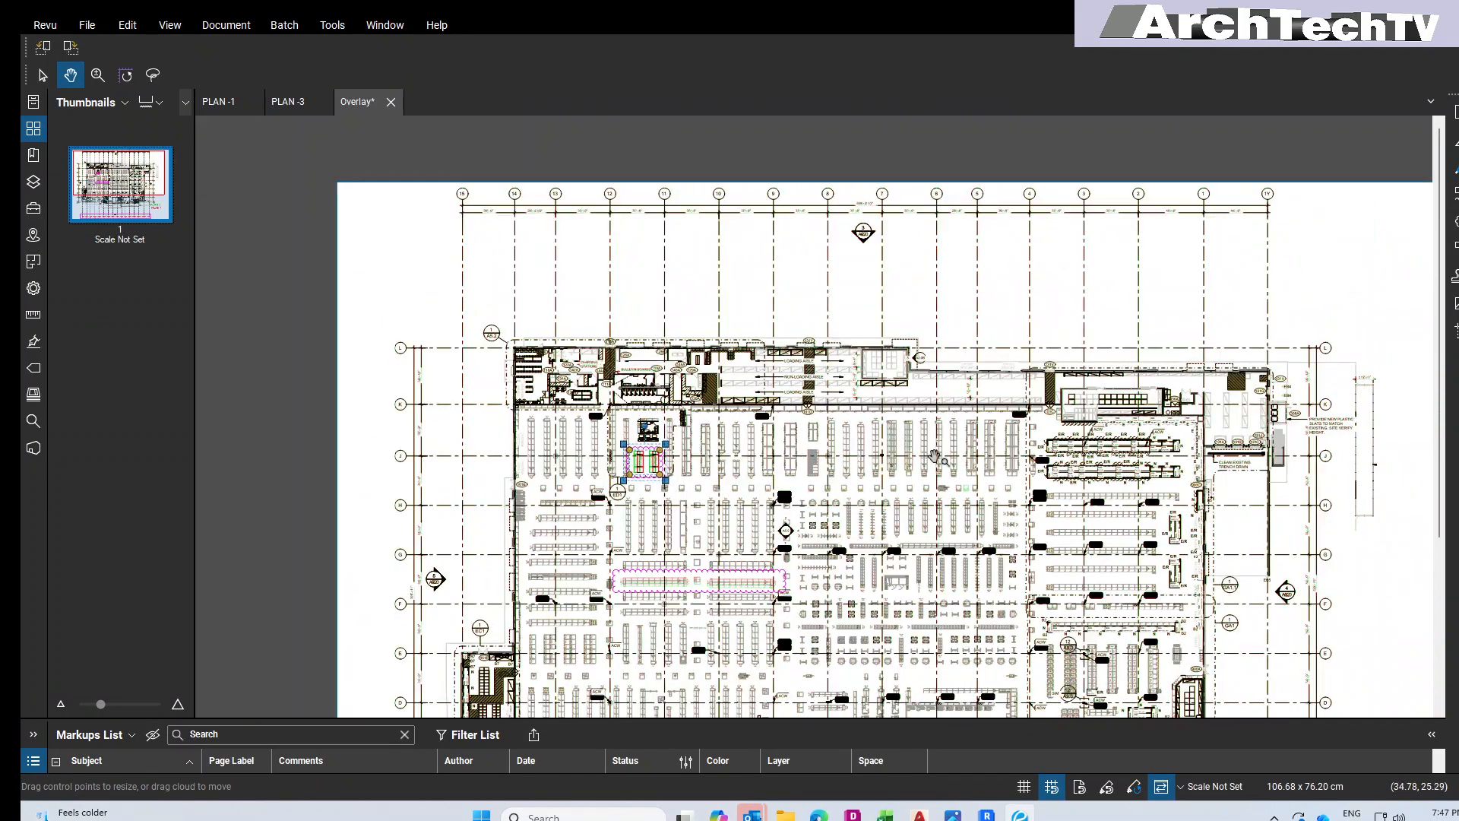
pyautogui.scroll(6, 991, 538)
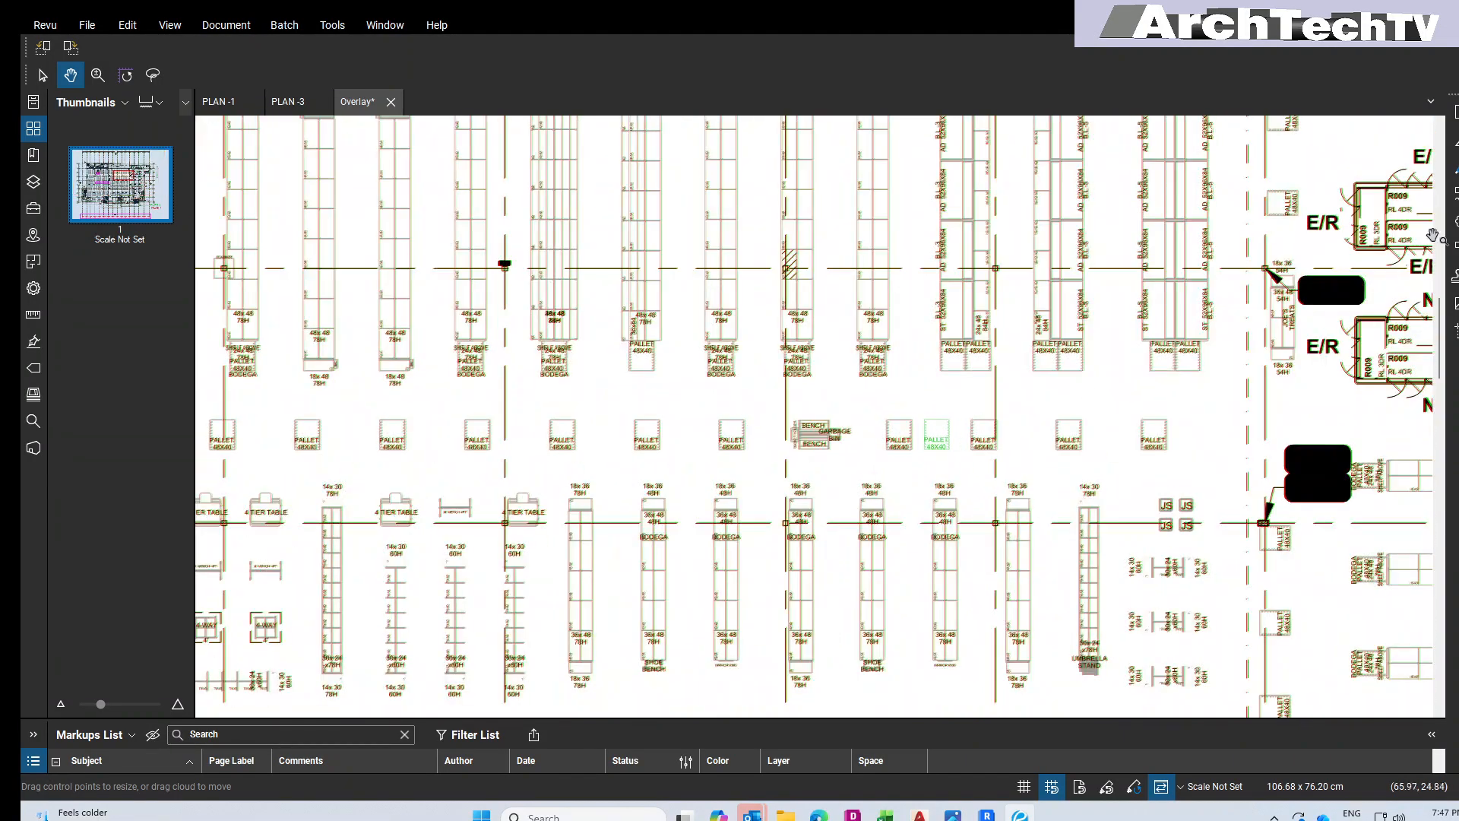
pyautogui.click(1454, 222)
pyautogui.moveTo(879, 405); pyautogui.dragTo(992, 477)
# Step: Review the whole overlay sheet with its clouded differences between PLAN 1 and PLAN 3
pyautogui.scroll(-3, 995, 437)
pyautogui.scroll(-3, 1001, 436)
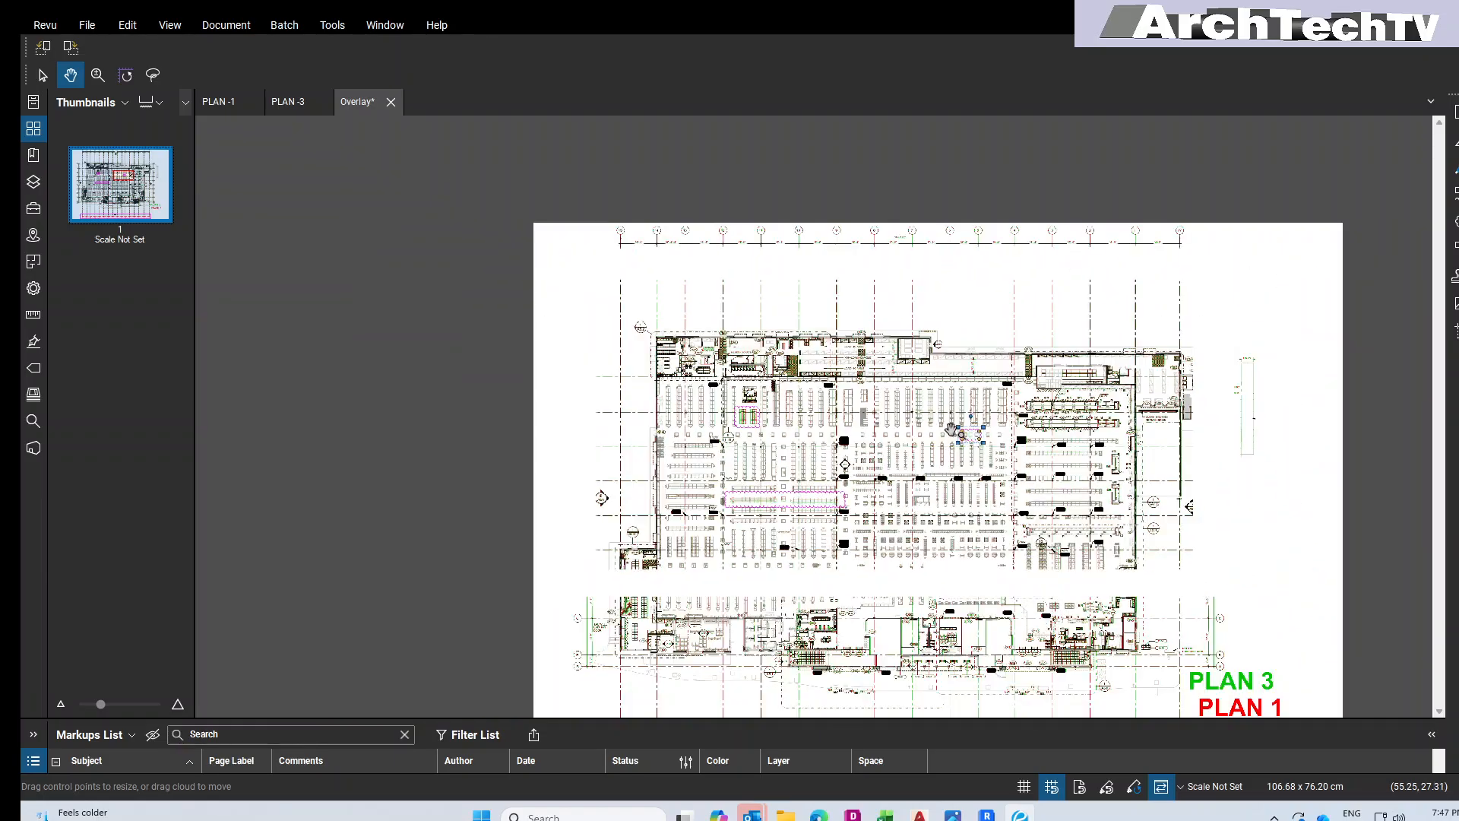
pyautogui.scroll(-3, 954, 426)
pyautogui.moveTo(1154, 510)
pyautogui.mouseDown()
pyautogui.moveTo(1138, 489)
pyautogui.moveTo(1128, 504)
pyautogui.mouseUp()
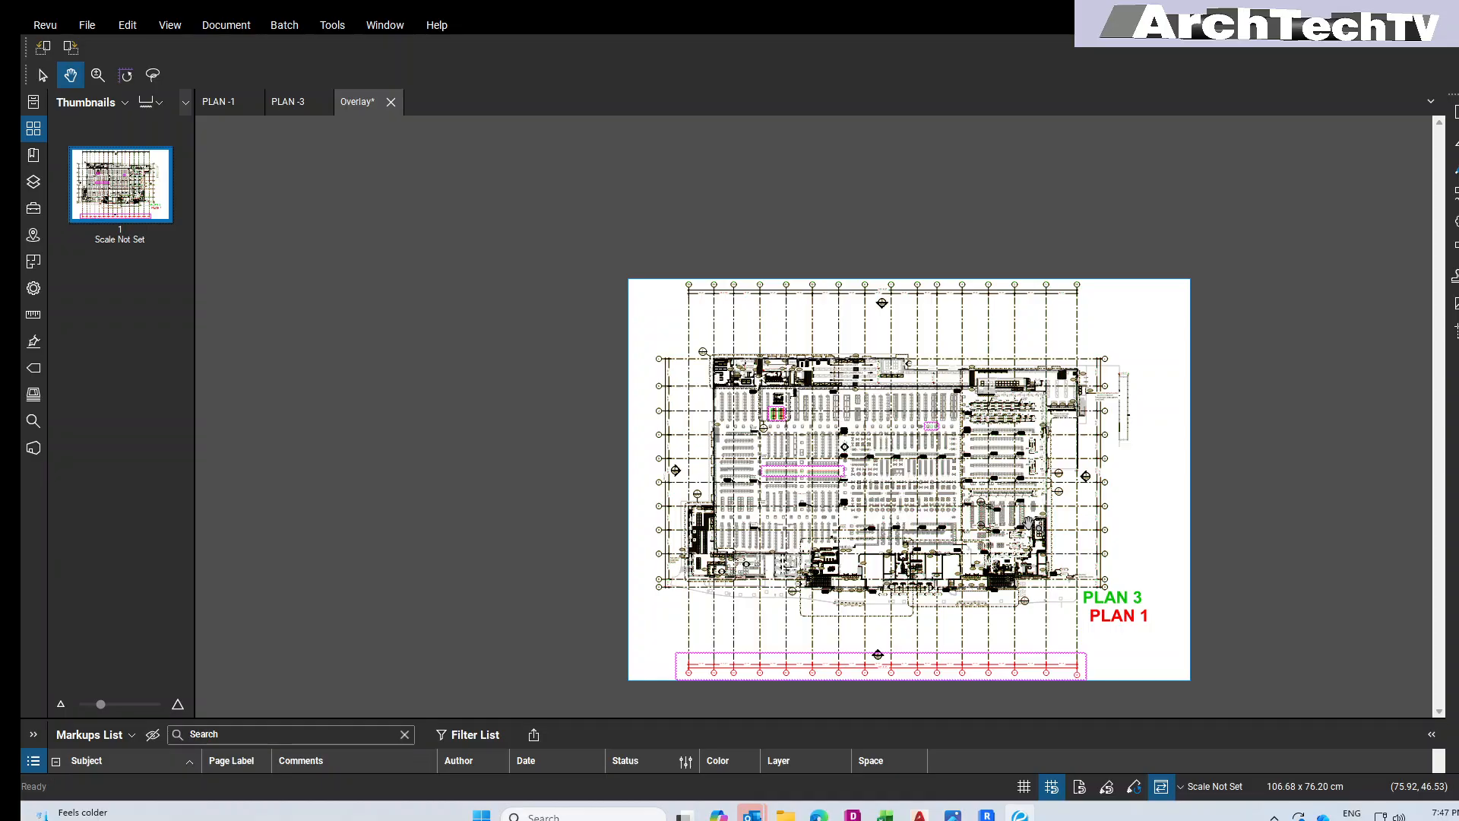
pyautogui.moveTo(1109, 538); pyautogui.dragTo(1001, 449)
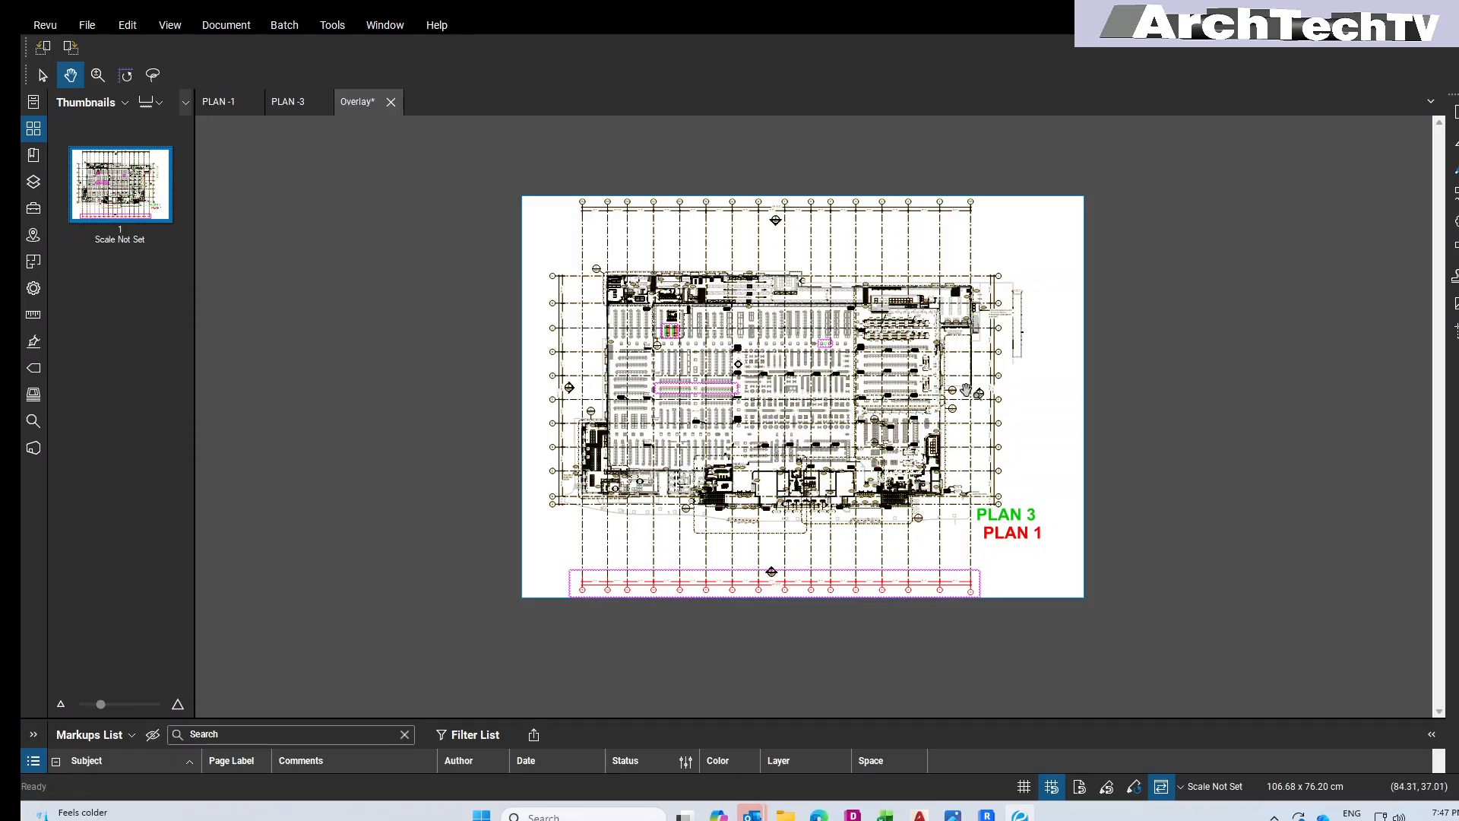
pyautogui.moveTo(1049, 364); pyautogui.dragTo(1044, 410)
pyautogui.scroll(3, 1018, 484)
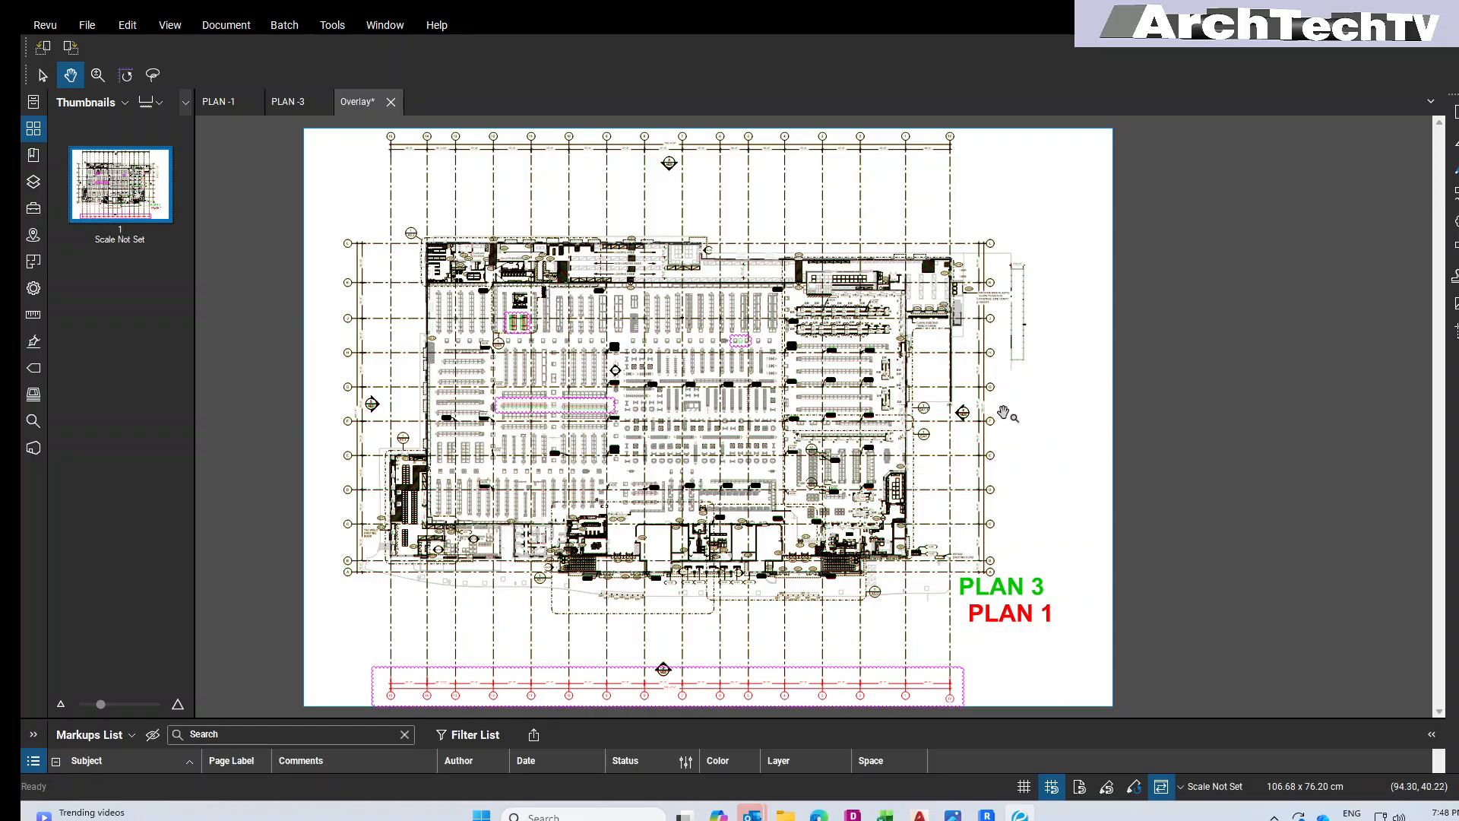
pyautogui.moveTo(922, 424); pyautogui.dragTo(948, 430)
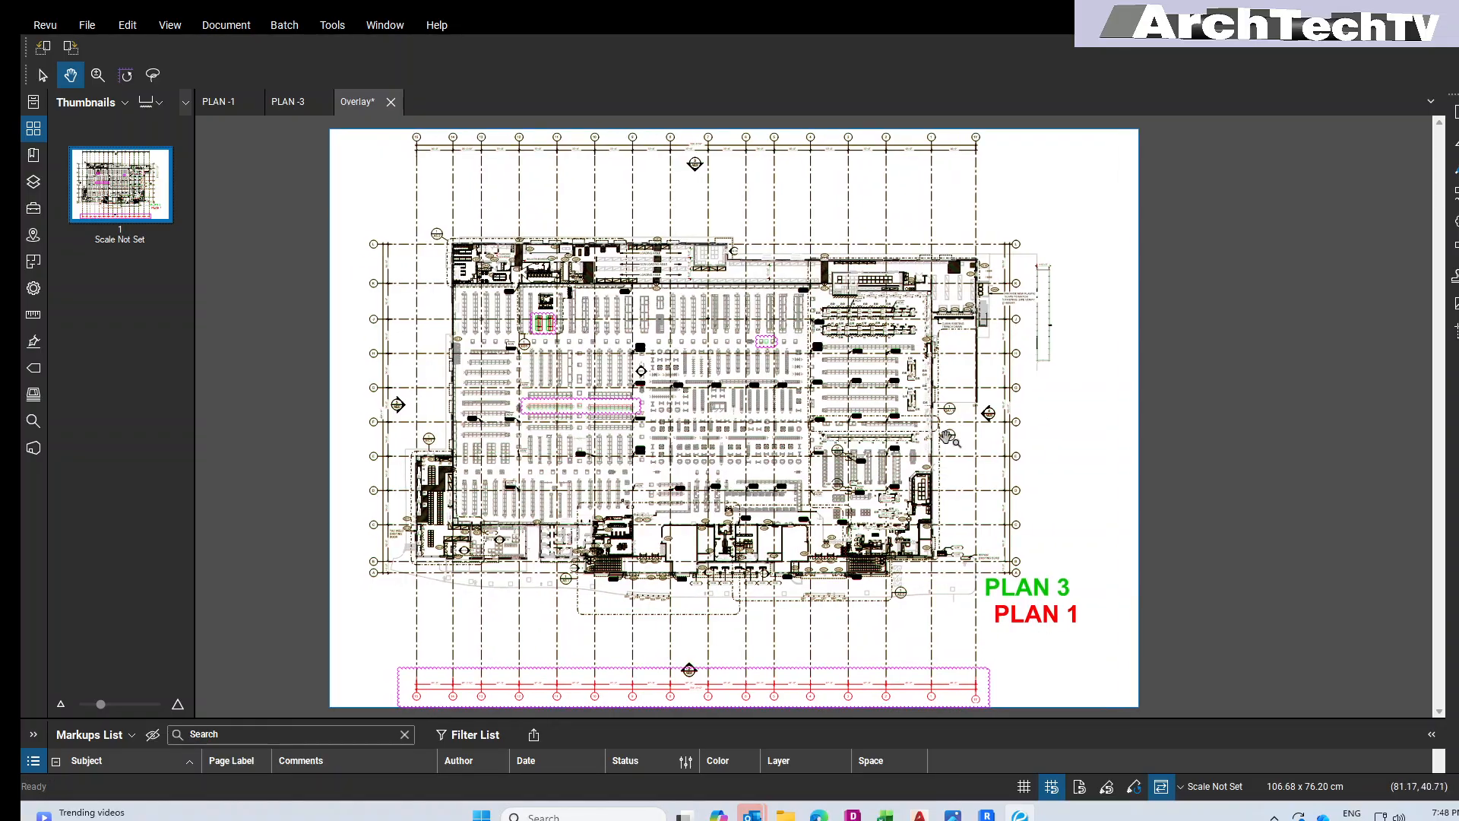